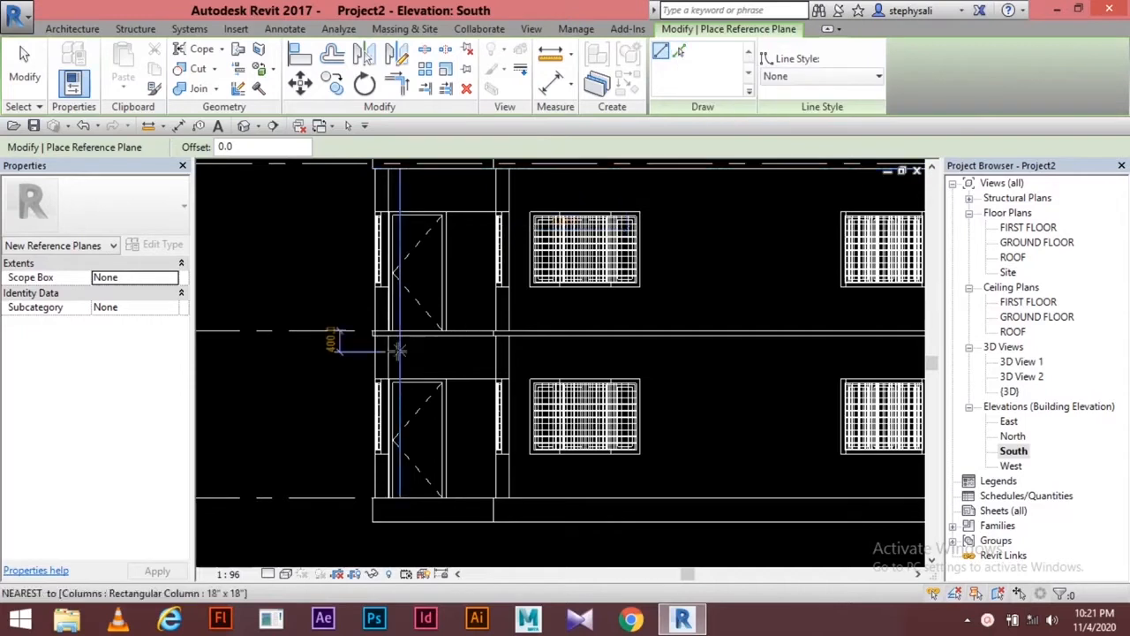
Draw a horizontal reference plane across the full width of the south elevation, about 2500 mm above the ground floor level.
{"action": "left_click", "coordinate": [311, 360]}
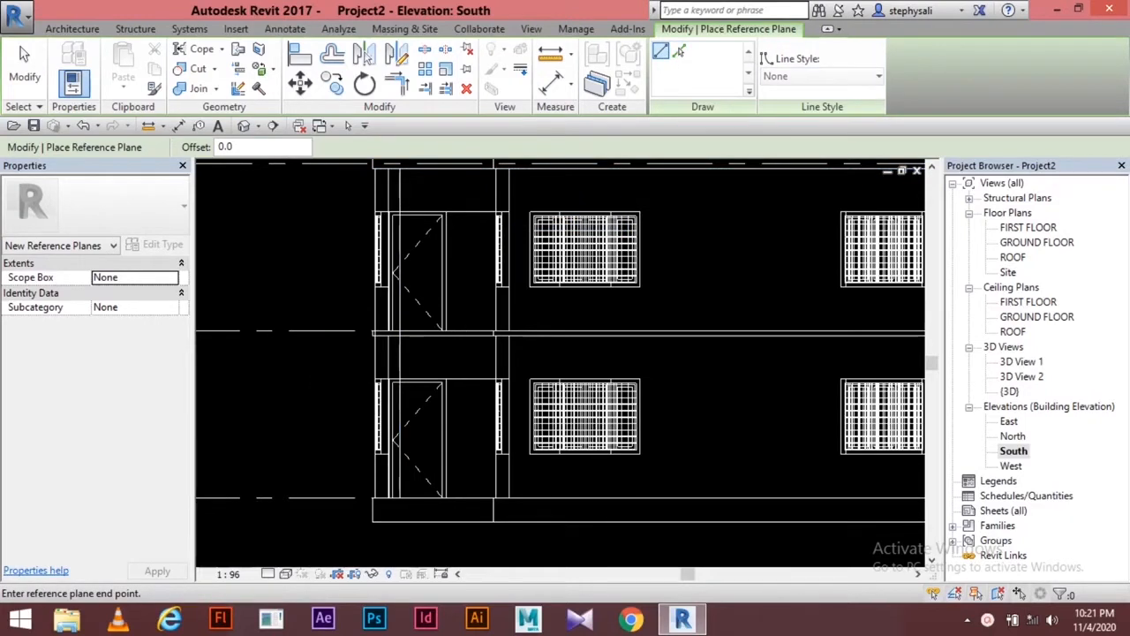
{"action": "scroll", "coordinate": [397, 389], "scroll_direction": "down", "scroll_amount": 3}
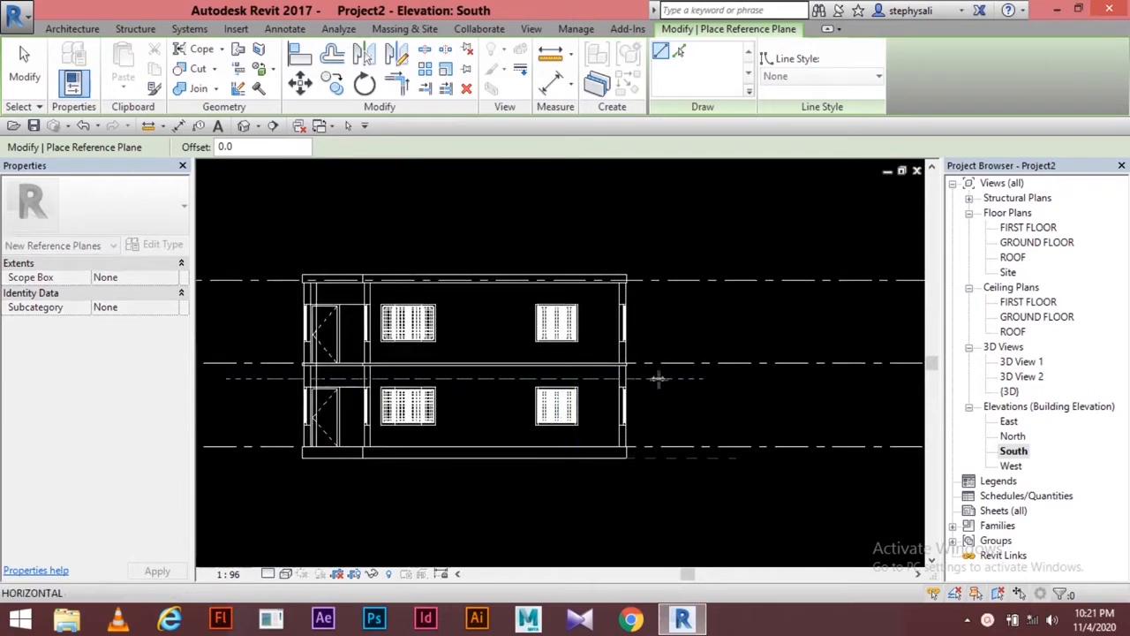
{"action": "left_click", "coordinate": [662, 379]}
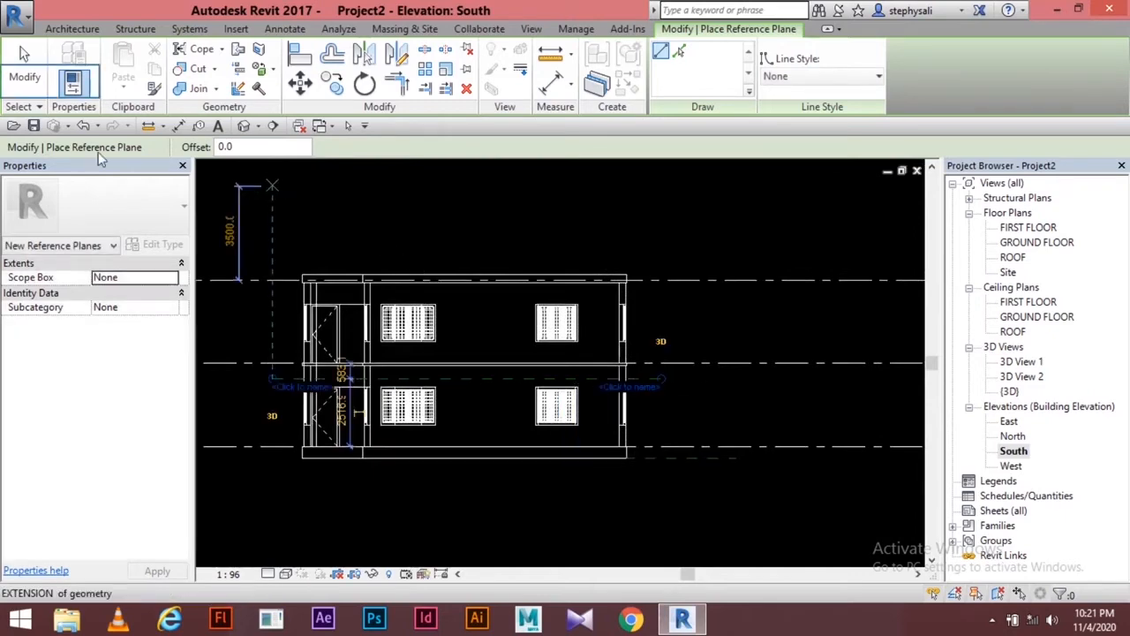
{"action": "left_click", "coordinate": [38, 85]}
Add an aligned dimension between the new reference plane and the ground floor level line, beside the building's door end.
{"action": "middle_click_drag", "start_coordinate": [353, 354], "coordinate": [522, 327]}
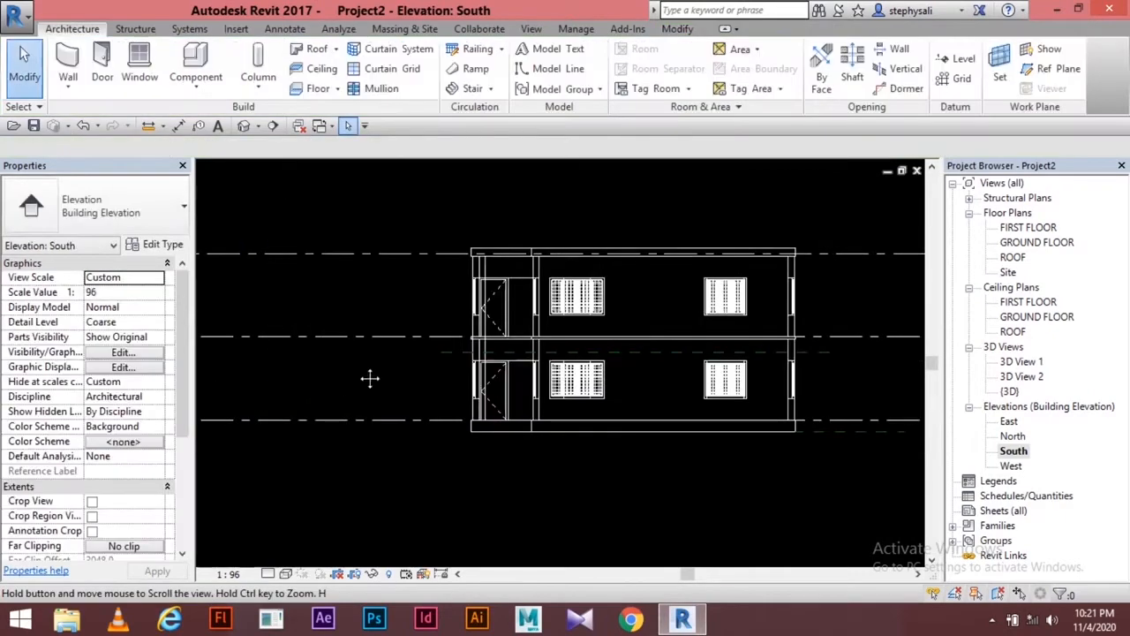
{"action": "scroll", "coordinate": [375, 380], "scroll_direction": "up", "scroll_amount": 2}
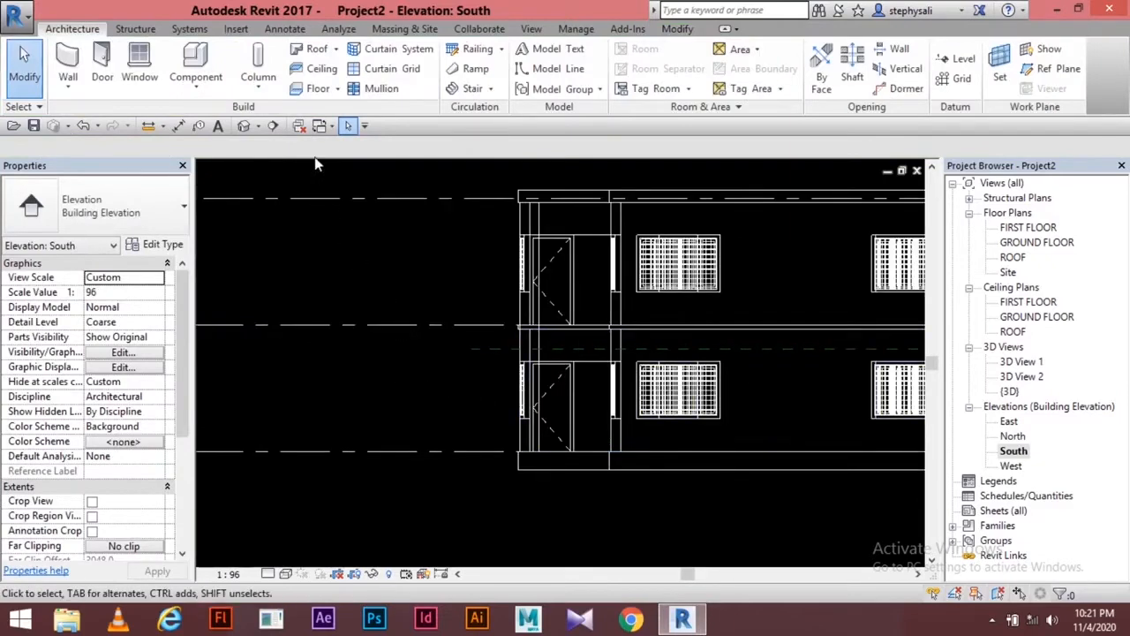
{"action": "left_click", "coordinate": [285, 28]}
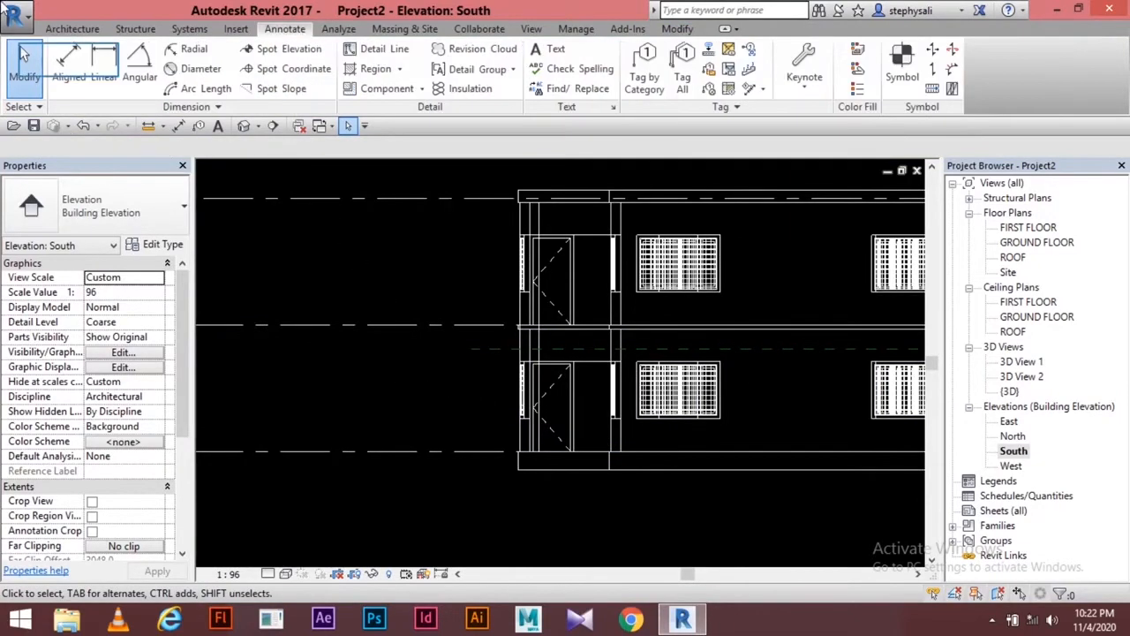
{"action": "left_click", "coordinate": [68, 60]}
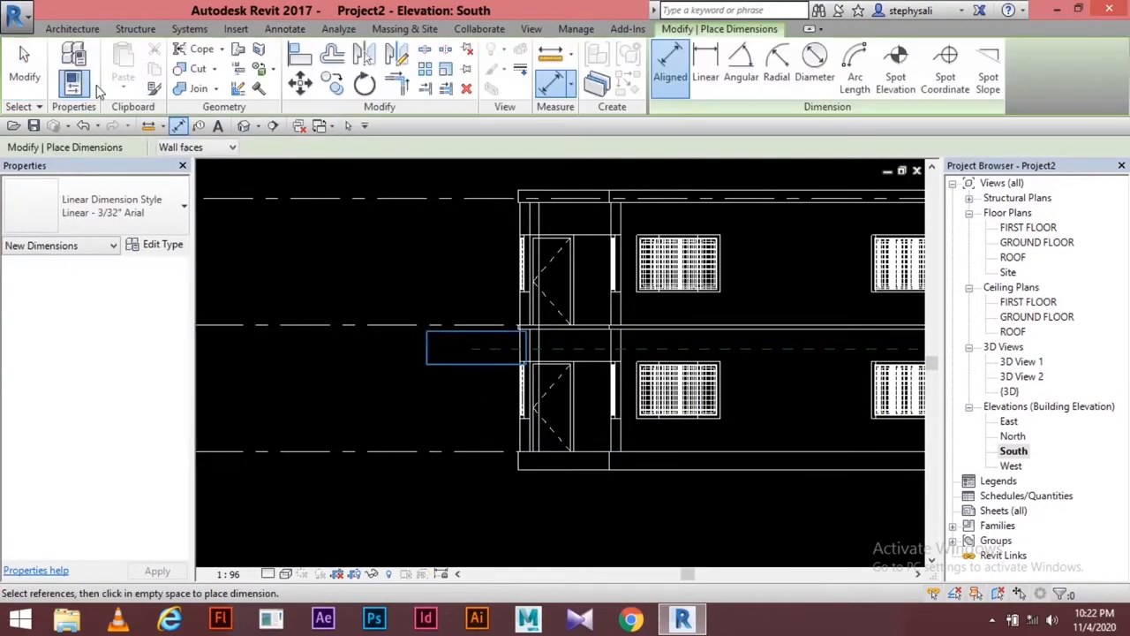
{"action": "left_click", "coordinate": [476, 352]}
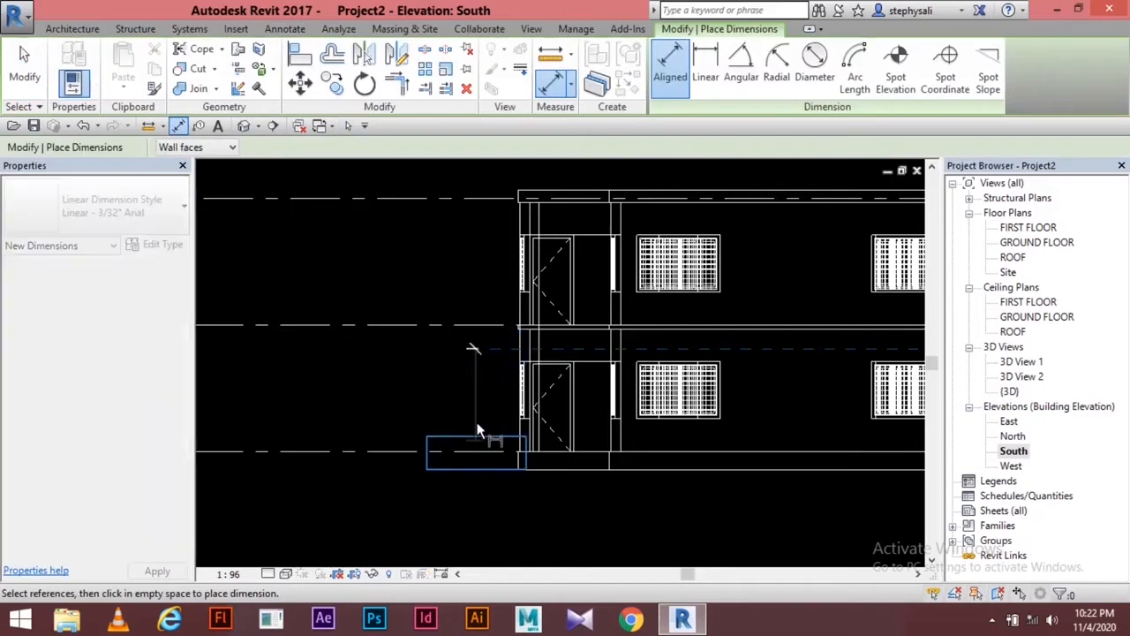
{"action": "left_click", "coordinate": [477, 451]}
{"action": "left_click", "coordinate": [447, 462]}
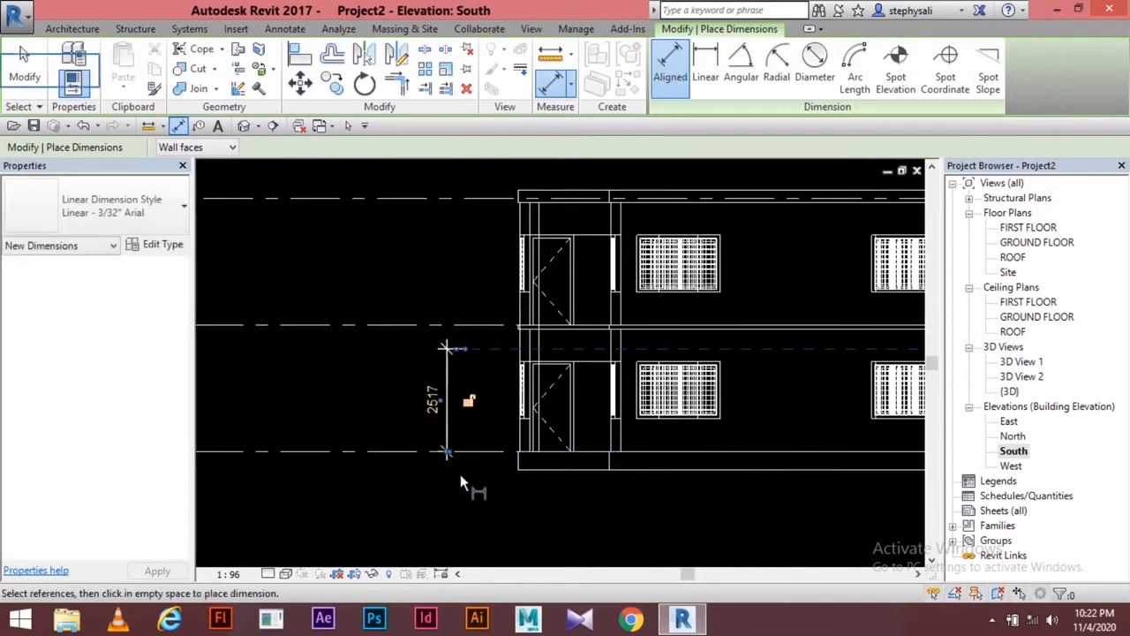
{"action": "left_click", "coordinate": [26, 72]}
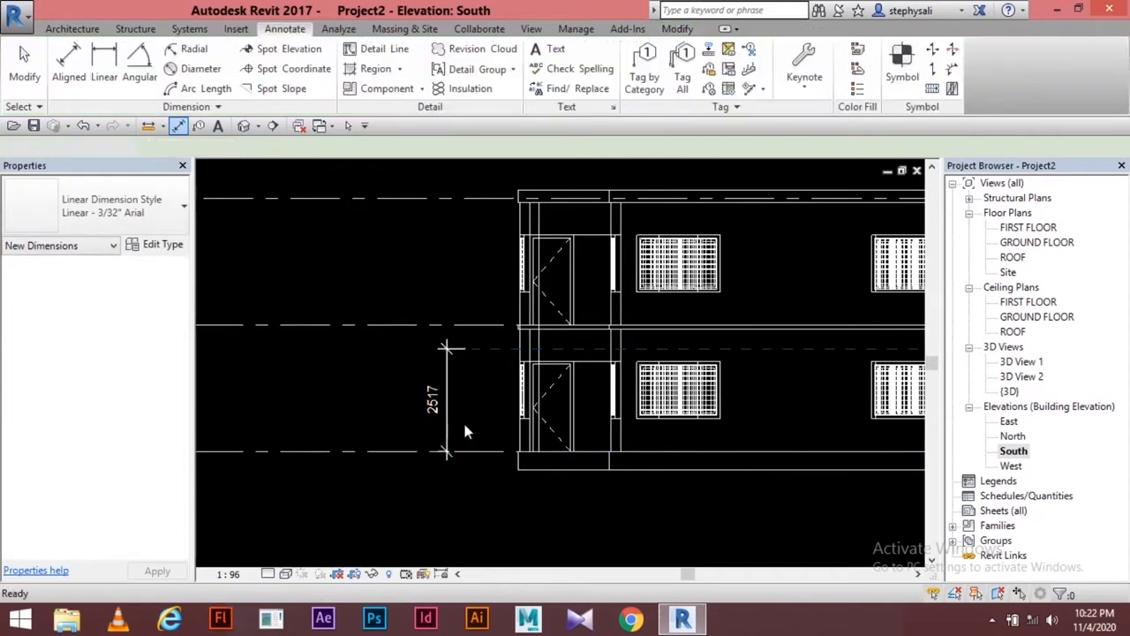
Set the reference plane's height above the ground floor level to 2200 mm through its dimension.
{"action": "scroll", "coordinate": [462, 420], "scroll_direction": "up", "scroll_amount": 3}
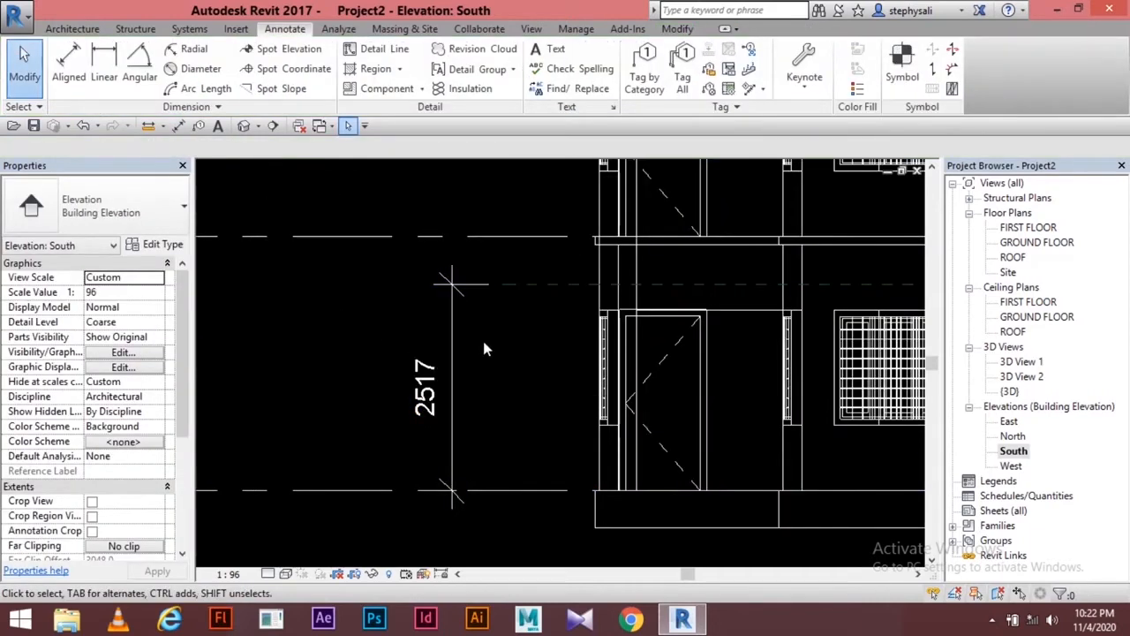
{"action": "scroll", "coordinate": [483, 343], "scroll_direction": "down", "scroll_amount": 1}
{"action": "middle_click_drag", "start_coordinate": [494, 355], "coordinate": [461, 412]}
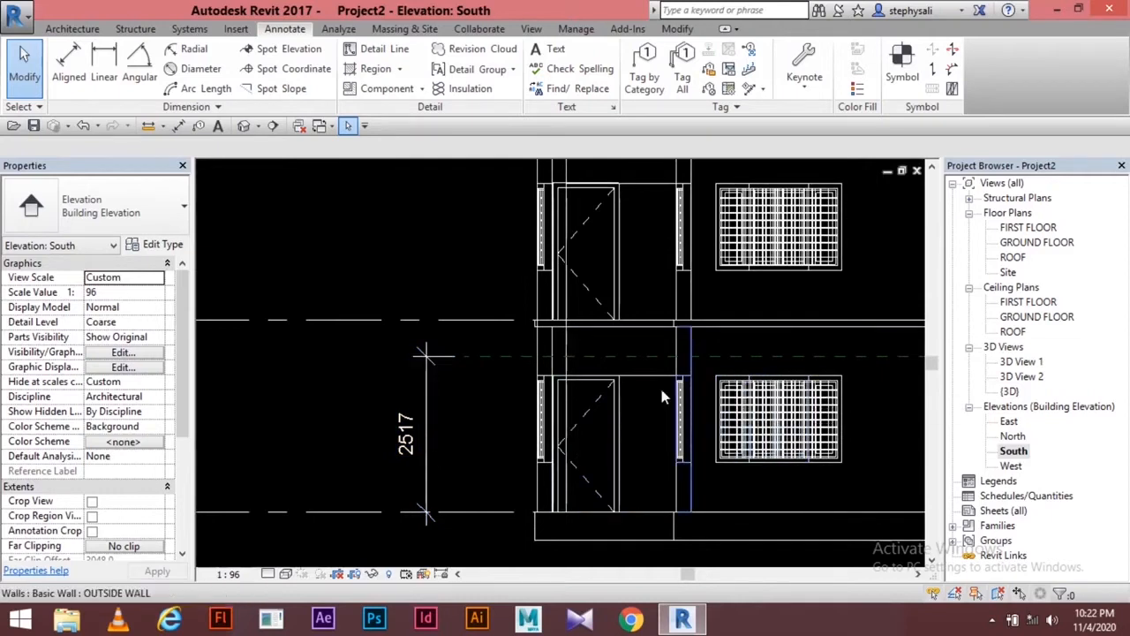
{"action": "mouse_move", "coordinate": [482, 409]}
{"action": "middle_mouse_down"}
{"action": "mouse_move", "coordinate": [356, 384]}
{"action": "mouse_move", "coordinate": [491, 381]}
{"action": "mouse_move", "coordinate": [493, 396]}
{"action": "middle_mouse_up"}
{"action": "scroll", "coordinate": [344, 370], "scroll_direction": "up", "scroll_amount": 1}
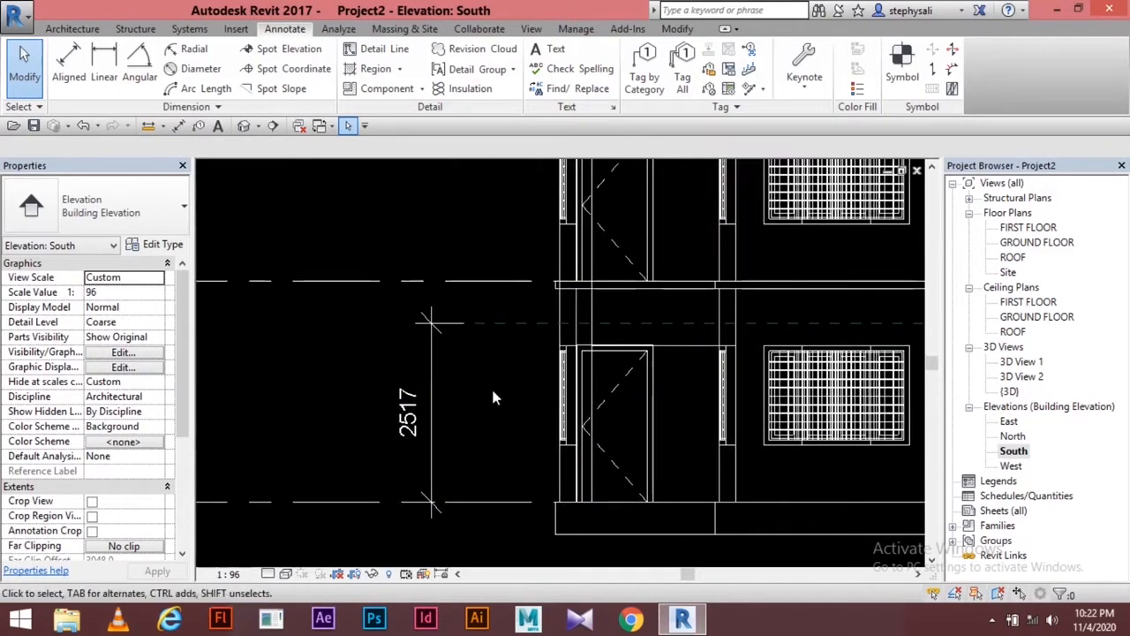
{"action": "left_click", "coordinate": [497, 324]}
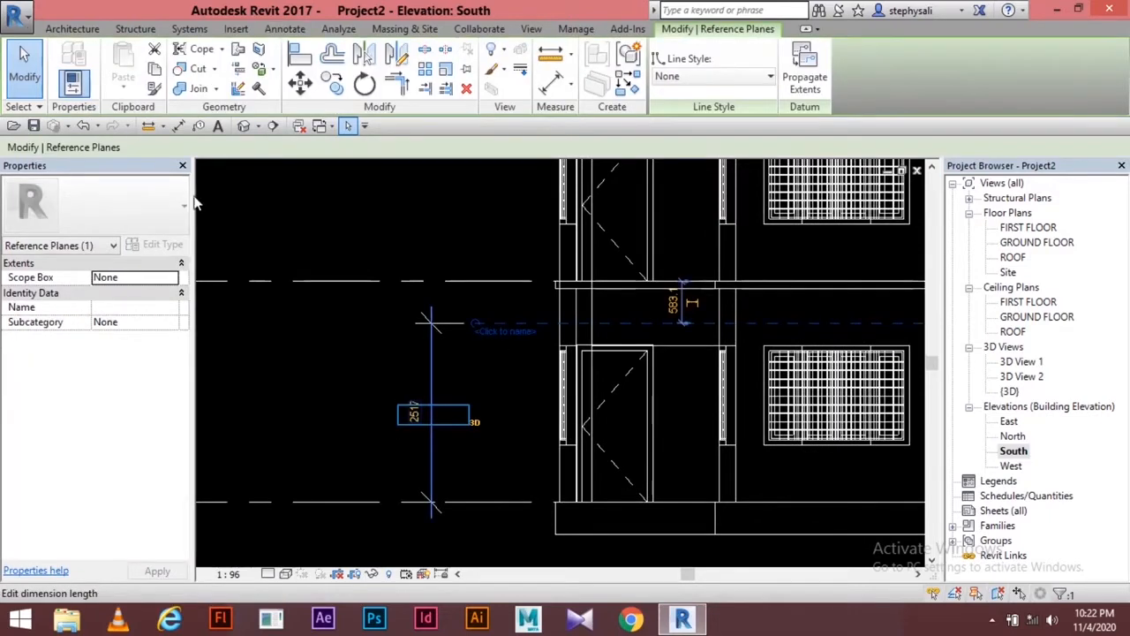
{"action": "left_click", "coordinate": [419, 423]}
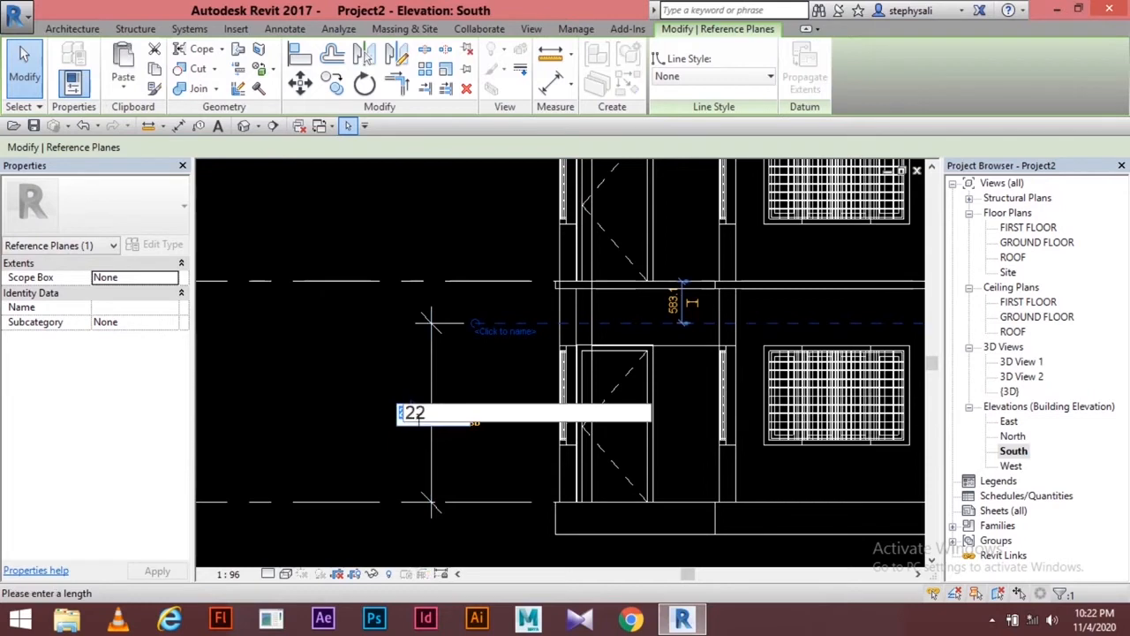
{"action": "type", "text": "2200"}
{"action": "key", "text": "Return"}
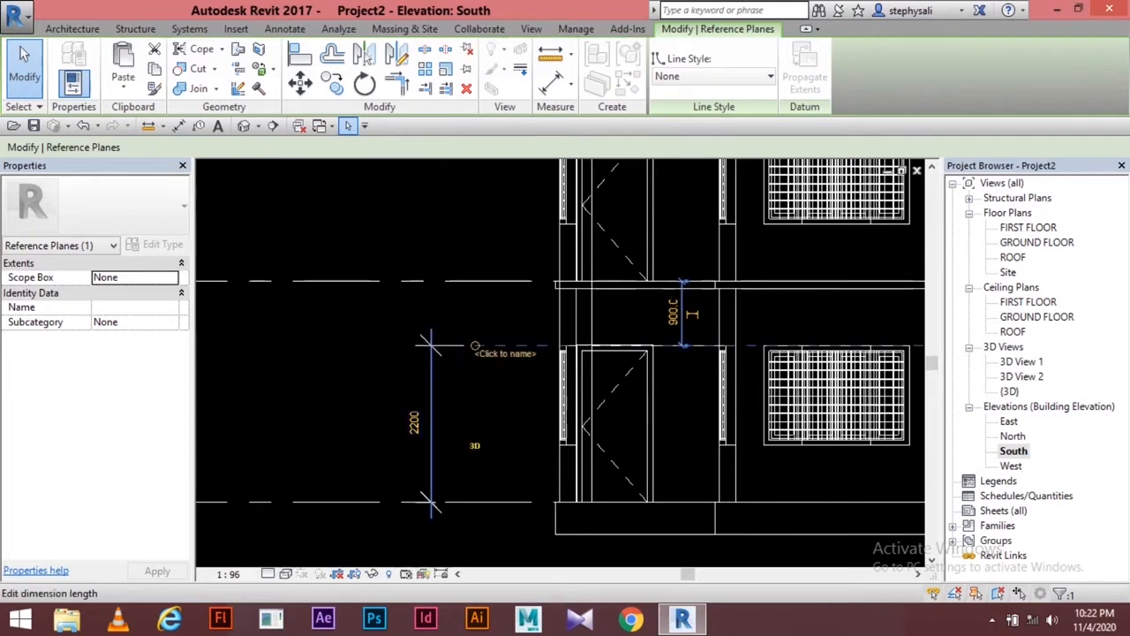
{"action": "scroll", "coordinate": [406, 444], "scroll_direction": "up", "scroll_amount": 3}
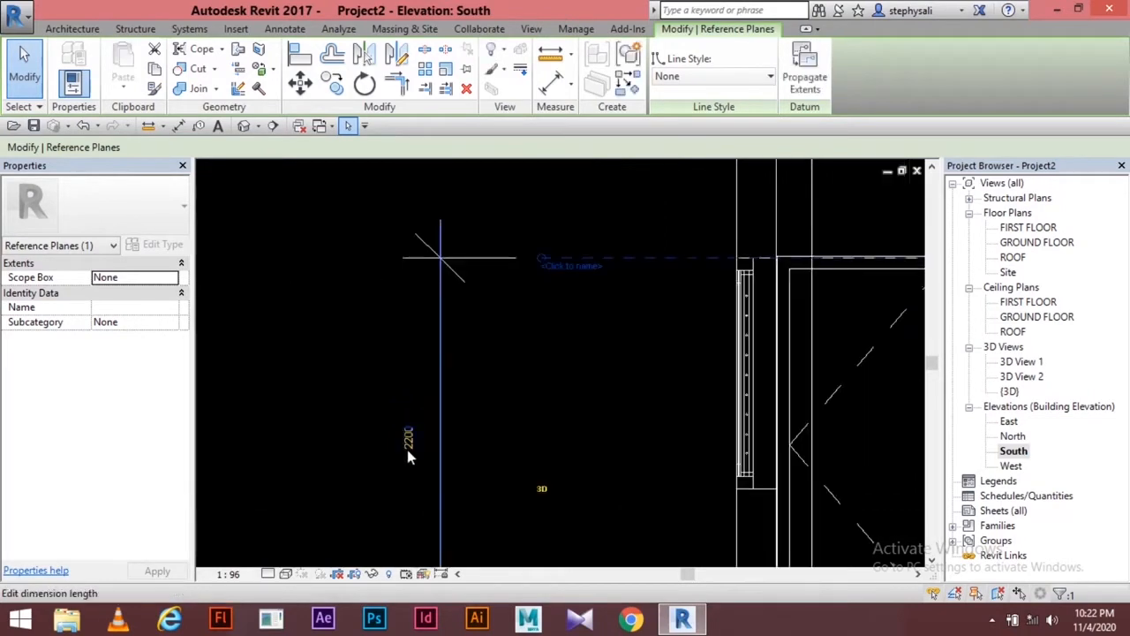
{"action": "left_click", "coordinate": [496, 406]}
Name the reference plane above the ground floor door "sunshade".
{"action": "middle_click_drag", "start_coordinate": [592, 466], "coordinate": [479, 410]}
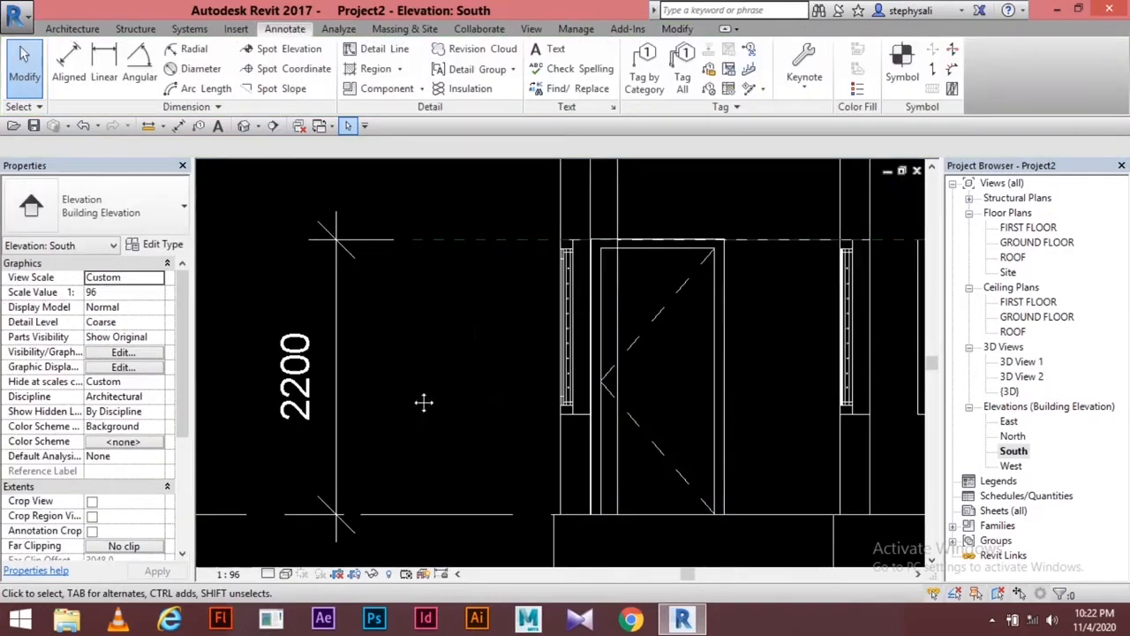
{"action": "scroll", "coordinate": [397, 331], "scroll_direction": "down", "scroll_amount": 2}
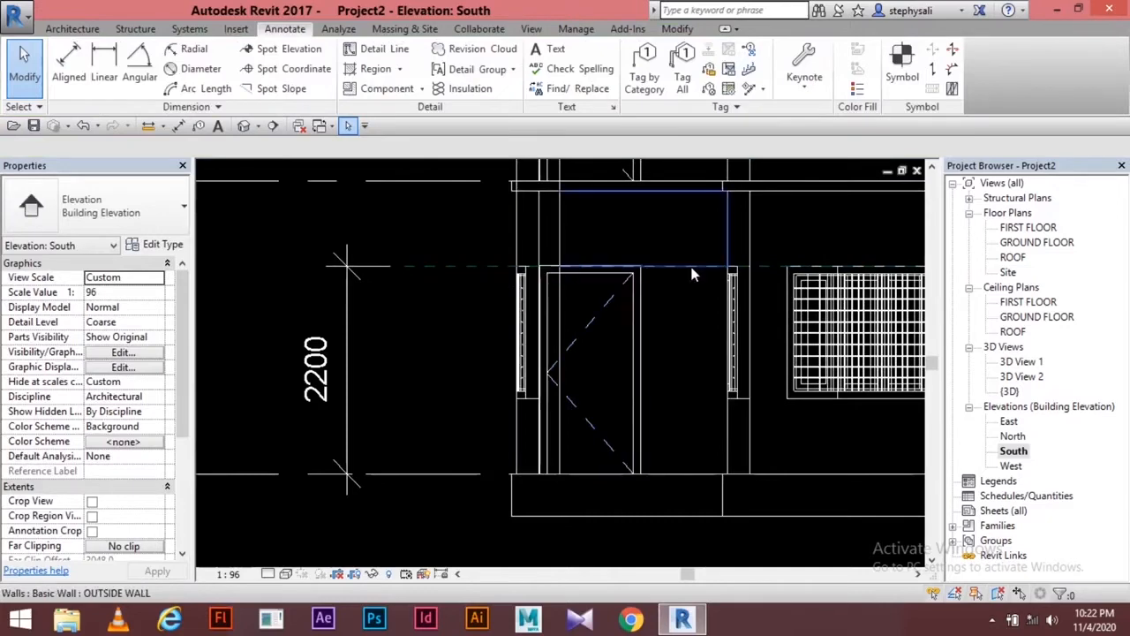
{"action": "middle_click_drag", "start_coordinate": [701, 277], "coordinate": [637, 286]}
{"action": "scroll", "coordinate": [317, 322], "scroll_direction": "up", "scroll_amount": 1}
{"action": "middle_click_drag", "start_coordinate": [361, 336], "coordinate": [474, 359]}
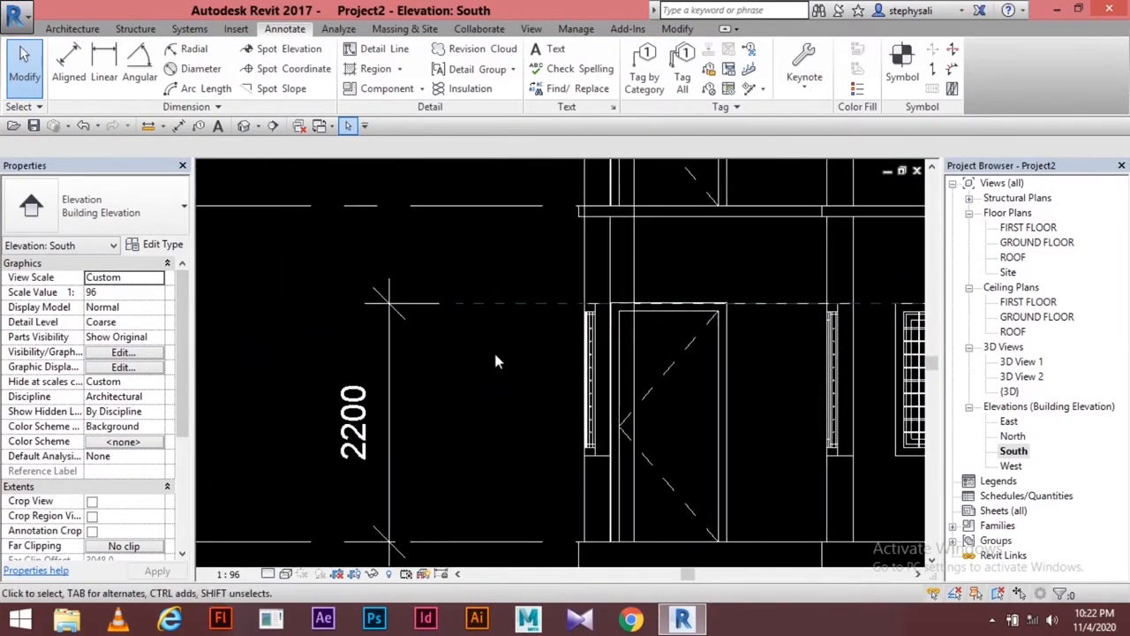
{"action": "left_click", "coordinate": [511, 305]}
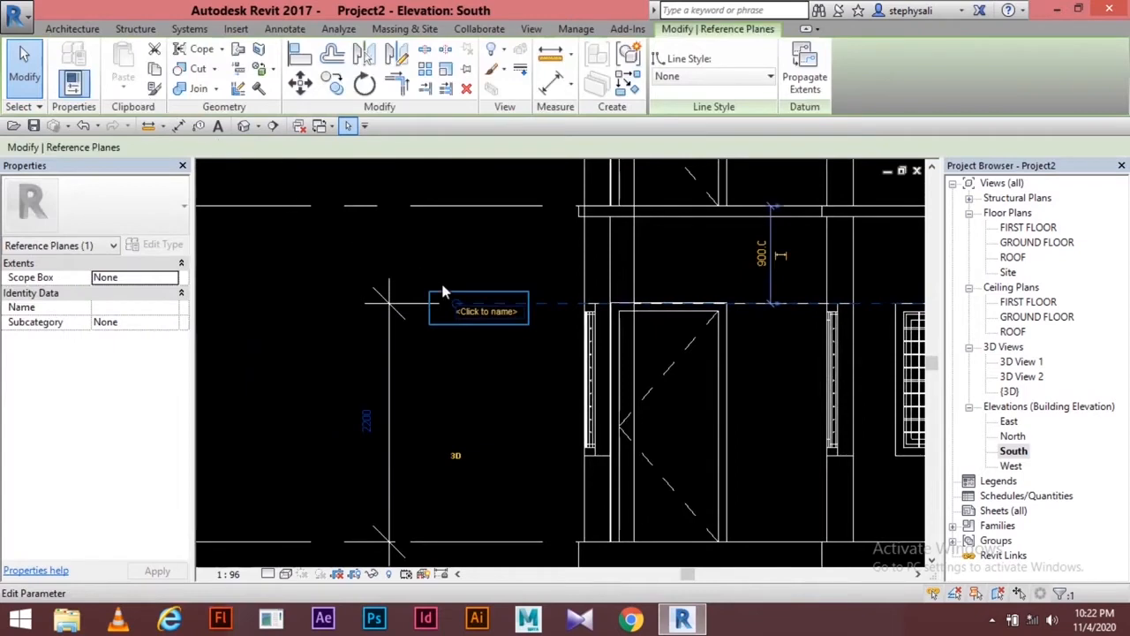
{"action": "left_click", "coordinate": [481, 314]}
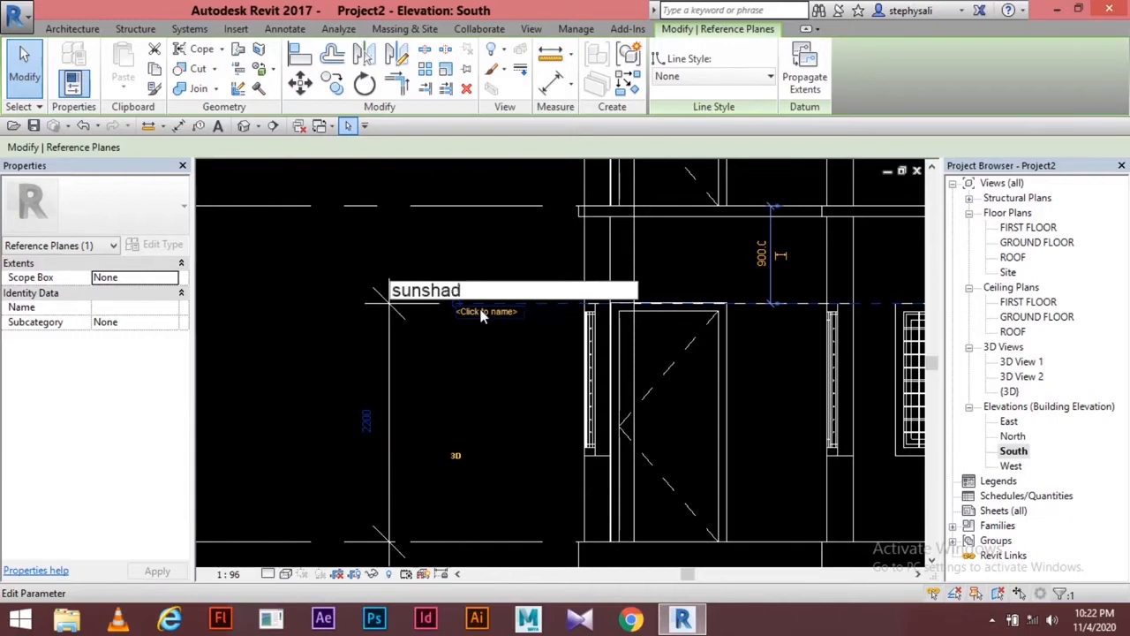
{"action": "key", "text": "Return"}
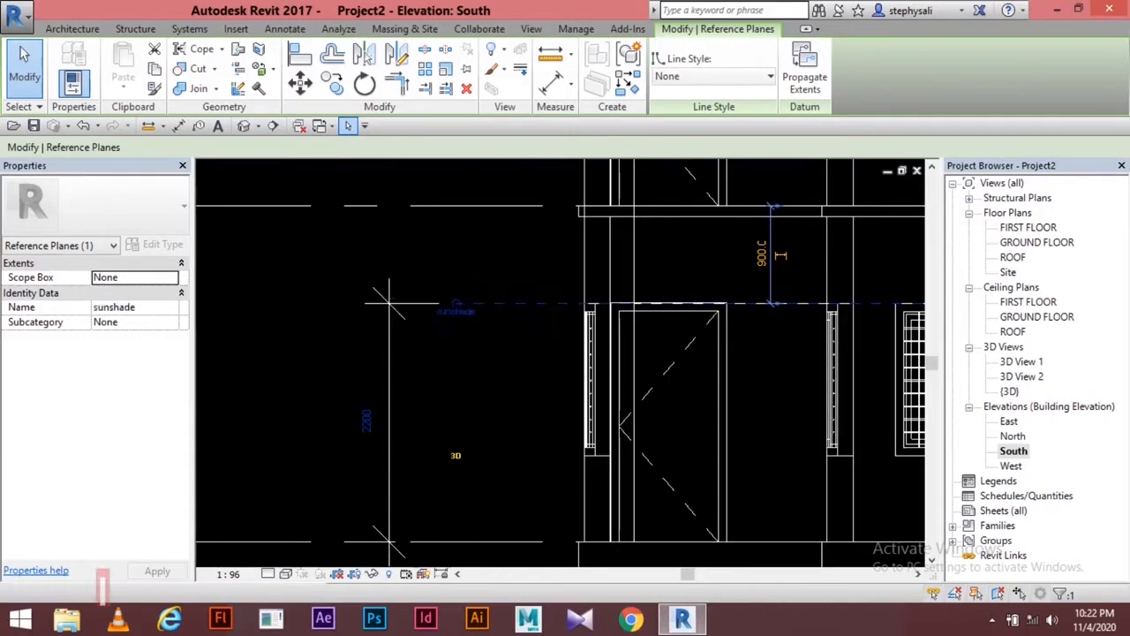
Create an in-place model component in the Roofs category and name it "sunshade".
{"action": "middle_click_drag", "start_coordinate": [507, 369], "coordinate": [437, 412]}
{"action": "scroll", "coordinate": [334, 406], "scroll_direction": "down", "scroll_amount": 2}
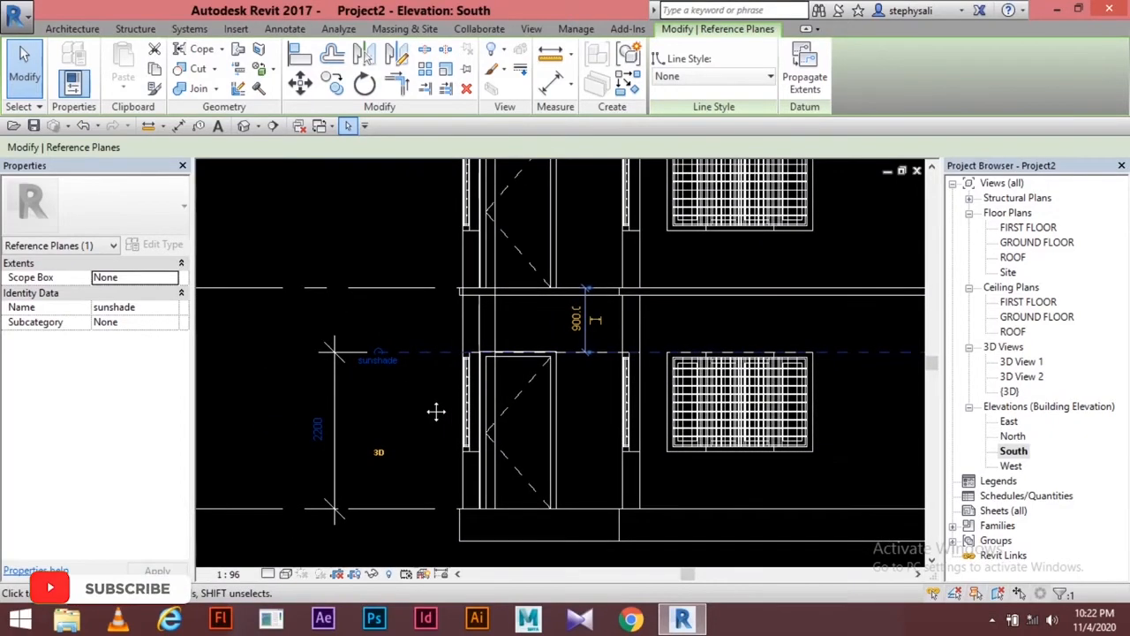
{"action": "left_click", "coordinate": [75, 30]}
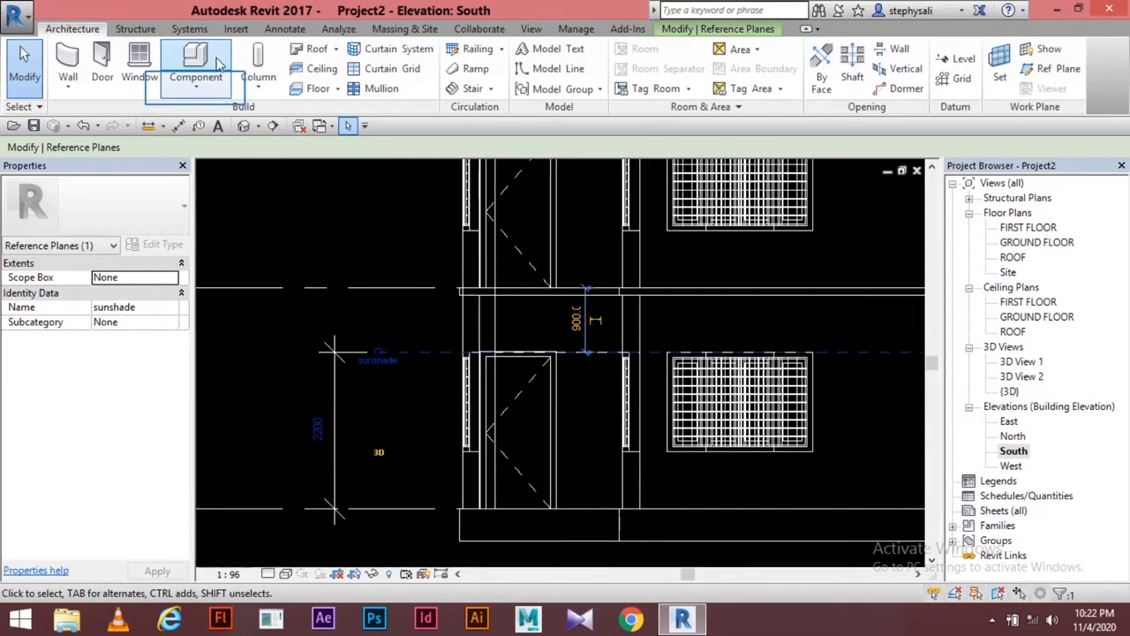
{"action": "left_click", "coordinate": [196, 81]}
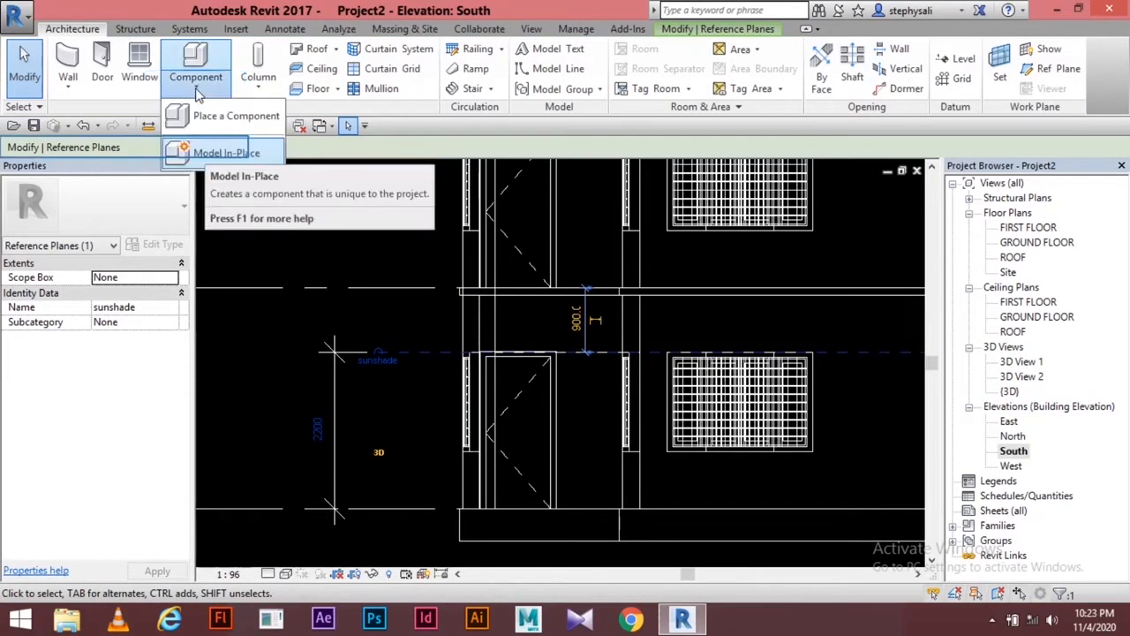
{"action": "left_click", "coordinate": [212, 153]}
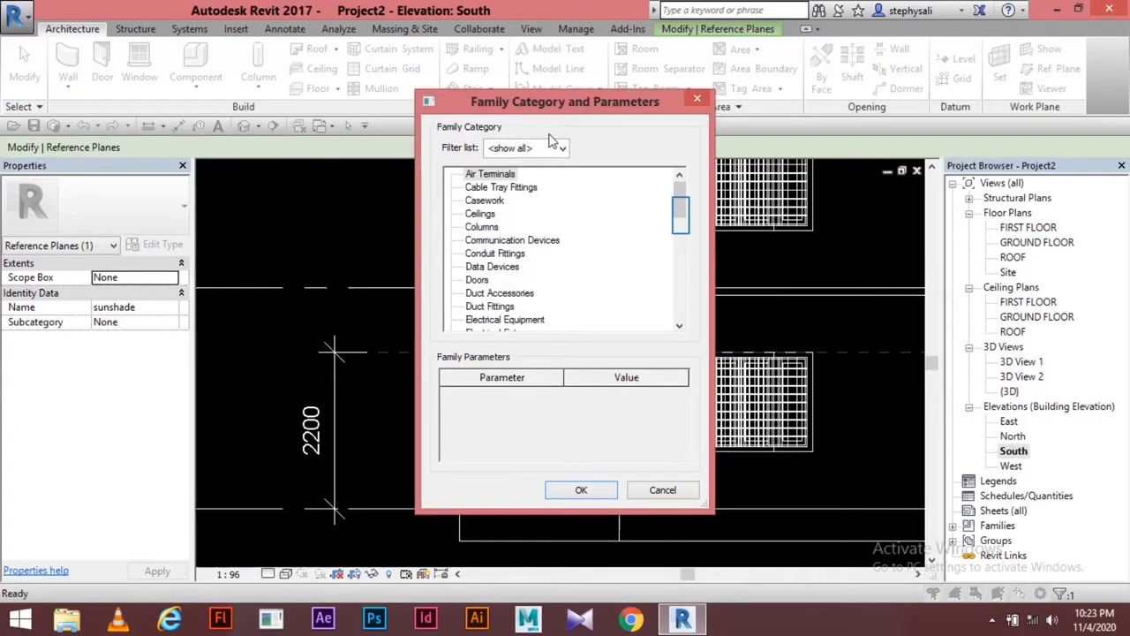
{"action": "left_click_drag", "start_coordinate": [680, 209], "coordinate": [681, 274]}
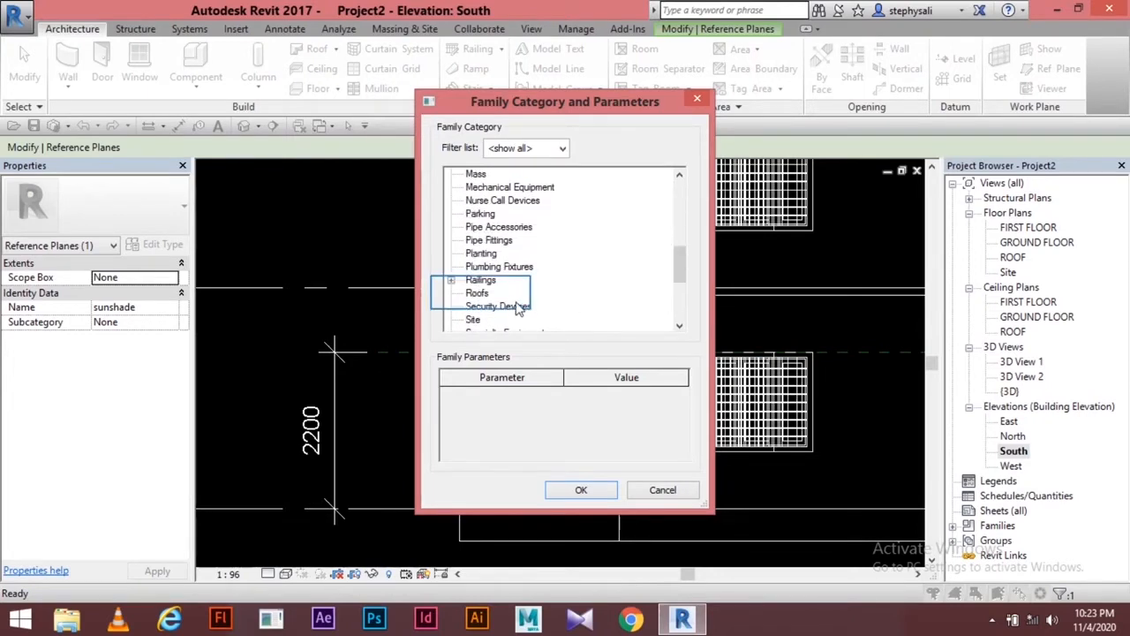
{"action": "double_click", "coordinate": [482, 294]}
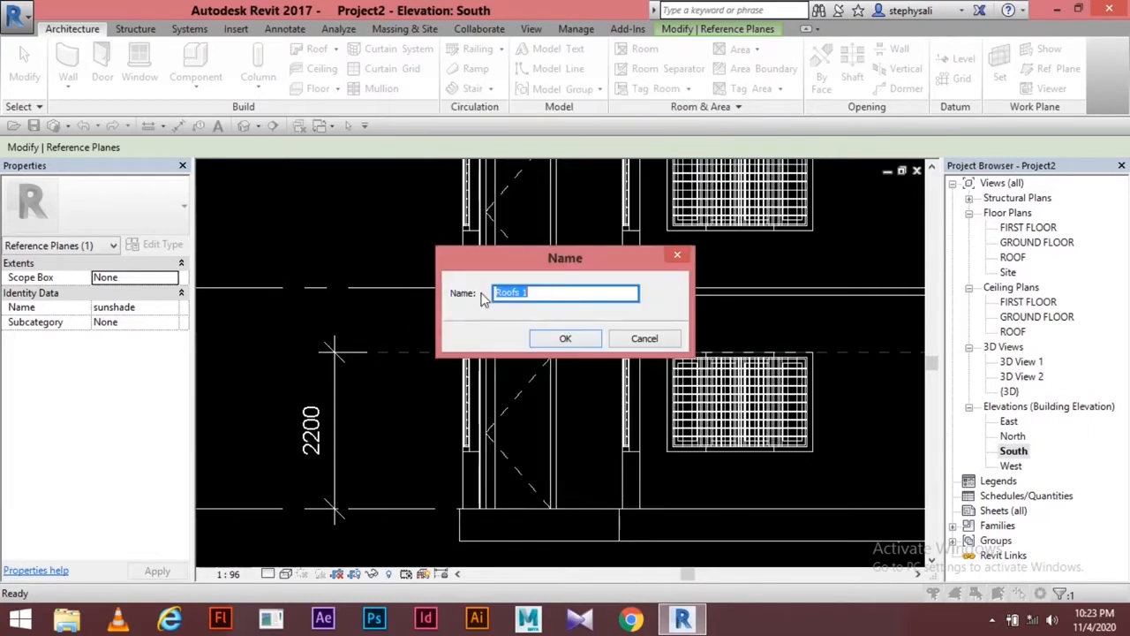
{"action": "key", "text": "BackSpace"}
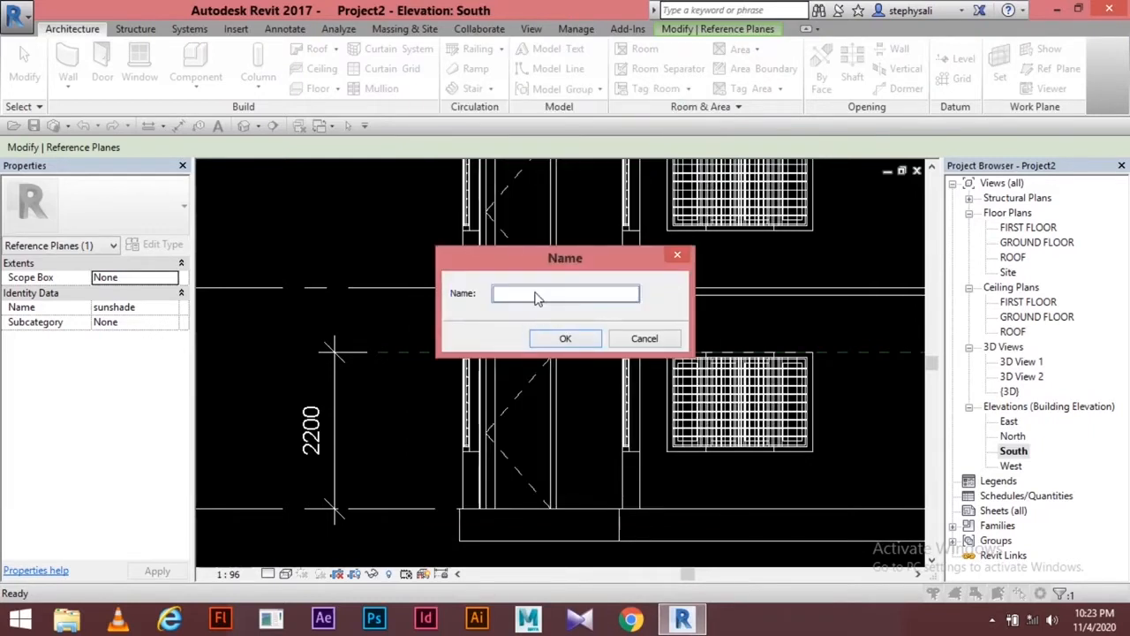
{"action": "type", "text": "sunshad"}
{"action": "left_click", "coordinate": [552, 337]}
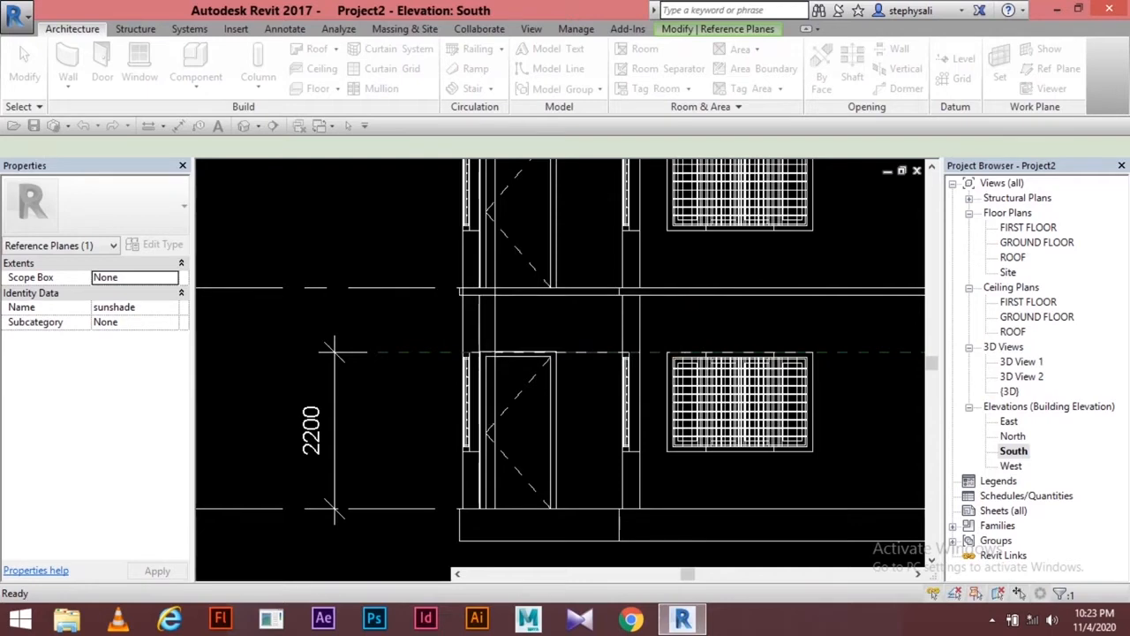
Start a sweep with a sketched path on the work plane Reference Plane : sunshade and open the GROUND FLOOR floor plan for sketching.
{"action": "scroll", "coordinate": [545, 377], "scroll_direction": "down", "scroll_amount": 2}
{"action": "middle_click_drag", "start_coordinate": [544, 377], "coordinate": [467, 378]}
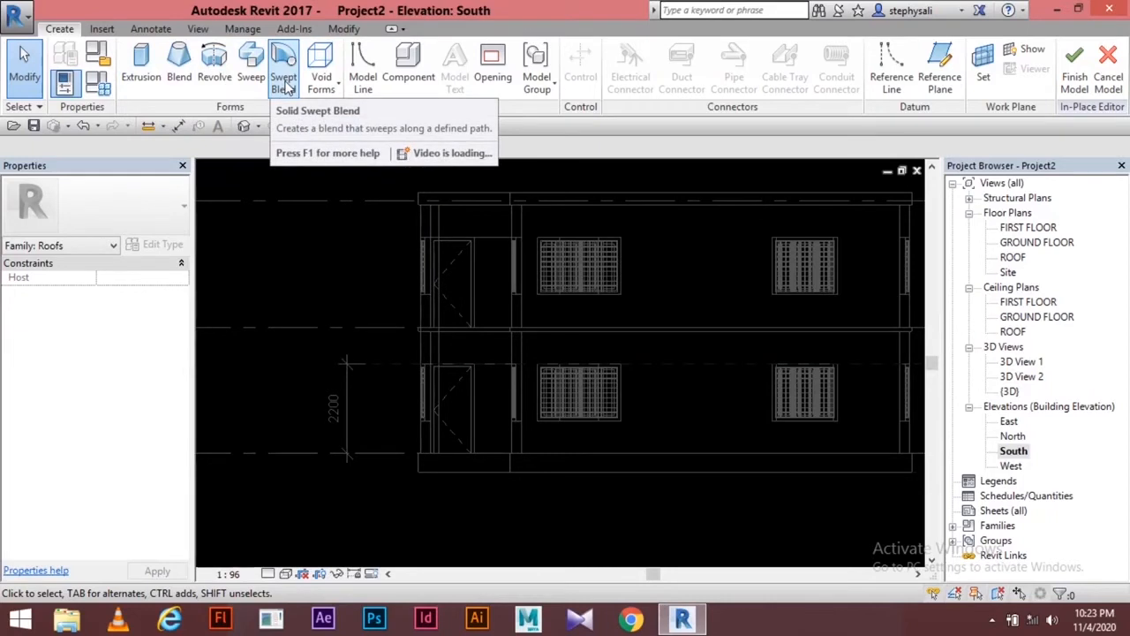
{"action": "middle_click_drag", "start_coordinate": [359, 291], "coordinate": [371, 298]}
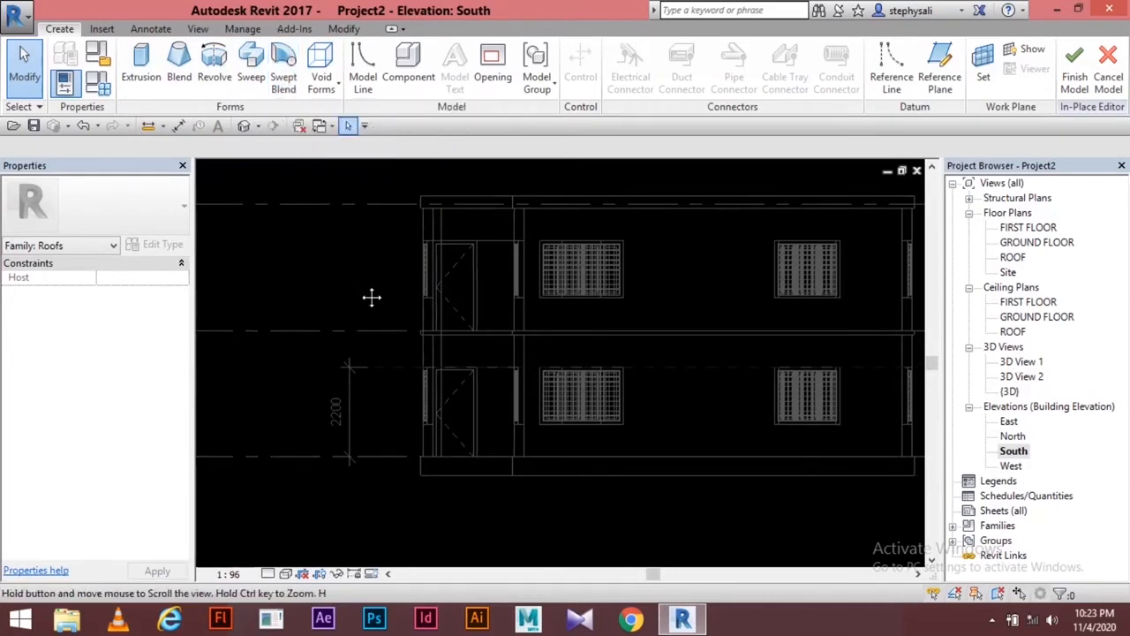
{"action": "left_click", "coordinate": [253, 78]}
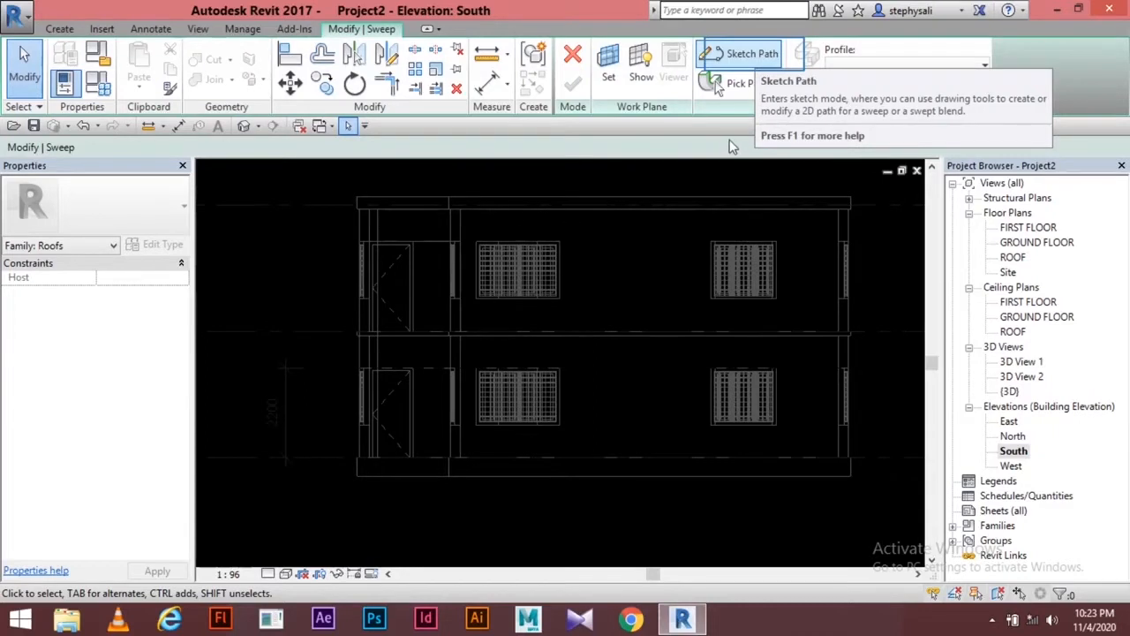
{"action": "left_click", "coordinate": [739, 85]}
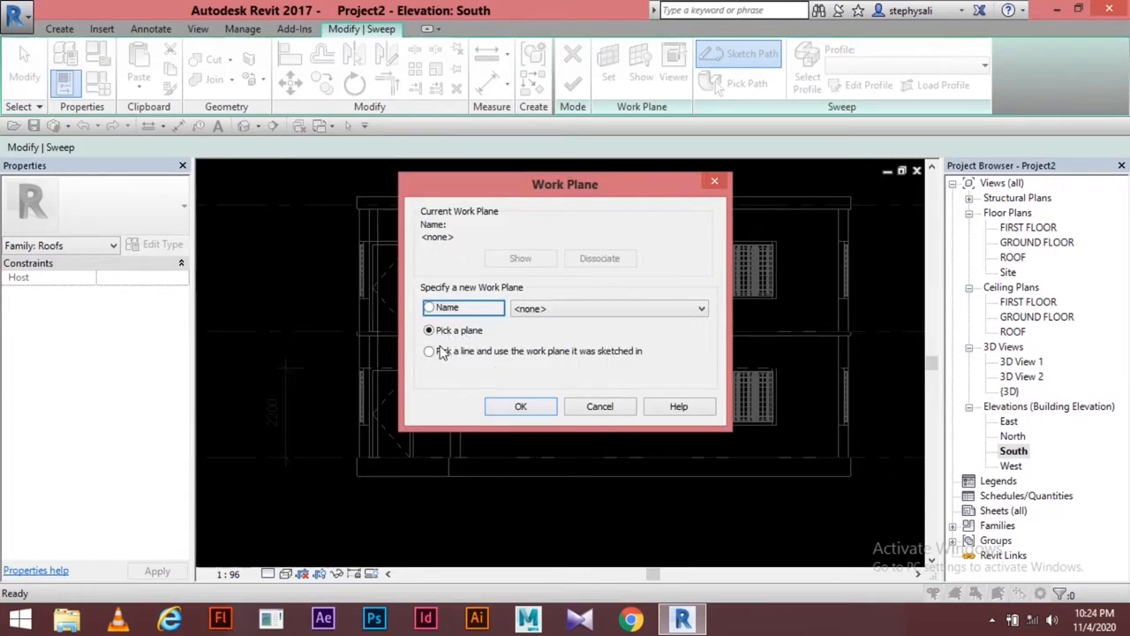
{"action": "left_click", "coordinate": [429, 308]}
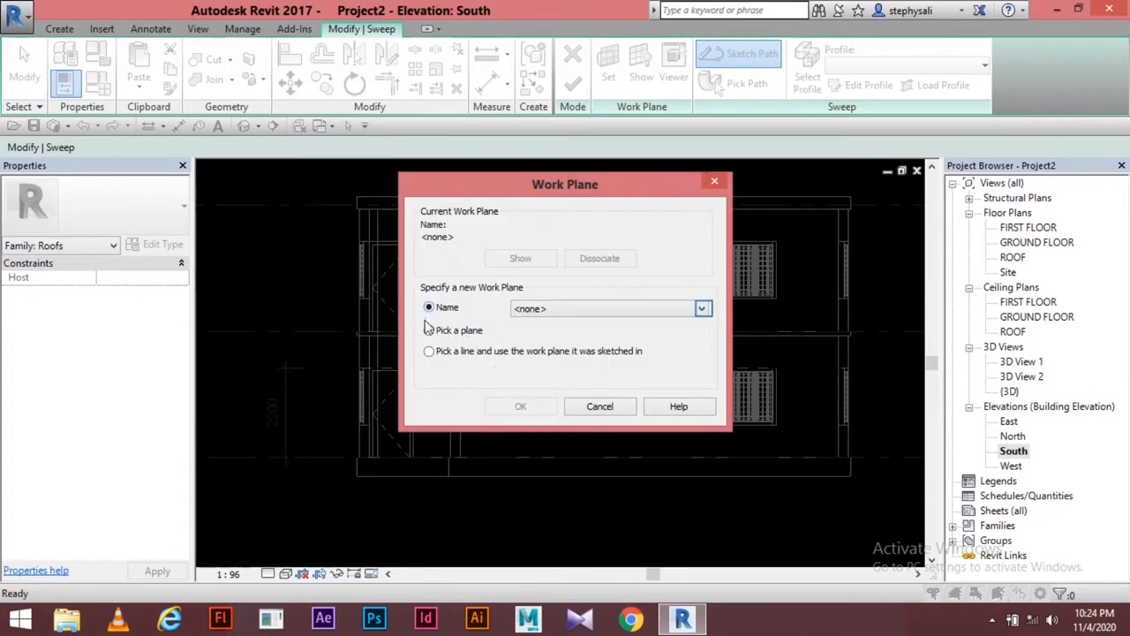
{"action": "left_click", "coordinate": [701, 309]}
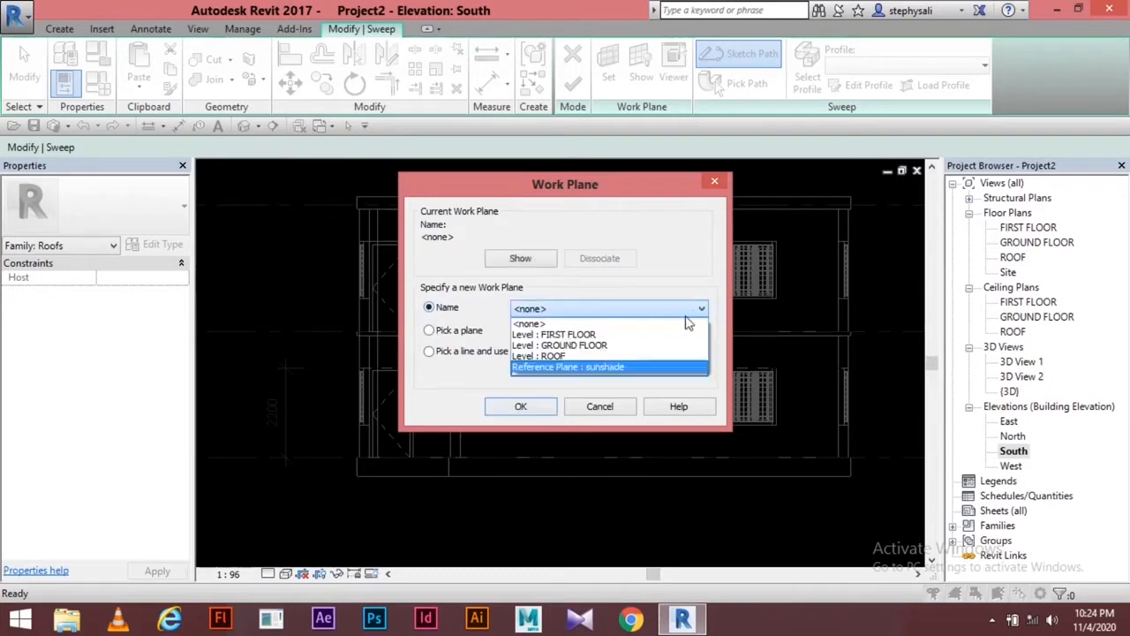
{"action": "left_click", "coordinate": [600, 367]}
{"action": "left_click", "coordinate": [519, 407]}
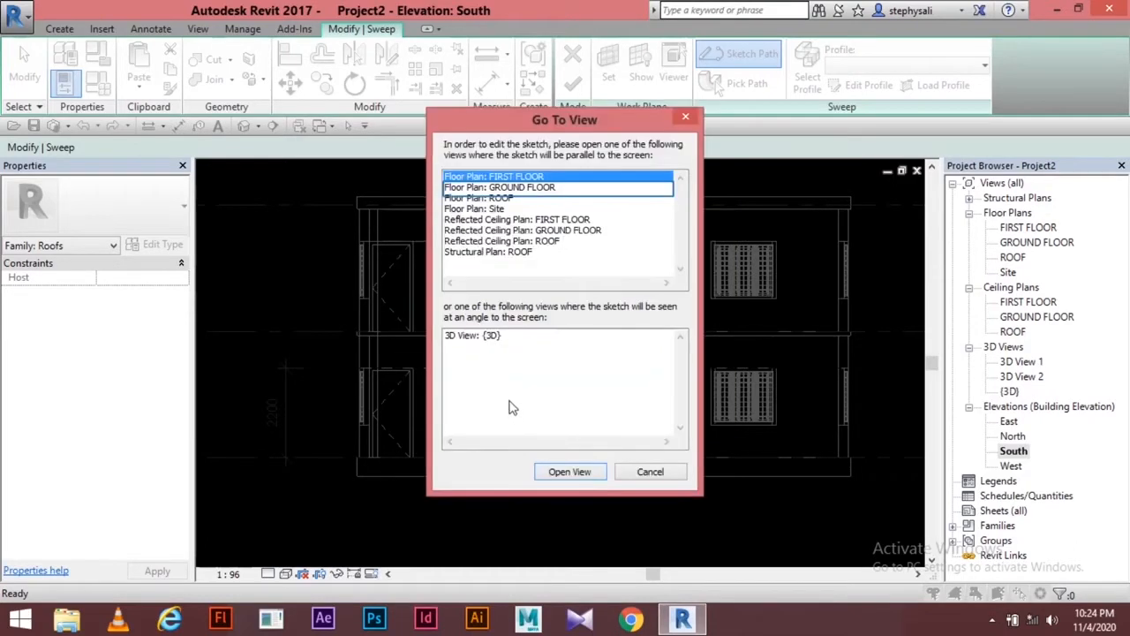
{"action": "left_click", "coordinate": [519, 188]}
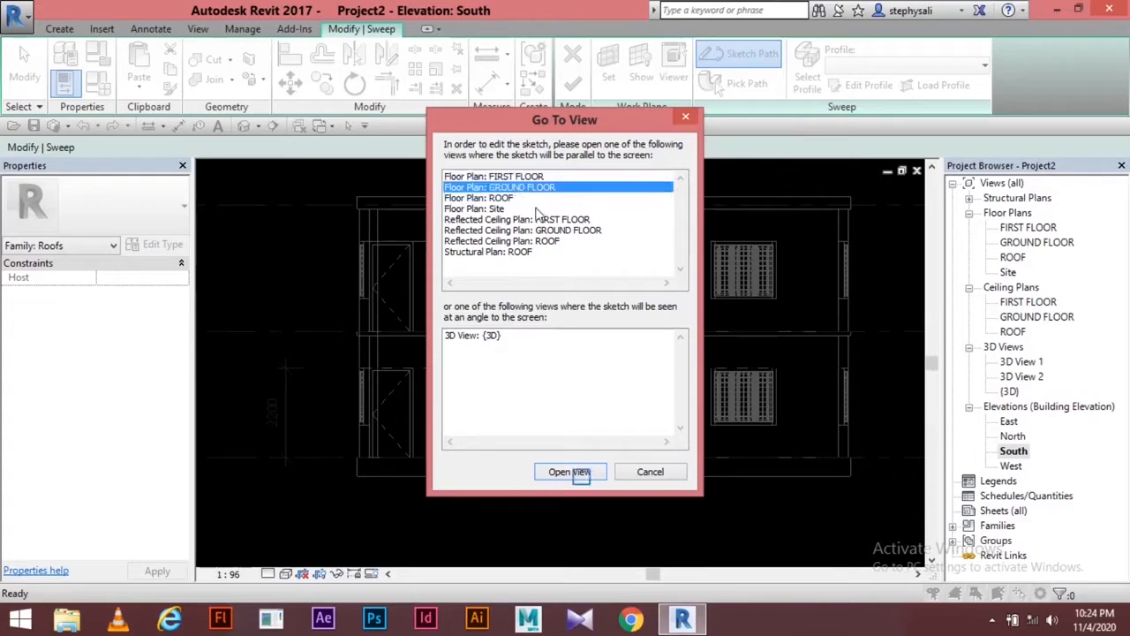
{"action": "left_click", "coordinate": [581, 478]}
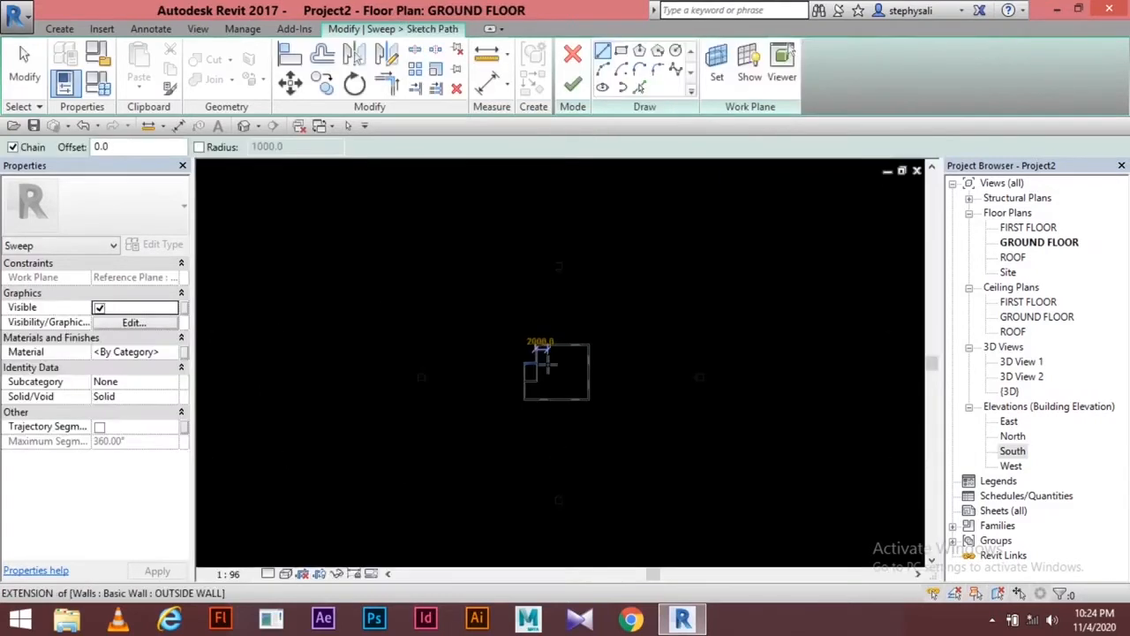
{"action": "scroll", "coordinate": [557, 379], "scroll_direction": "up", "scroll_amount": 5}
{"action": "scroll", "coordinate": [657, 296], "scroll_direction": "down", "scroll_amount": 2}
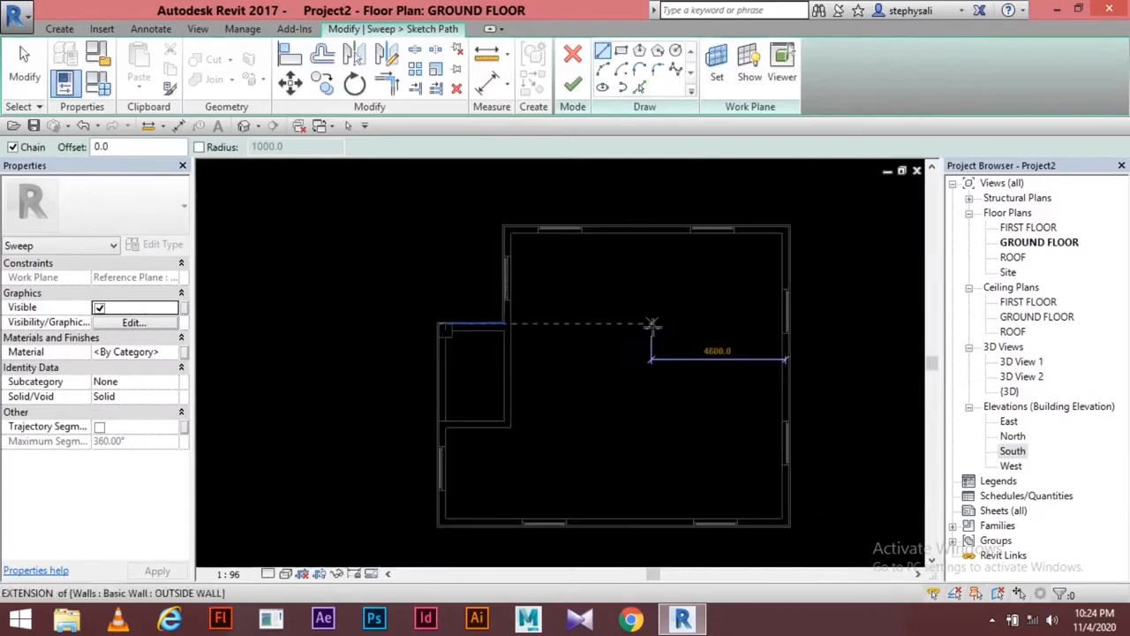
{"action": "middle_click_drag", "start_coordinate": [660, 345], "coordinate": [621, 356]}
{"action": "scroll", "coordinate": [535, 309], "scroll_direction": "up", "scroll_amount": 3}
{"action": "middle_click_drag", "start_coordinate": [499, 332], "coordinate": [533, 343]}
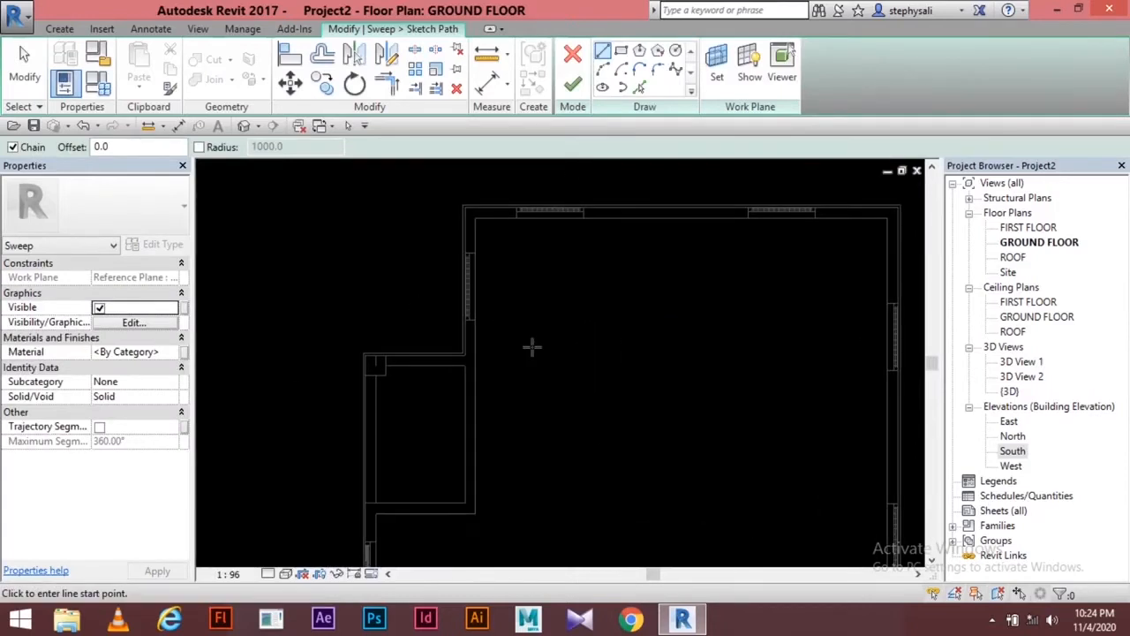
{"action": "left_click", "coordinate": [487, 258]}
{"action": "key", "text": "Escape"}
Draw path lines from the building's southeast wall corner up the east wall and along the north wall to its western corner.
{"action": "mouse_move", "coordinate": [654, 305]}
{"action": "middle_mouse_down"}
{"action": "mouse_move", "coordinate": [635, 330]}
{"action": "mouse_move", "coordinate": [622, 321]}
{"action": "mouse_move", "coordinate": [629, 327]}
{"action": "middle_mouse_up"}
{"action": "scroll", "coordinate": [530, 353], "scroll_direction": "down", "scroll_amount": 2}
{"action": "middle_click_drag", "start_coordinate": [535, 361], "coordinate": [538, 341]}
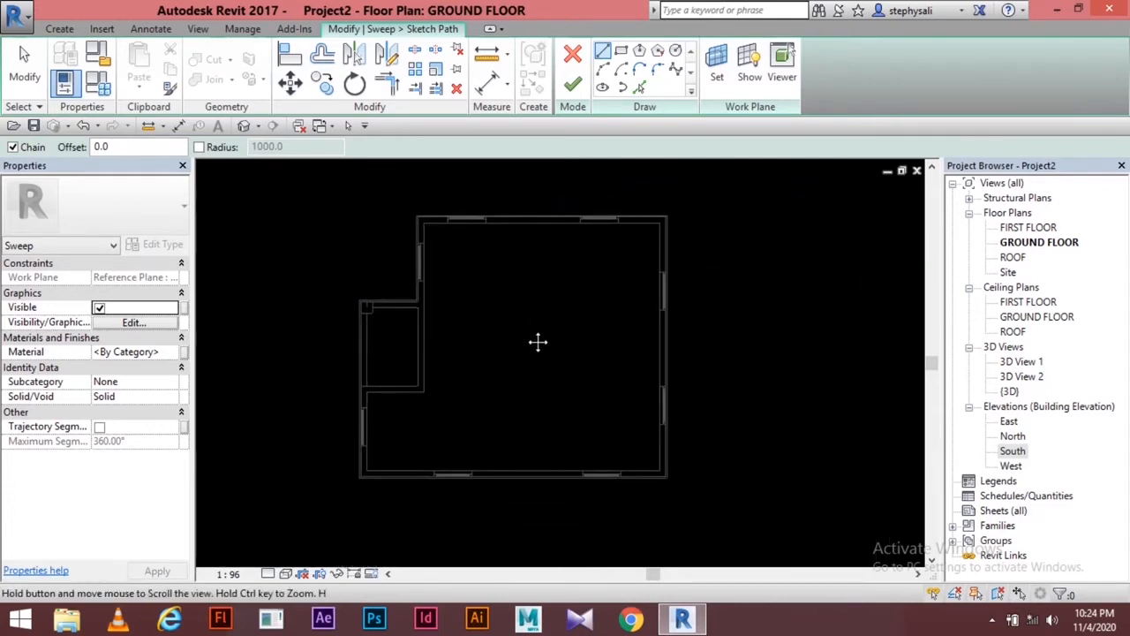
{"action": "scroll", "coordinate": [556, 397], "scroll_direction": "up", "scroll_amount": 5}
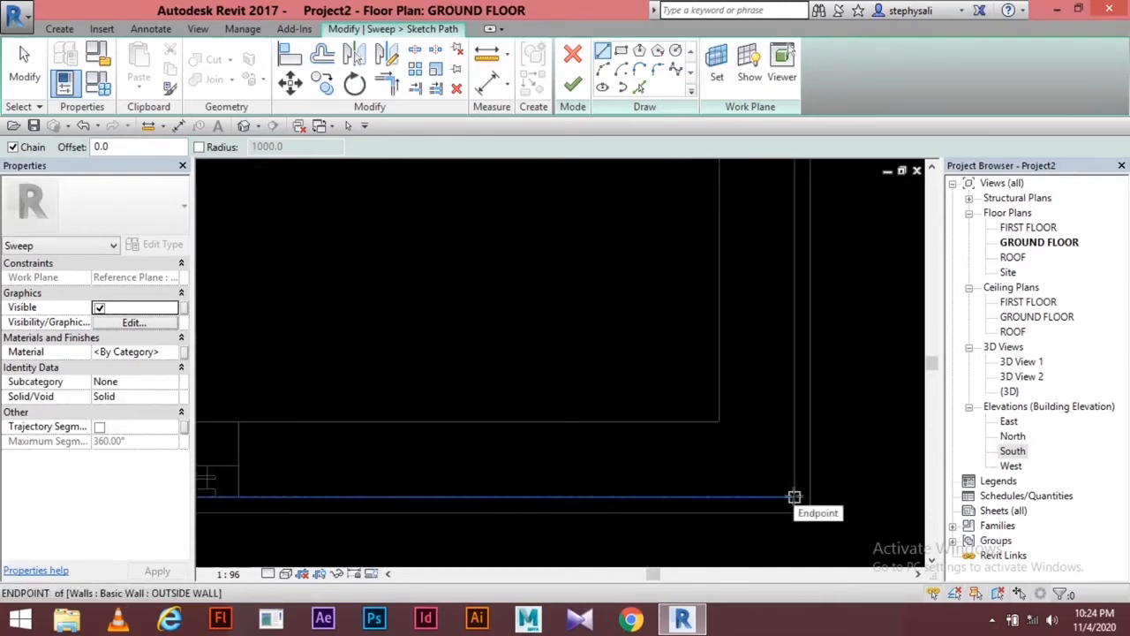
{"action": "left_click", "coordinate": [794, 497]}
{"action": "scroll", "coordinate": [795, 301], "scroll_direction": "down", "scroll_amount": 5}
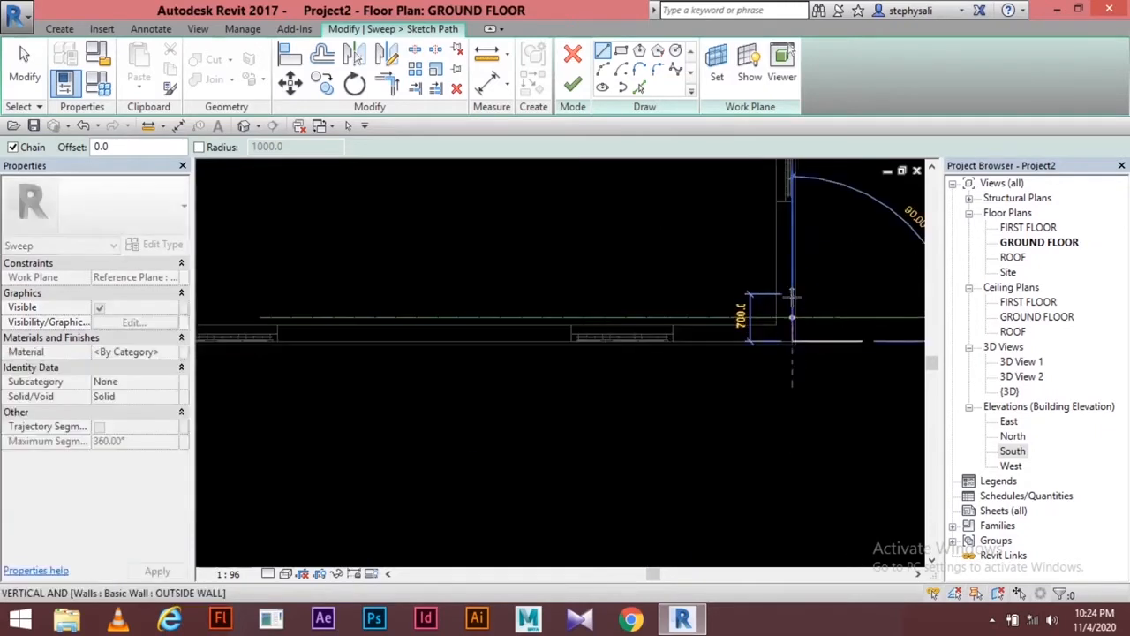
{"action": "scroll", "coordinate": [835, 340], "scroll_direction": "up", "scroll_amount": 5}
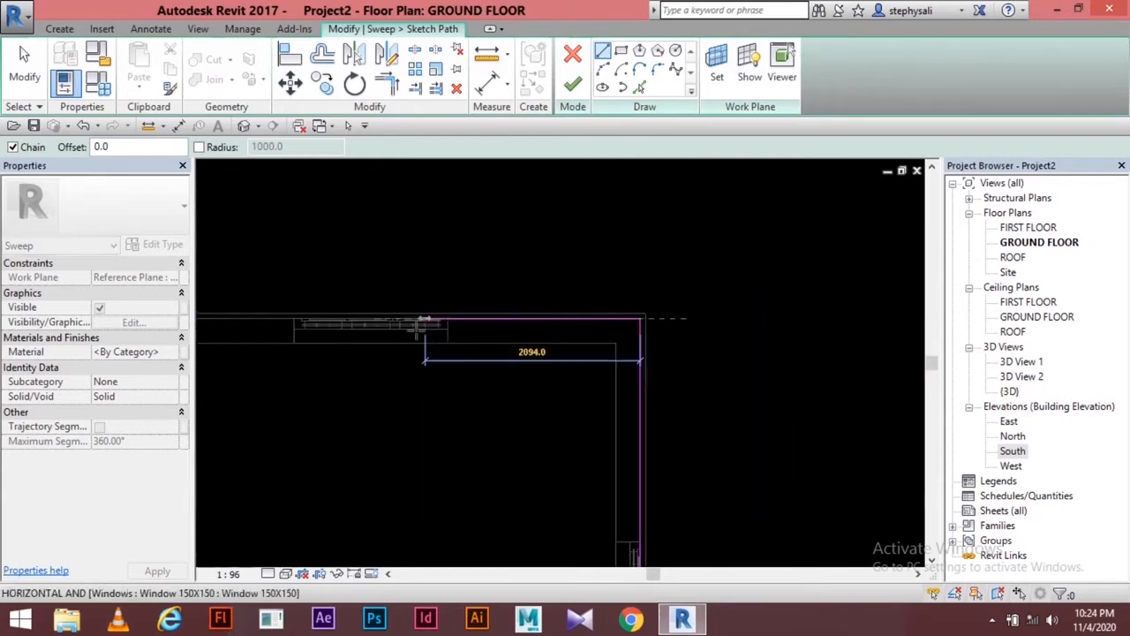
{"action": "middle_click_drag", "start_coordinate": [481, 332], "coordinate": [788, 343]}
{"action": "scroll", "coordinate": [319, 332], "scroll_direction": "up", "scroll_amount": 2}
{"action": "scroll", "coordinate": [292, 327], "scroll_direction": "down", "scroll_amount": 2}
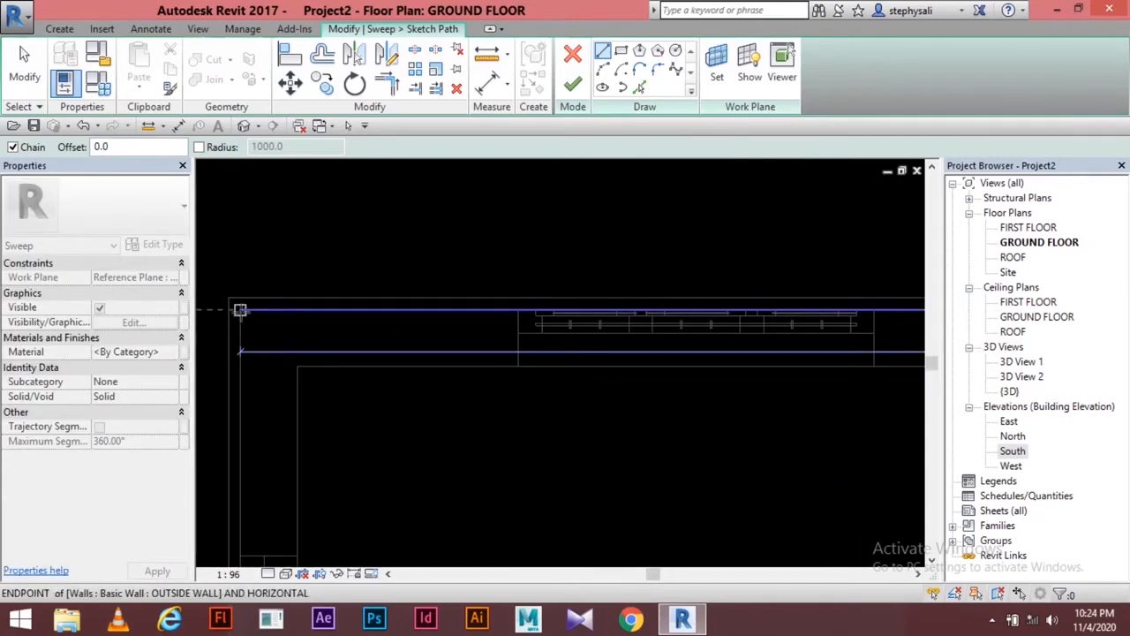
{"action": "left_click", "coordinate": [240, 310]}
Continue the path down the upper west wall to the recessed corner and west along the porch wall to its outer corner.
{"action": "scroll", "coordinate": [240, 345], "scroll_direction": "down", "scroll_amount": 2}
{"action": "middle_click_drag", "start_coordinate": [246, 400], "coordinate": [286, 210]}
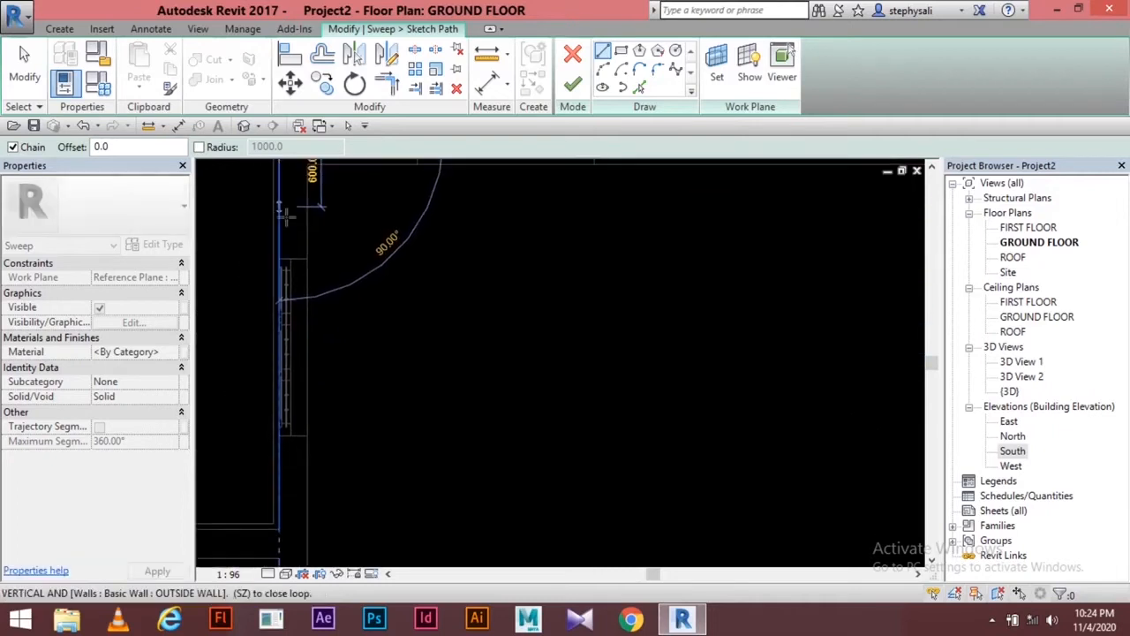
{"action": "scroll", "coordinate": [286, 332], "scroll_direction": "down", "scroll_amount": 2}
{"action": "middle_click_drag", "start_coordinate": [282, 422], "coordinate": [351, 300]}
{"action": "scroll", "coordinate": [349, 312], "scroll_direction": "up", "scroll_amount": 2}
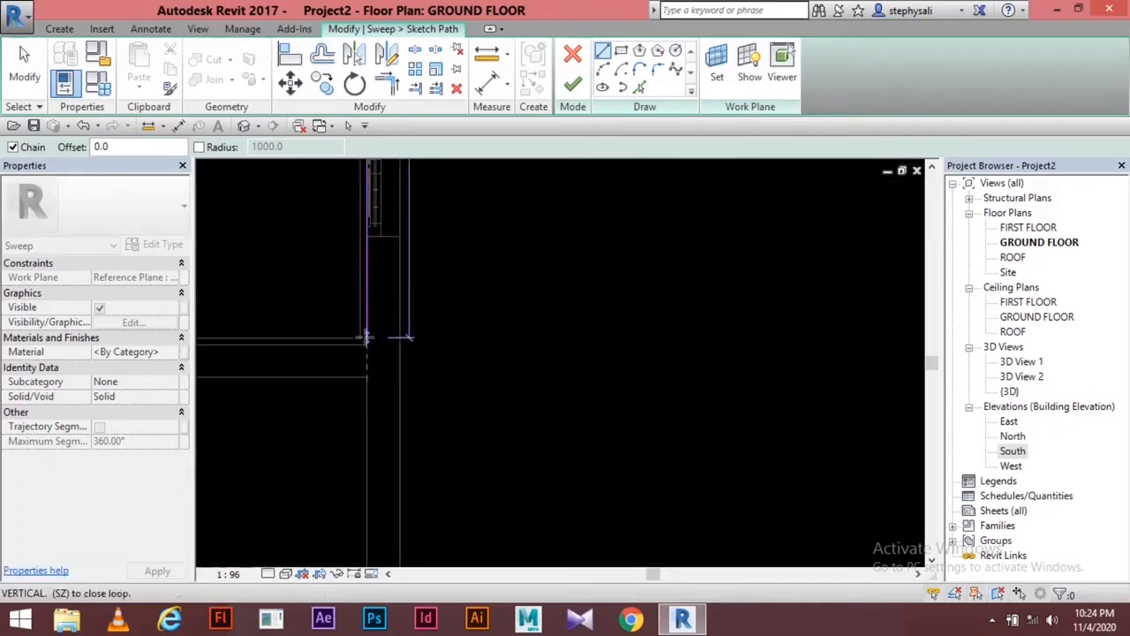
{"action": "left_click", "coordinate": [366, 344]}
{"action": "scroll", "coordinate": [308, 348], "scroll_direction": "down", "scroll_amount": 3}
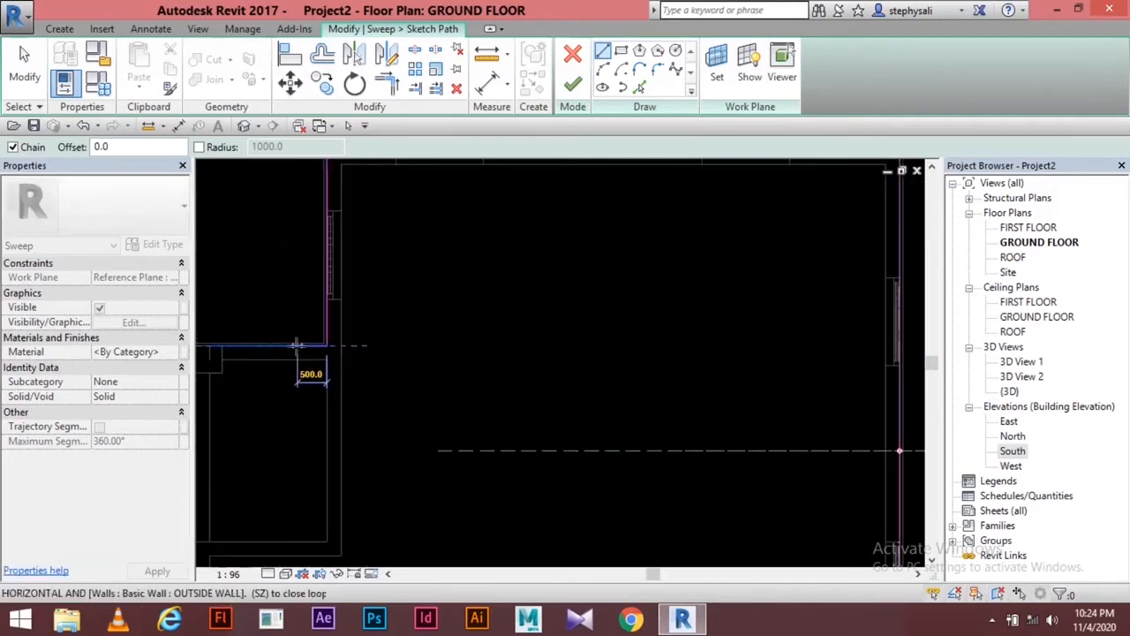
{"action": "middle_click_drag", "start_coordinate": [308, 353], "coordinate": [622, 362]}
{"action": "scroll", "coordinate": [521, 353], "scroll_direction": "up", "scroll_amount": 5}
{"action": "scroll", "coordinate": [490, 351], "scroll_direction": "up", "scroll_amount": 1}
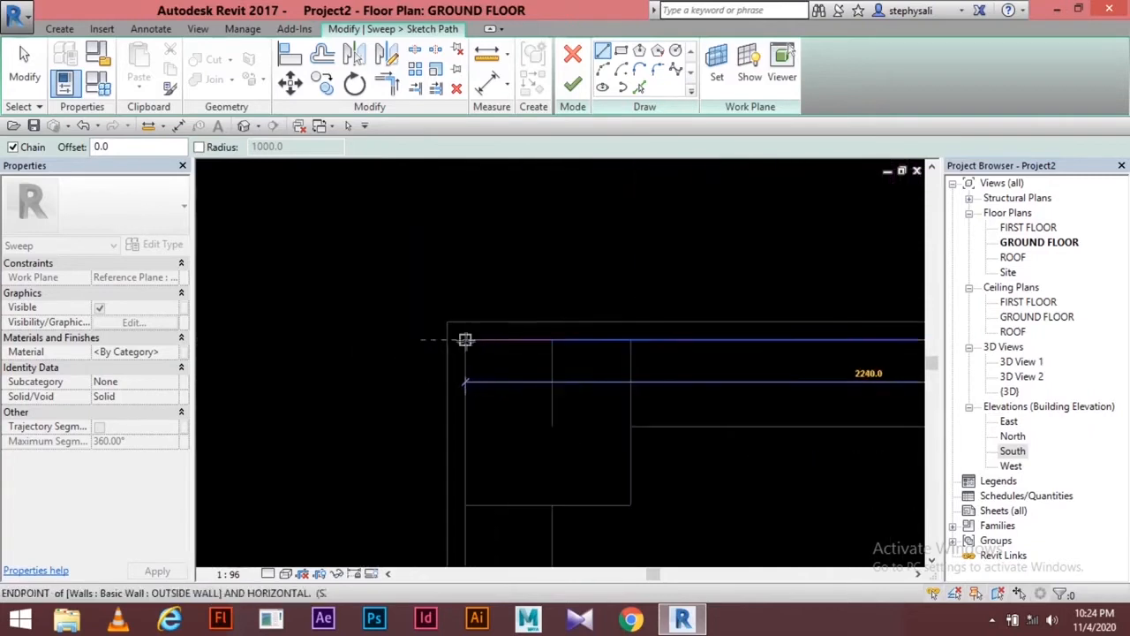
{"action": "left_click", "coordinate": [465, 340]}
Extend the path down the outermost west wall to the building's southwest corner.
{"action": "scroll", "coordinate": [463, 395], "scroll_direction": "down", "scroll_amount": 4}
{"action": "middle_click_drag", "start_coordinate": [468, 431], "coordinate": [477, 250]}
{"action": "middle_click_drag", "start_coordinate": [483, 403], "coordinate": [483, 224]}
{"action": "middle_click_drag", "start_coordinate": [483, 434], "coordinate": [485, 233]}
{"action": "scroll", "coordinate": [456, 425], "scroll_direction": "up", "scroll_amount": 6}
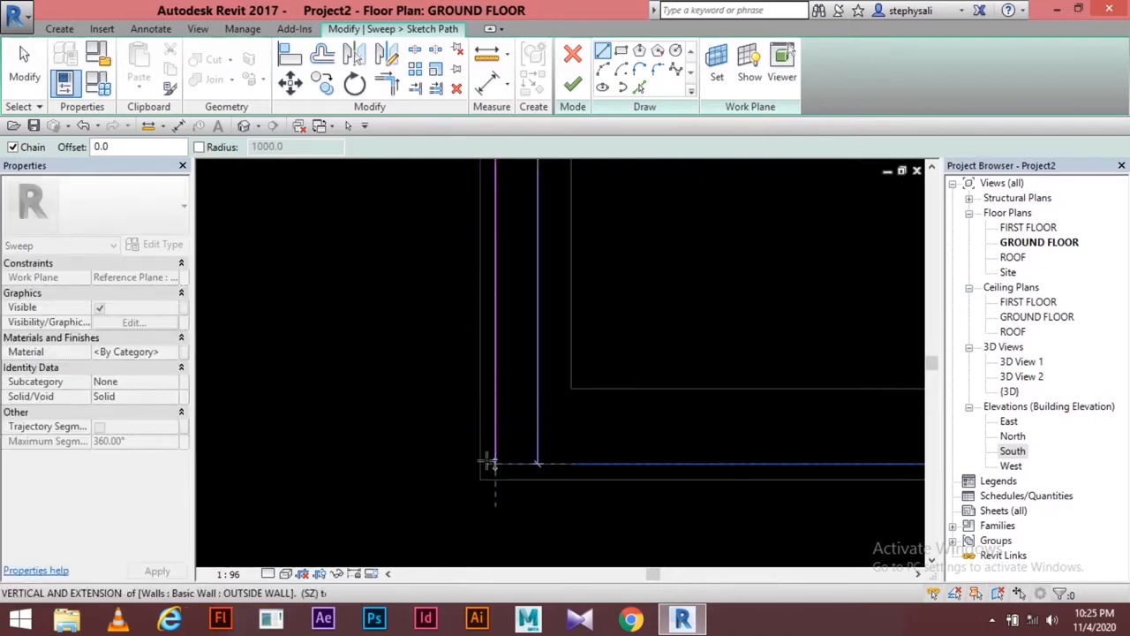
{"action": "left_click", "coordinate": [496, 464]}
Close the path loop along the south wall back to the southeast corner and finish the path sketch.
{"action": "scroll", "coordinate": [556, 465], "scroll_direction": "down", "scroll_amount": 6}
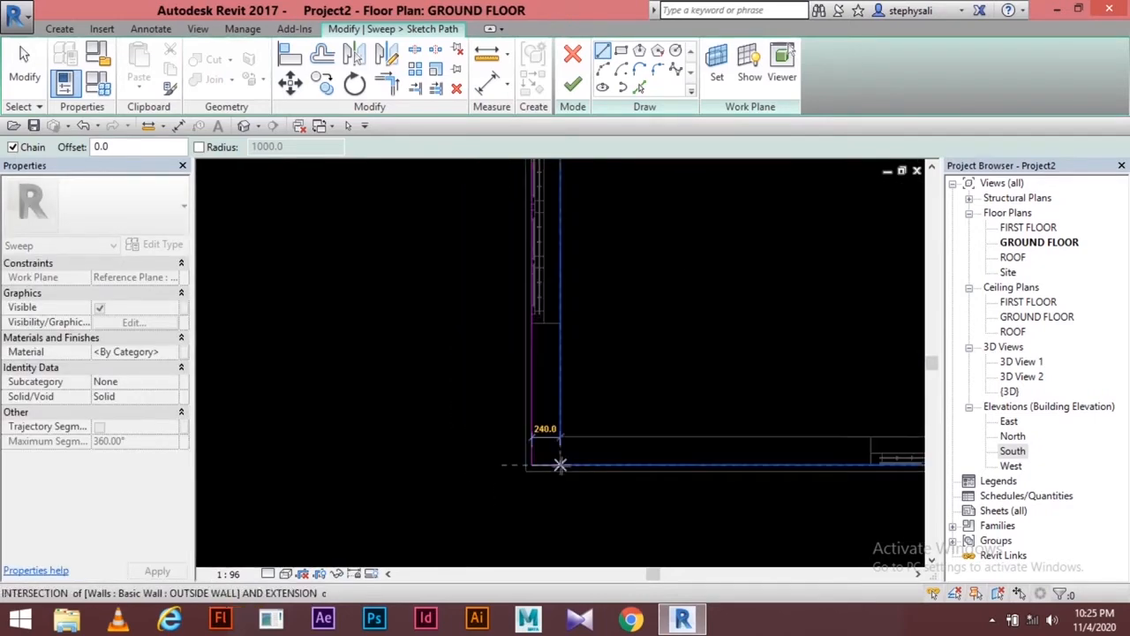
{"action": "middle_click_drag", "start_coordinate": [623, 475], "coordinate": [398, 445]}
{"action": "scroll", "coordinate": [813, 446], "scroll_direction": "up", "scroll_amount": 3}
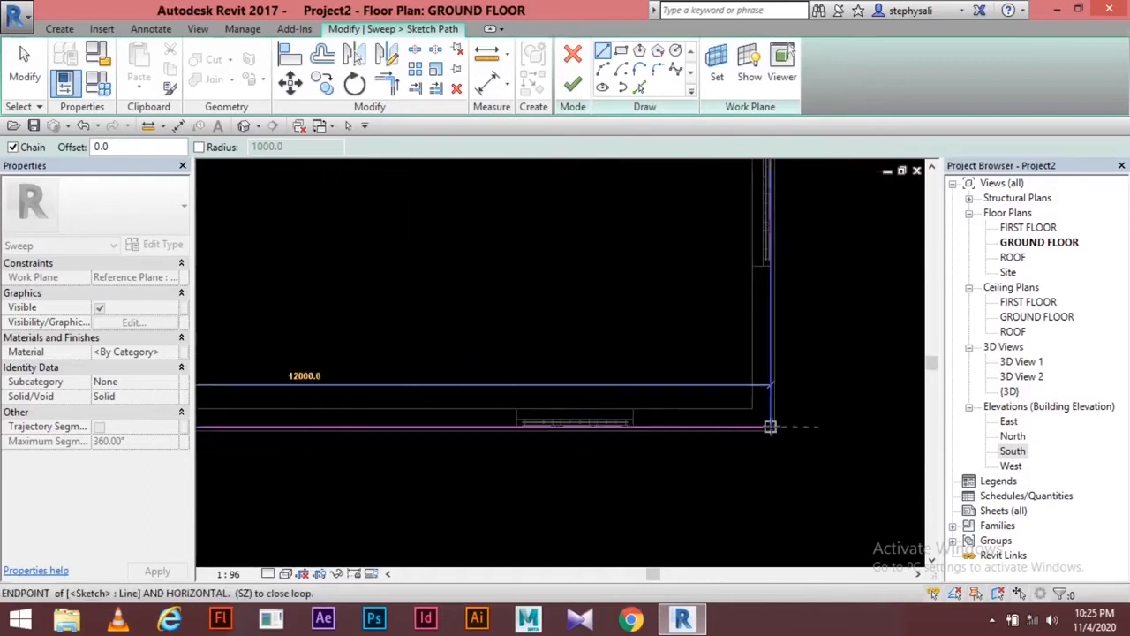
{"action": "scroll", "coordinate": [834, 422], "scroll_direction": "up", "scroll_amount": 2}
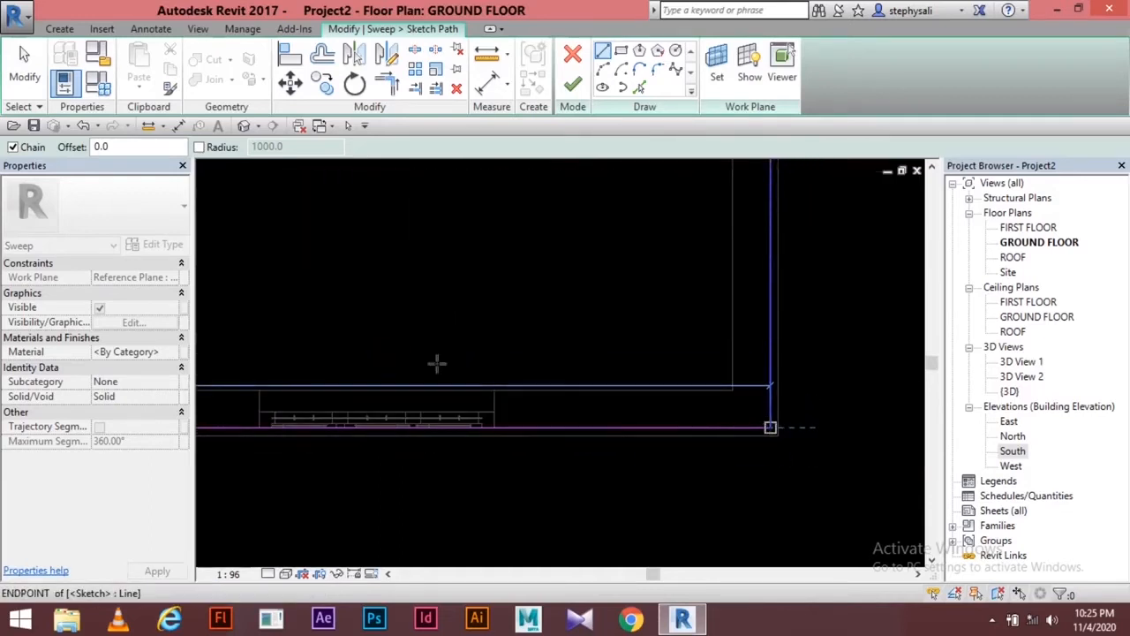
{"action": "scroll", "coordinate": [450, 270], "scroll_direction": "down", "scroll_amount": 1}
{"action": "middle_click_drag", "start_coordinate": [476, 292], "coordinate": [661, 361]}
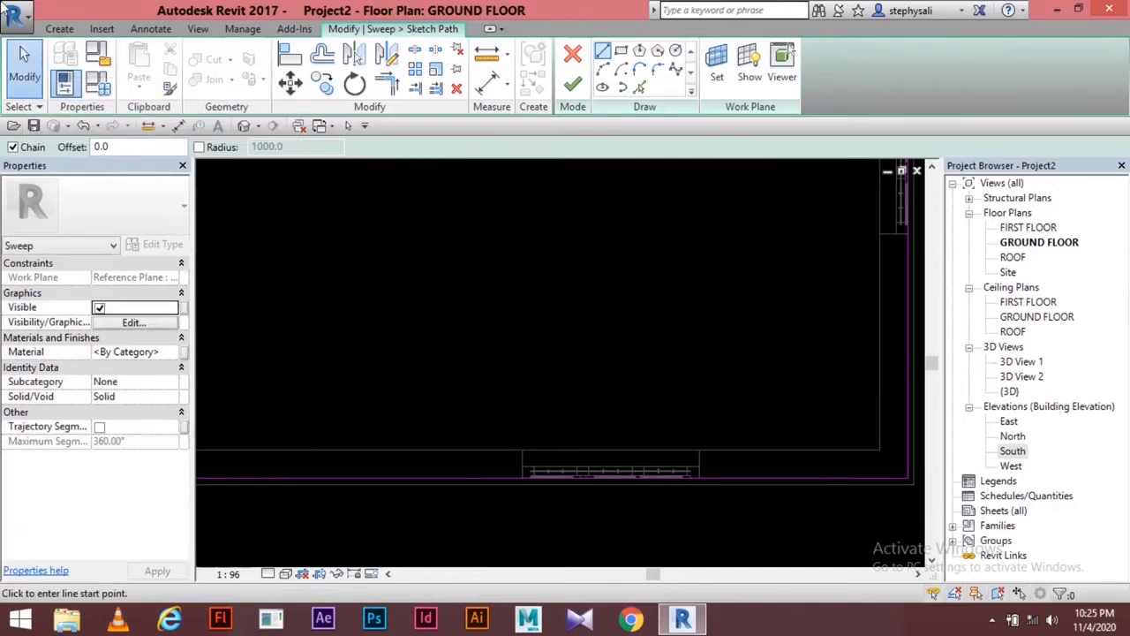
{"action": "scroll", "coordinate": [439, 316], "scroll_direction": "down", "scroll_amount": 10}
{"action": "middle_click_drag", "start_coordinate": [485, 351], "coordinate": [594, 437]}
{"action": "scroll", "coordinate": [509, 340], "scroll_direction": "down", "scroll_amount": 1}
{"action": "scroll", "coordinate": [513, 344], "scroll_direction": "down", "scroll_amount": 1}
{"action": "middle_click_drag", "start_coordinate": [519, 355], "coordinate": [493, 417]}
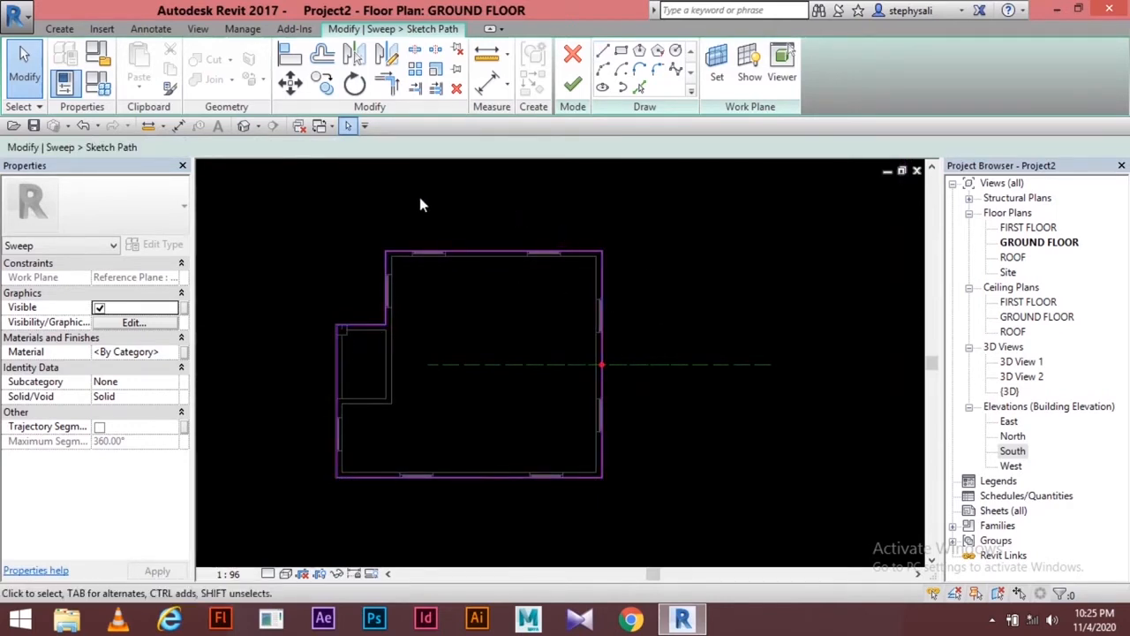
{"action": "left_click", "coordinate": [574, 85]}
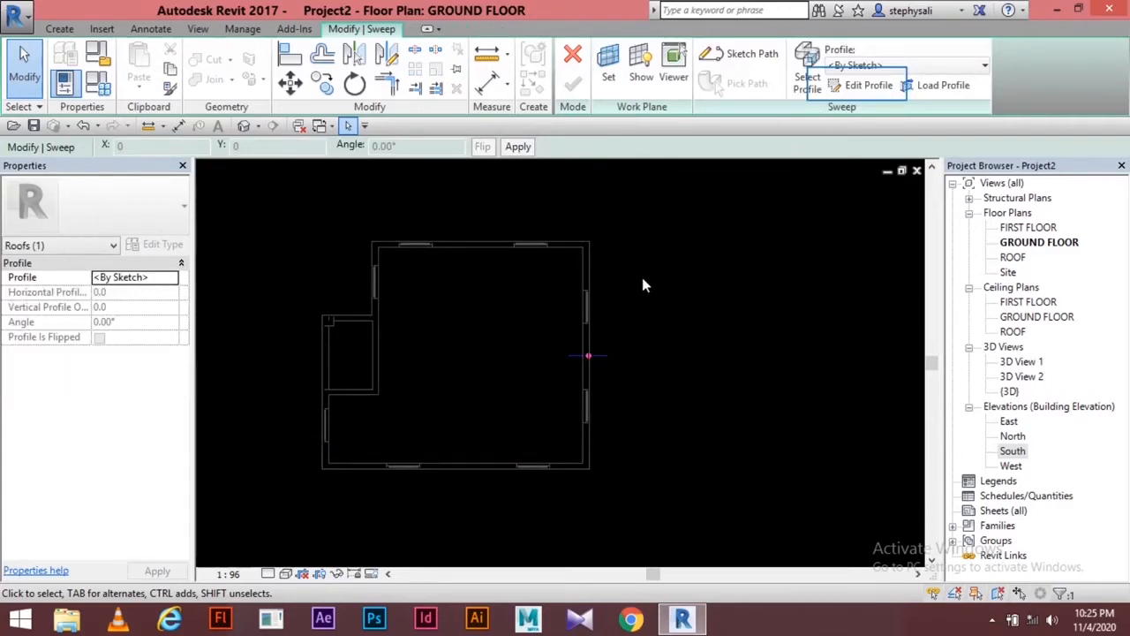
Start editing the sweep's profile sketch in the South elevation view.
{"action": "left_click", "coordinate": [857, 84]}
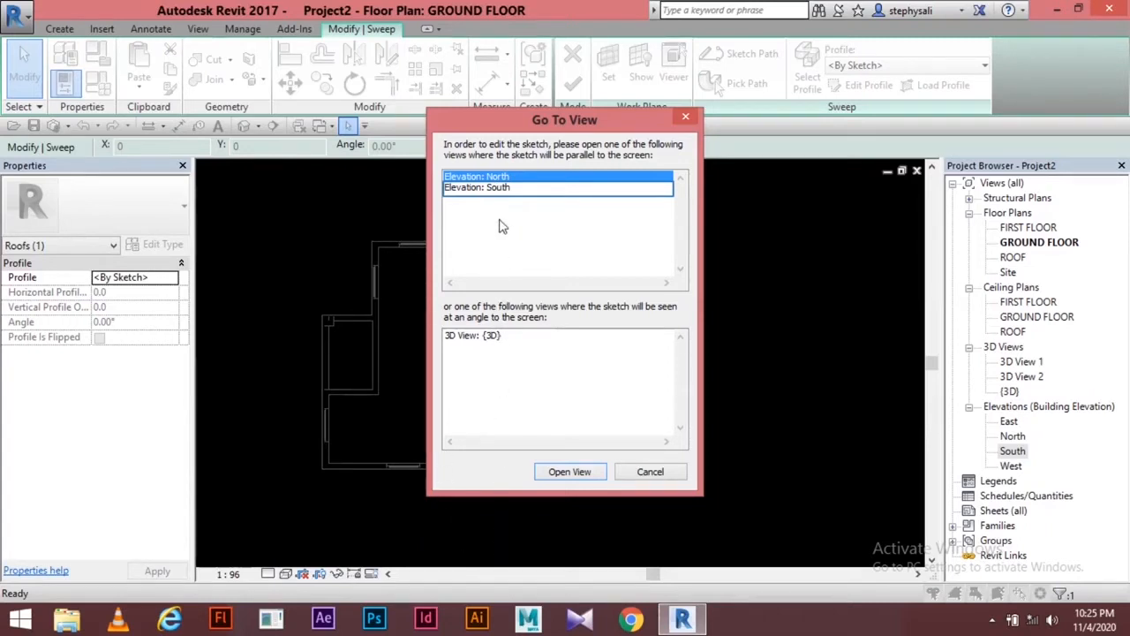
{"action": "left_click", "coordinate": [501, 189]}
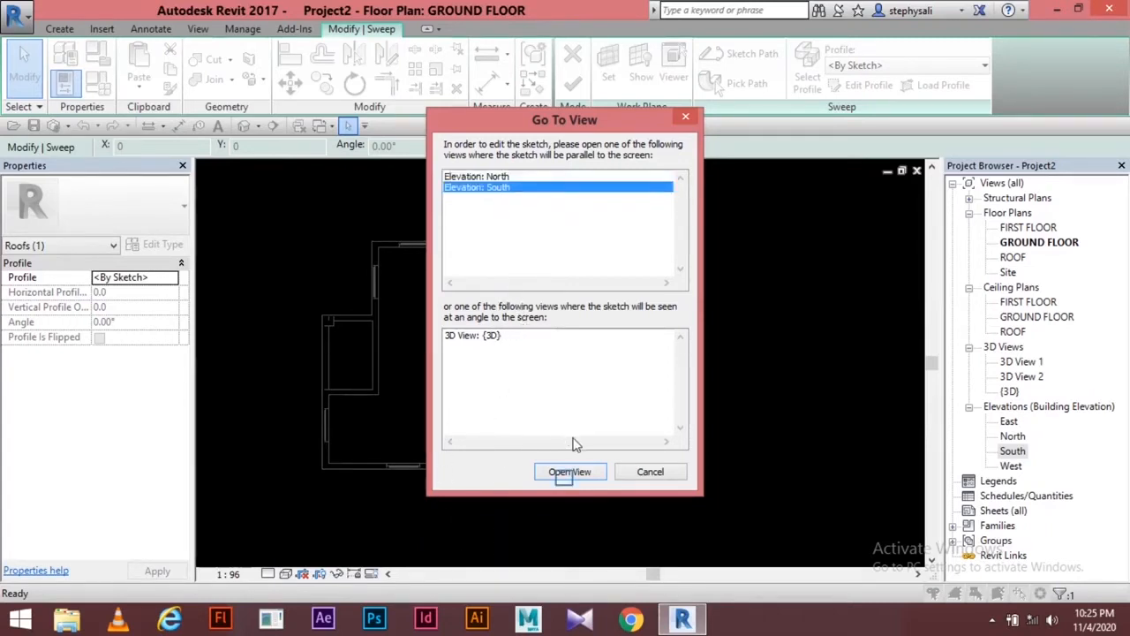
{"action": "left_click", "coordinate": [569, 475]}
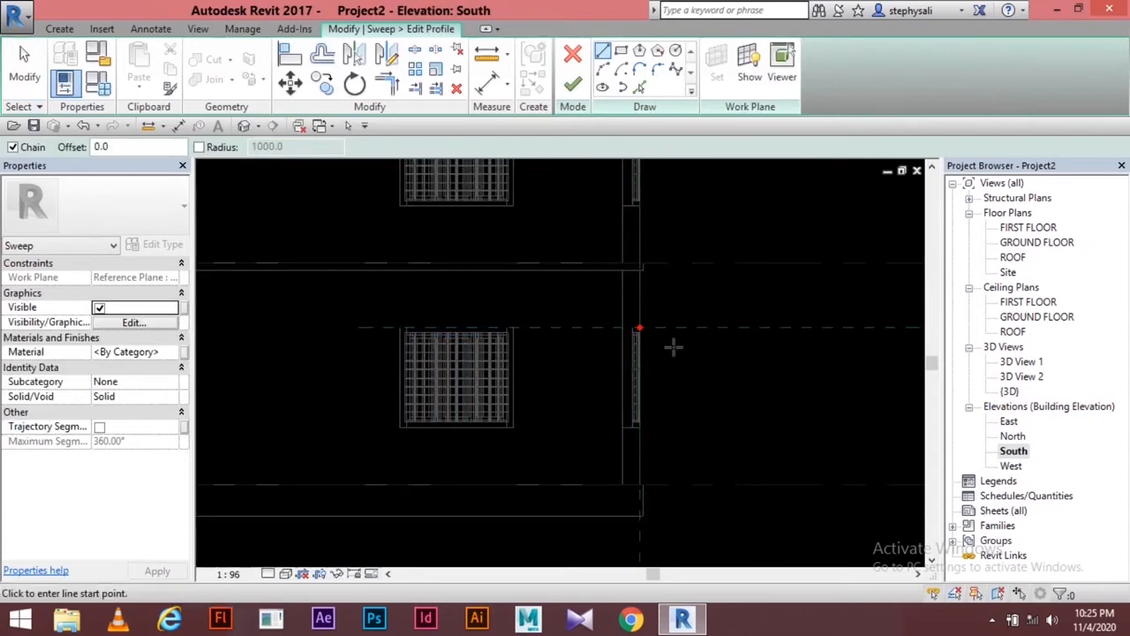
Draw a 450 mm horizontal profile line outward from the path's reference point along the sunshade plane.
{"action": "scroll", "coordinate": [668, 338], "scroll_direction": "up", "scroll_amount": 2}
{"action": "scroll", "coordinate": [622, 318], "scroll_direction": "up", "scroll_amount": 2}
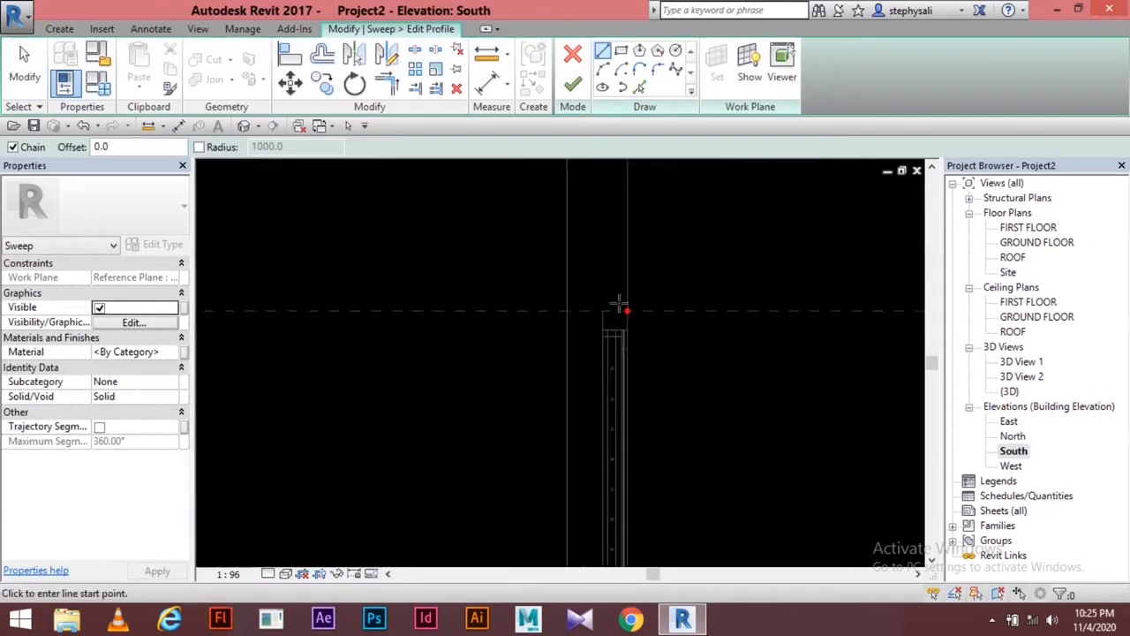
{"action": "left_click", "coordinate": [627, 311]}
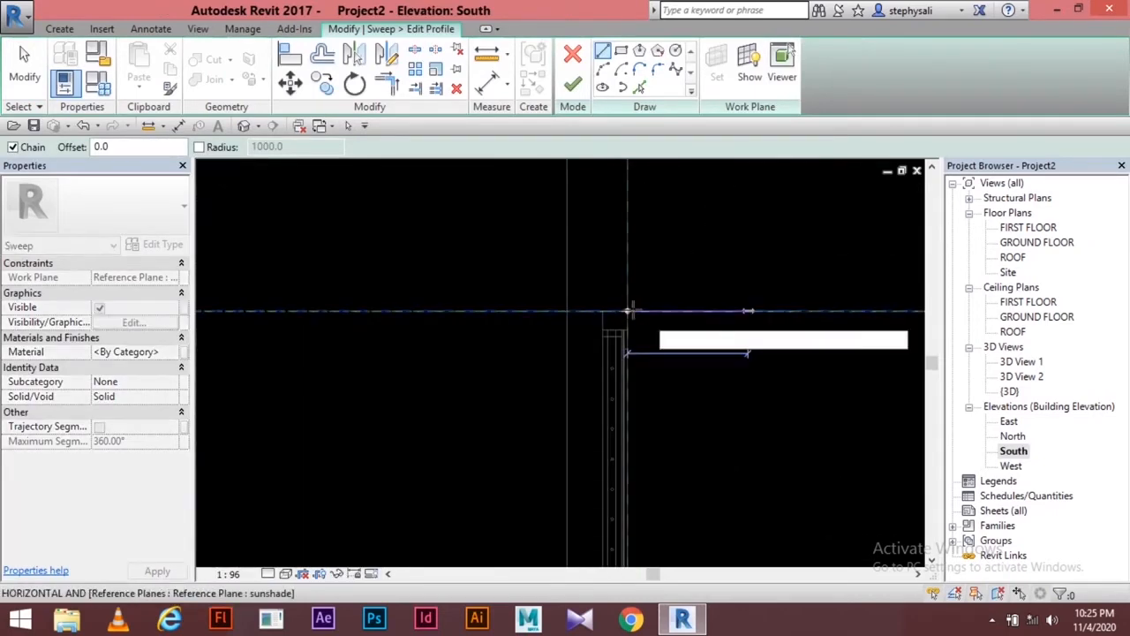
{"action": "type", "text": "4"}
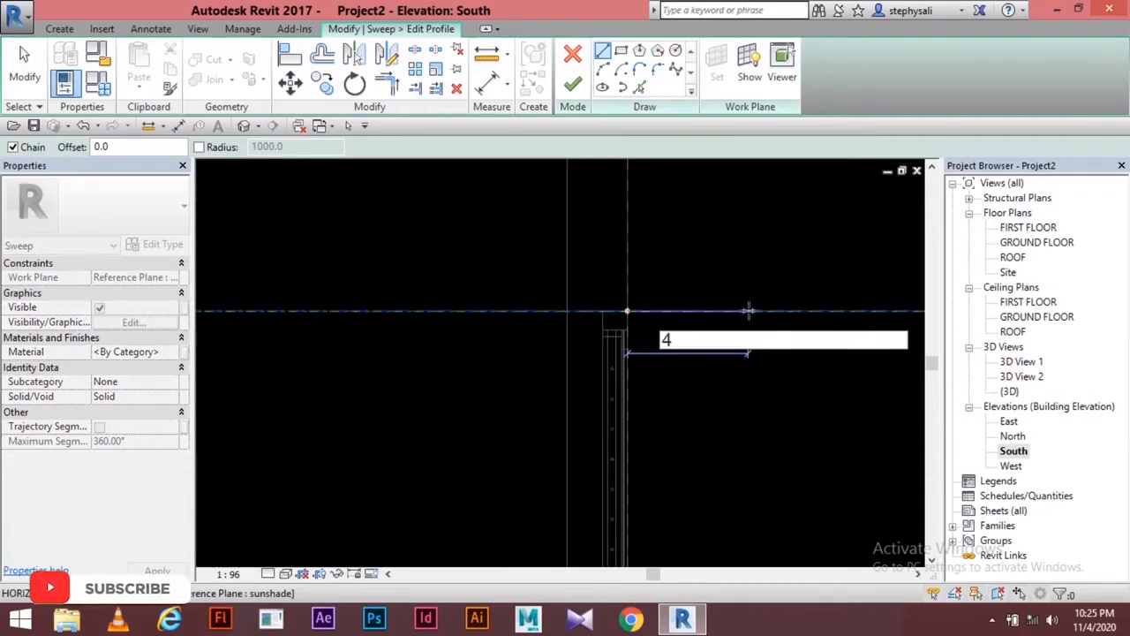
{"action": "type", "text": "50"}
{"action": "key", "text": "Return"}
Draw two stair-like profile steps, each 50 mm up and 50 mm outward, from the end of the 450 mm line.
{"action": "scroll", "coordinate": [763, 310], "scroll_direction": "down", "scroll_amount": 3}
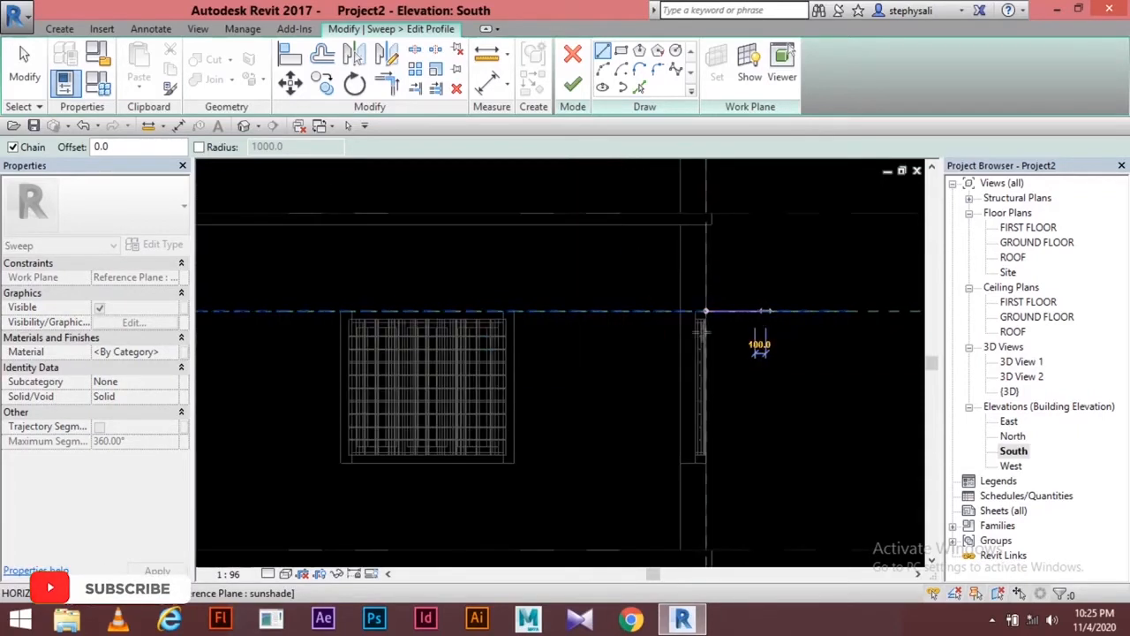
{"action": "middle_click_drag", "start_coordinate": [764, 311], "coordinate": [563, 374]}
{"action": "scroll", "coordinate": [570, 349], "scroll_direction": "up", "scroll_amount": 4}
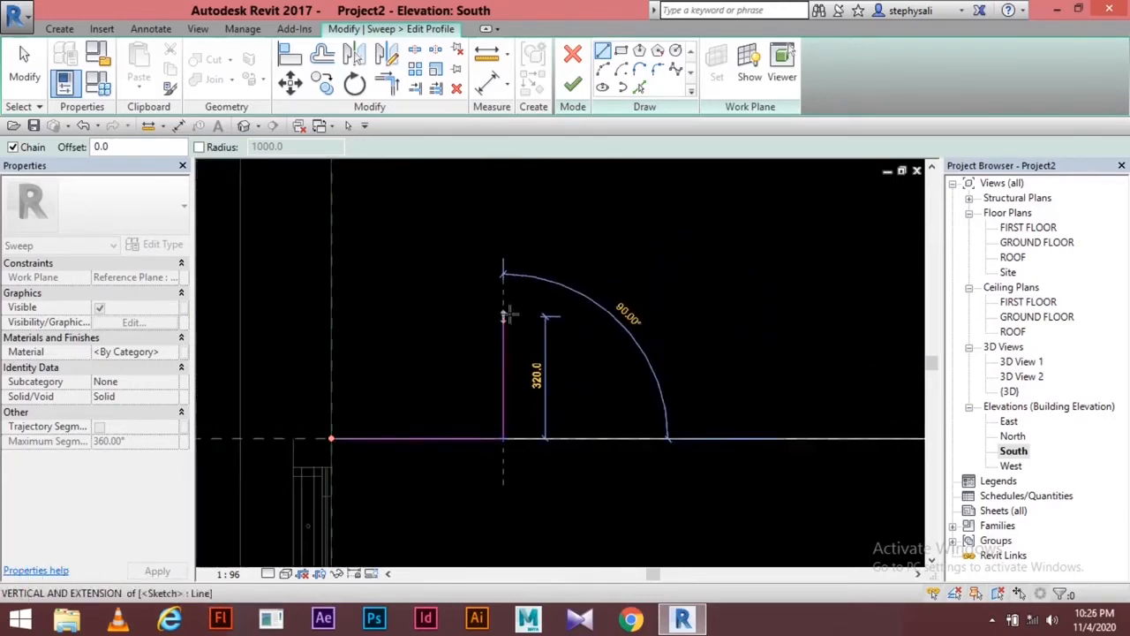
{"action": "type", "text": "50"}
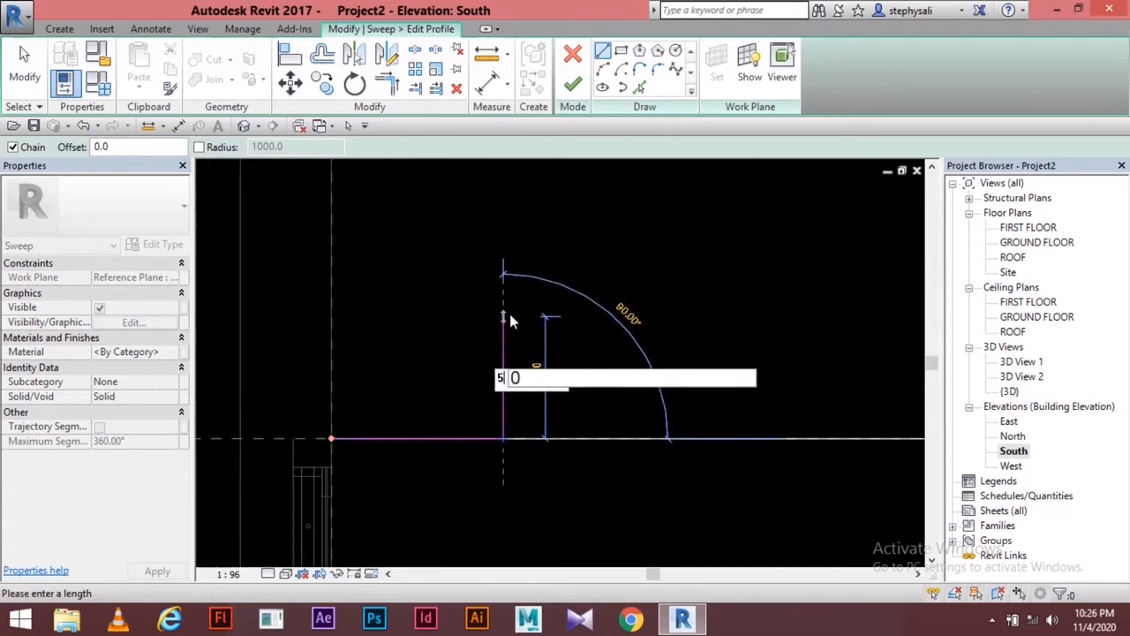
{"action": "key", "text": "Return"}
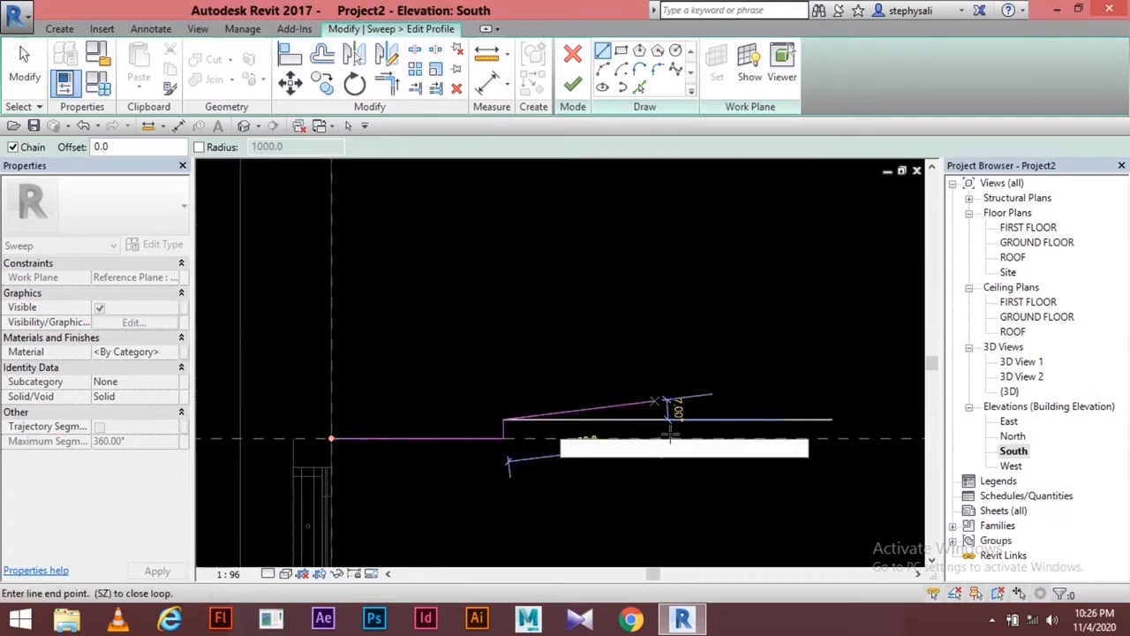
{"action": "type", "text": "50"}
{"action": "key", "text": "Return"}
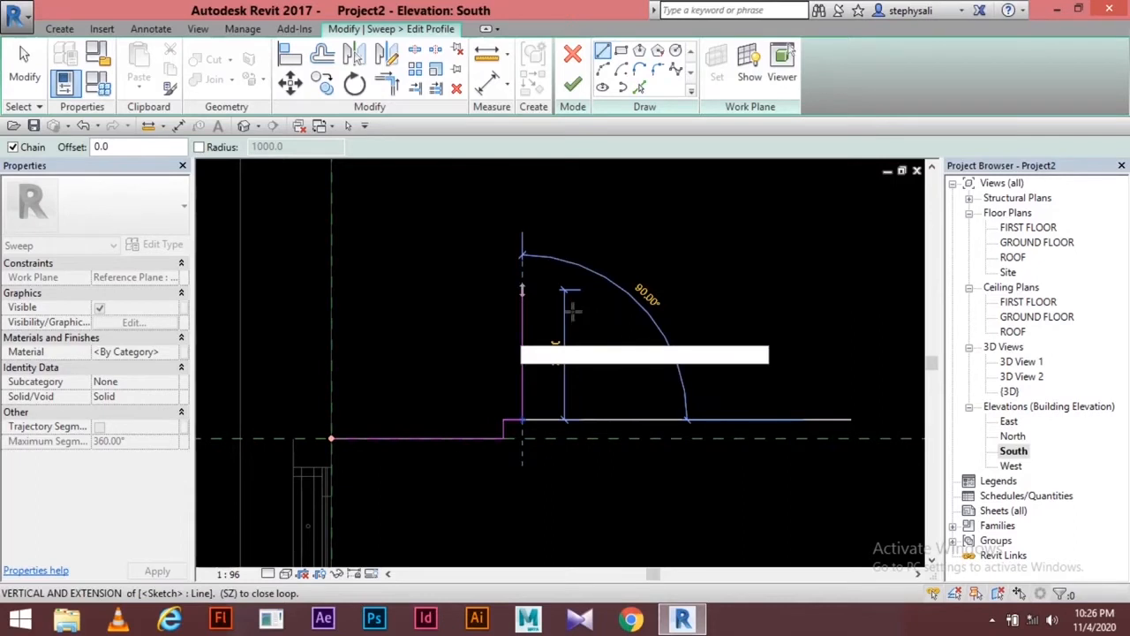
{"action": "type", "text": "50"}
{"action": "key", "text": "Return"}
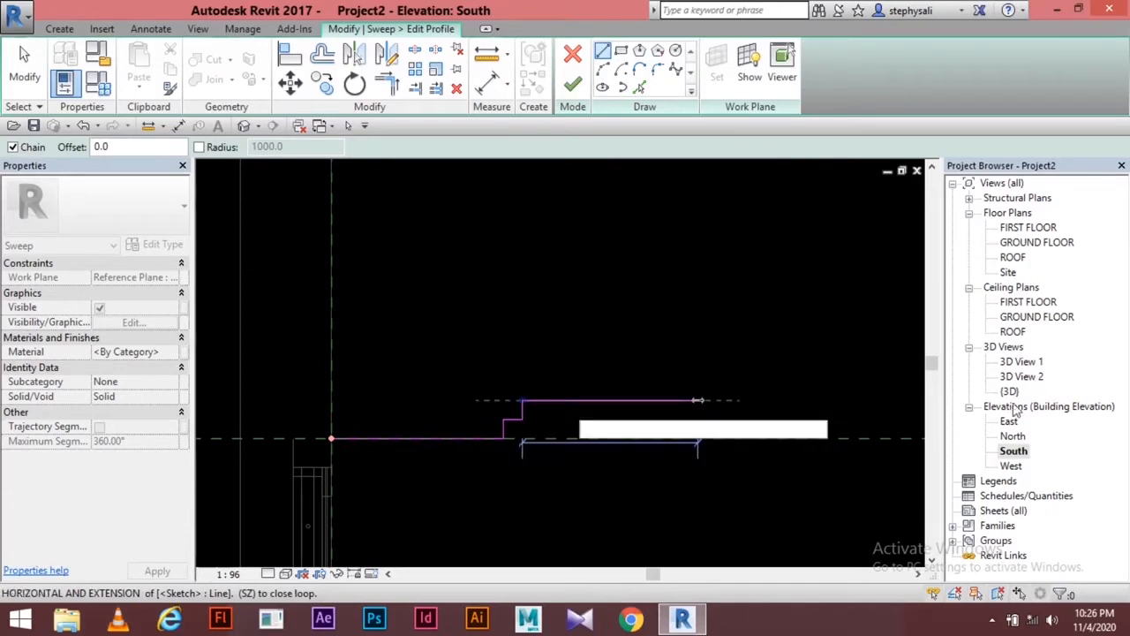
{"action": "type", "text": "50"}
{"action": "key", "text": "Return"}
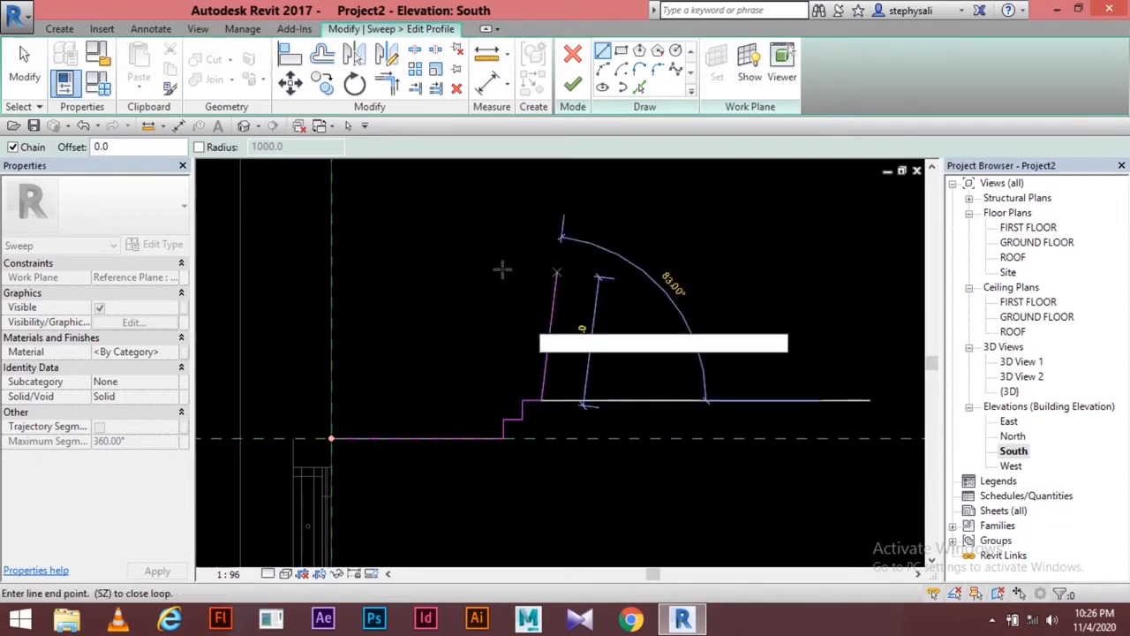
Continue the stepped profile with a 100 mm vertical line and a 50 mm horizontal line outward.
{"action": "type", "text": "100"}
{"action": "key", "text": "Return"}
{"action": "type", "text": "5"}
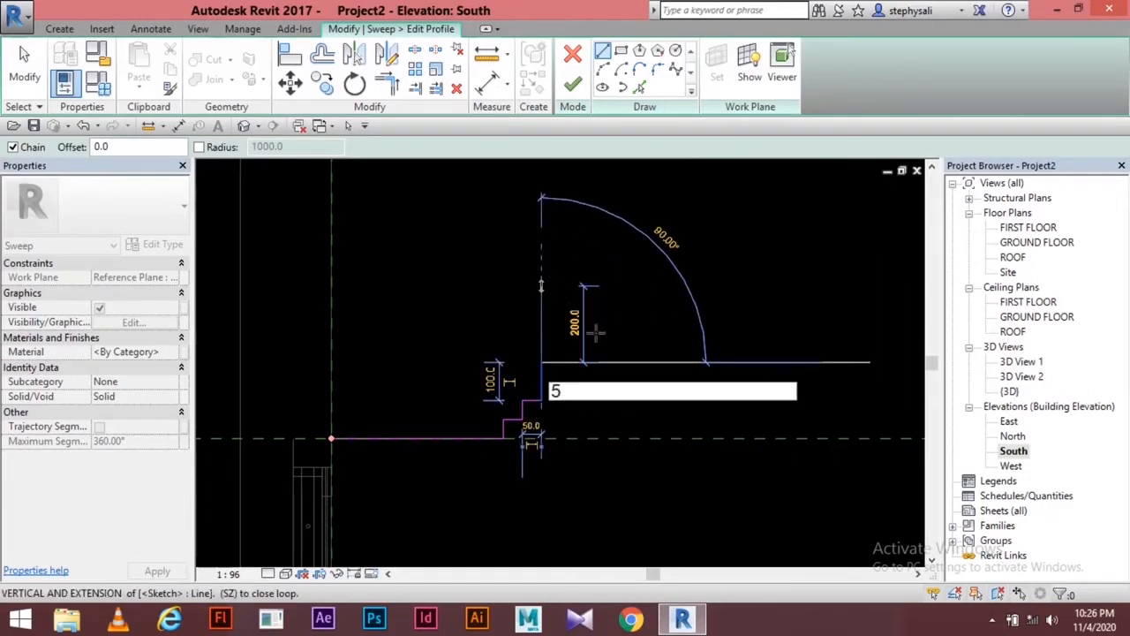
{"action": "type", "text": "0"}
{"action": "key", "text": "Return"}
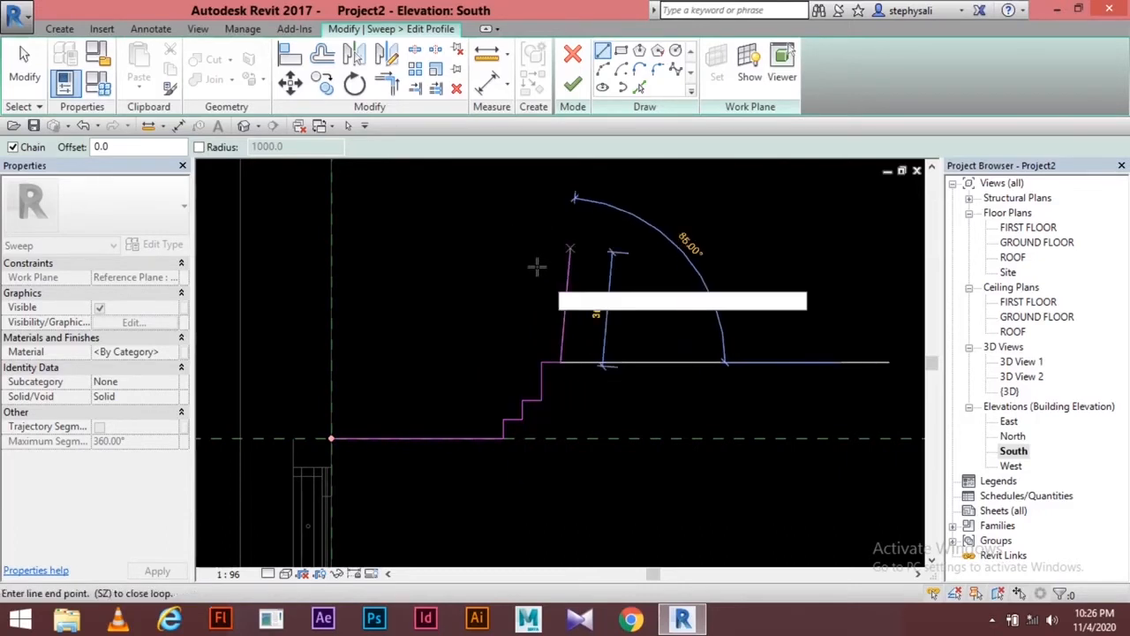
Add another step 50 mm up and 50 mm out, capped by a 50 mm riser and a 100 mm line back toward the wall.
{"action": "type", "text": "50"}
{"action": "key", "text": "Return"}
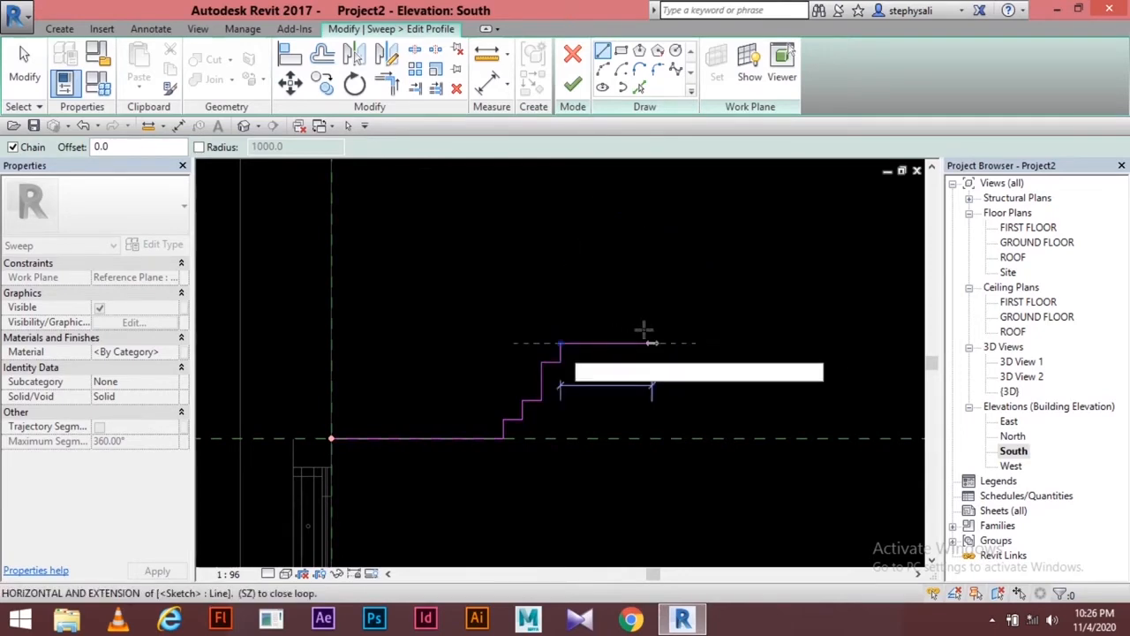
{"action": "type", "text": "50"}
{"action": "key", "text": "Return"}
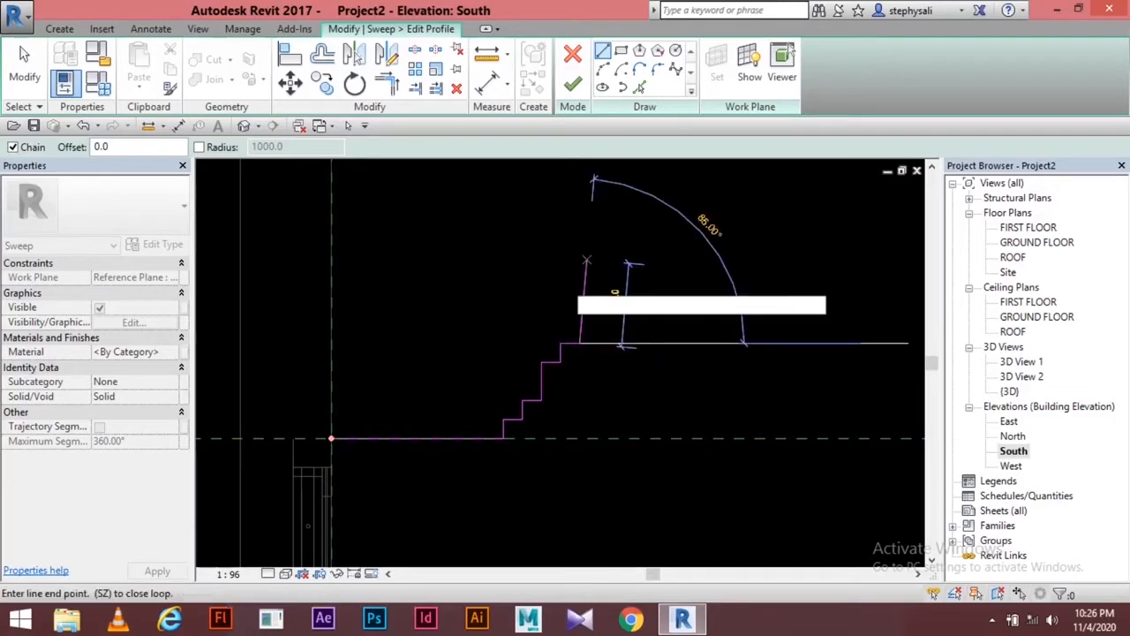
{"action": "type", "text": "50"}
{"action": "key", "text": "Return"}
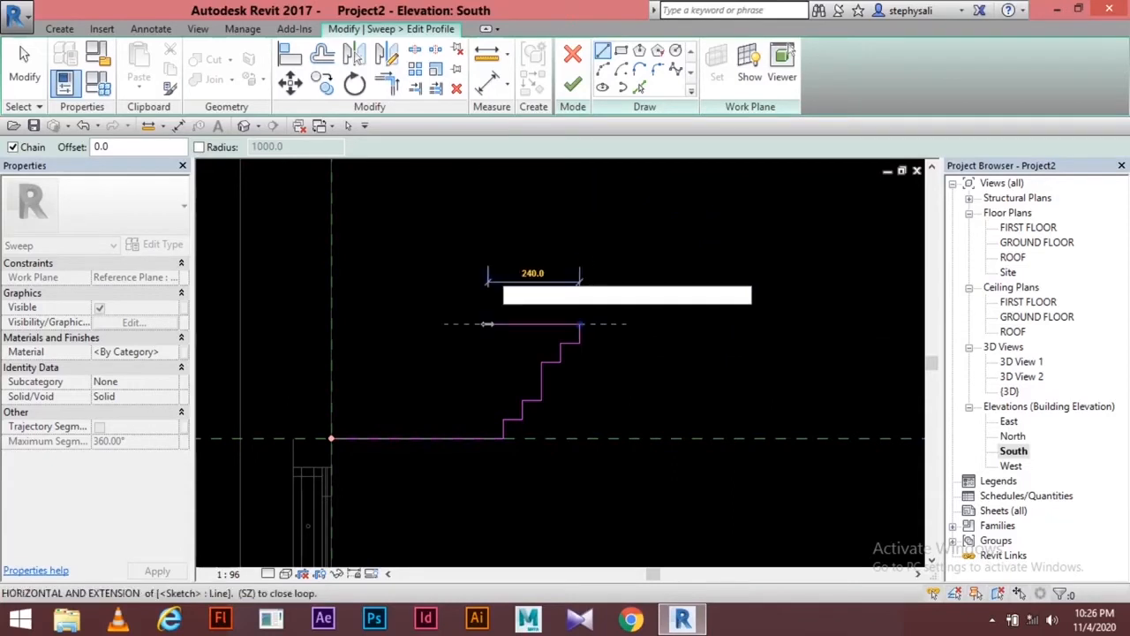
{"action": "type", "text": "100"}
{"action": "key", "text": "Return"}
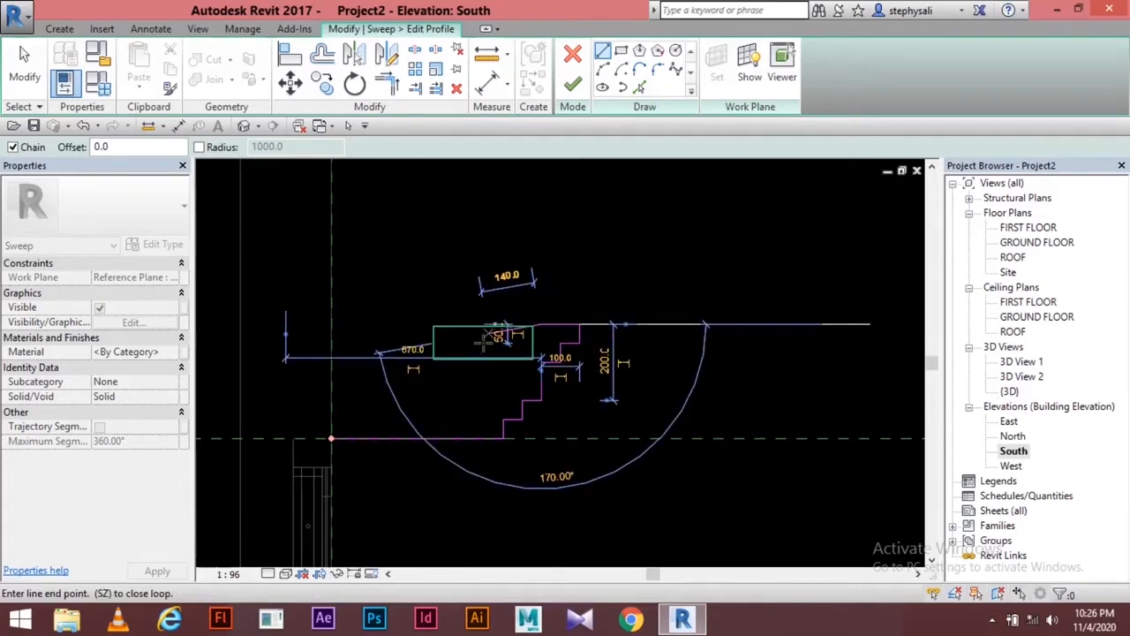
{"action": "key", "text": "d"}
{"action": "key", "text": "i"}
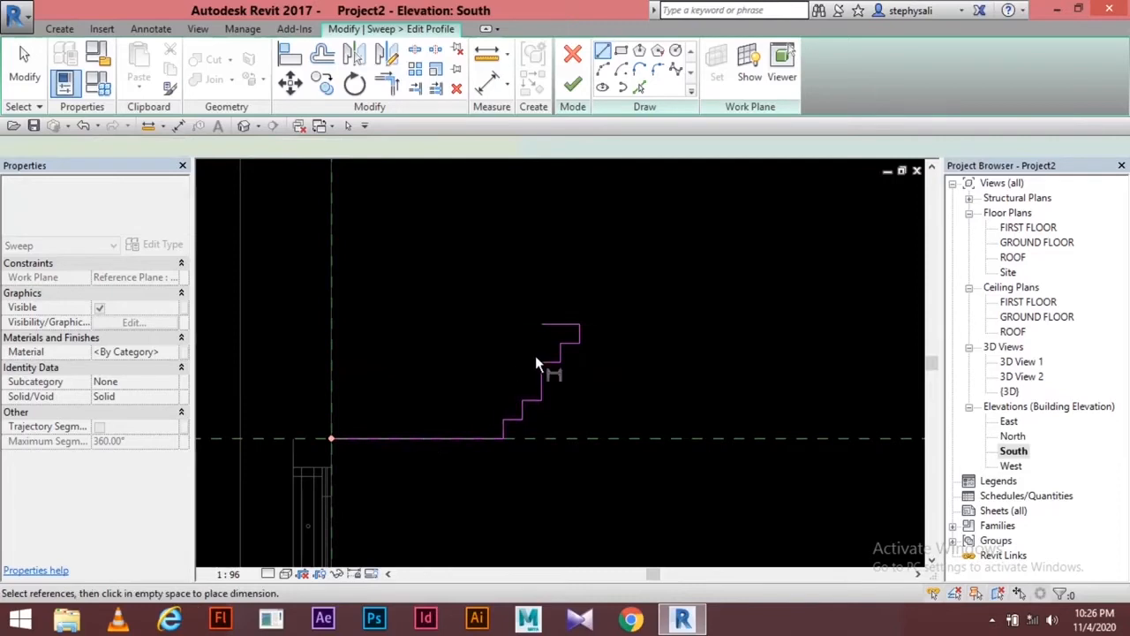
{"action": "scroll", "coordinate": [385, 434], "scroll_direction": "up", "scroll_amount": 2}
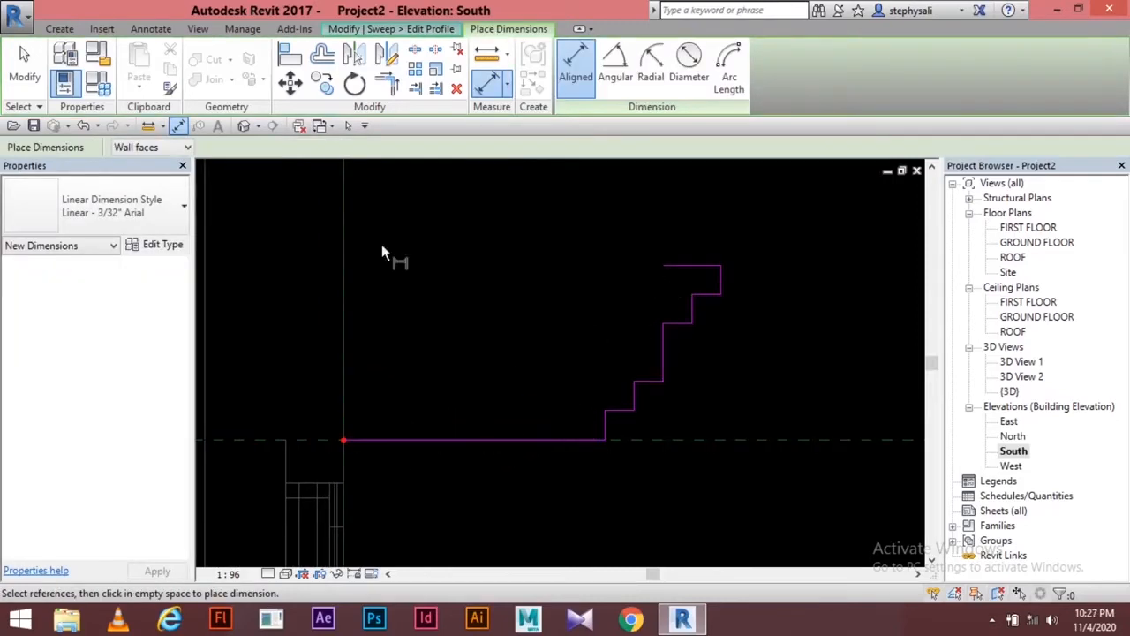
{"action": "left_click", "coordinate": [25, 66]}
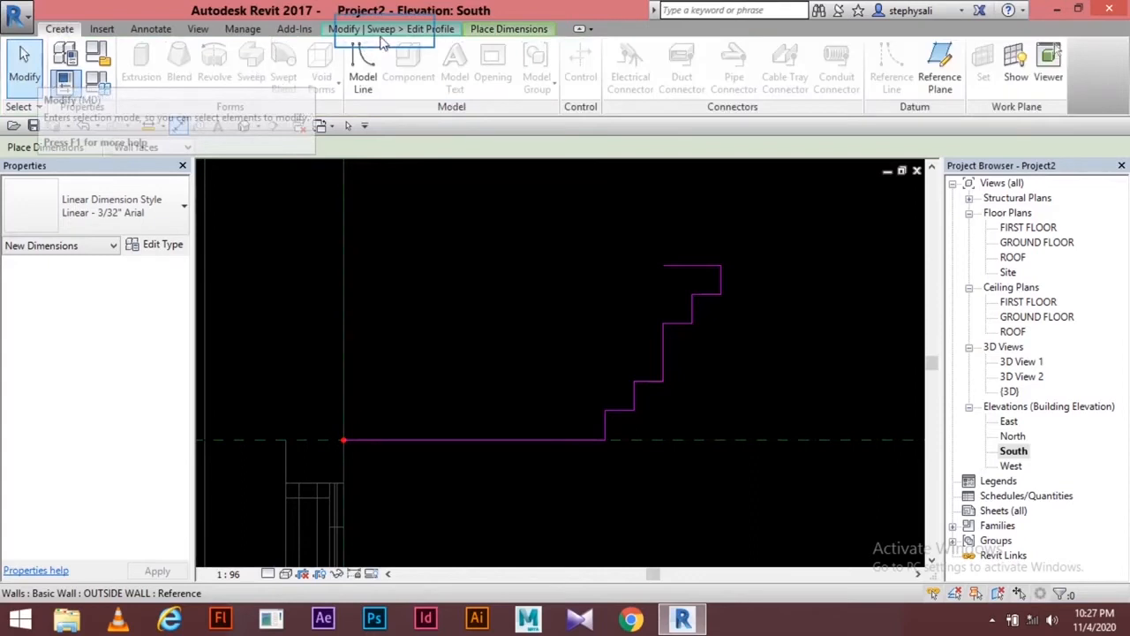
Draw a 50 mm line inward from the top of the first riser and a slanted line up to the open end of the top edge.
{"action": "left_click", "coordinate": [387, 29]}
{"action": "left_click", "coordinate": [602, 50]}
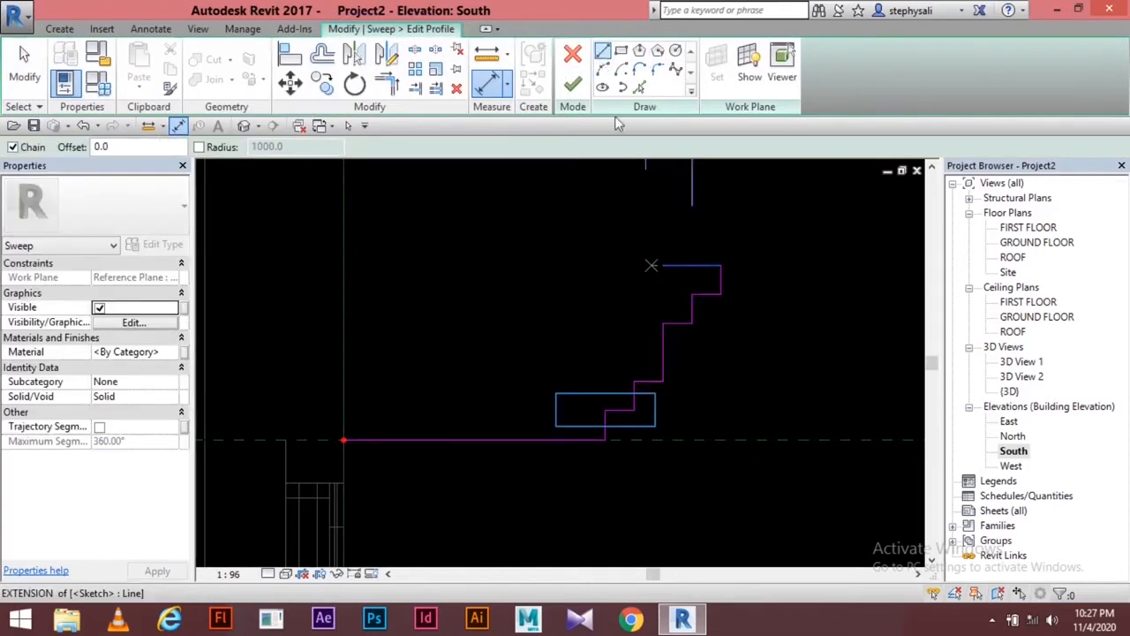
{"action": "left_click", "coordinate": [605, 408]}
{"action": "type", "text": "50"}
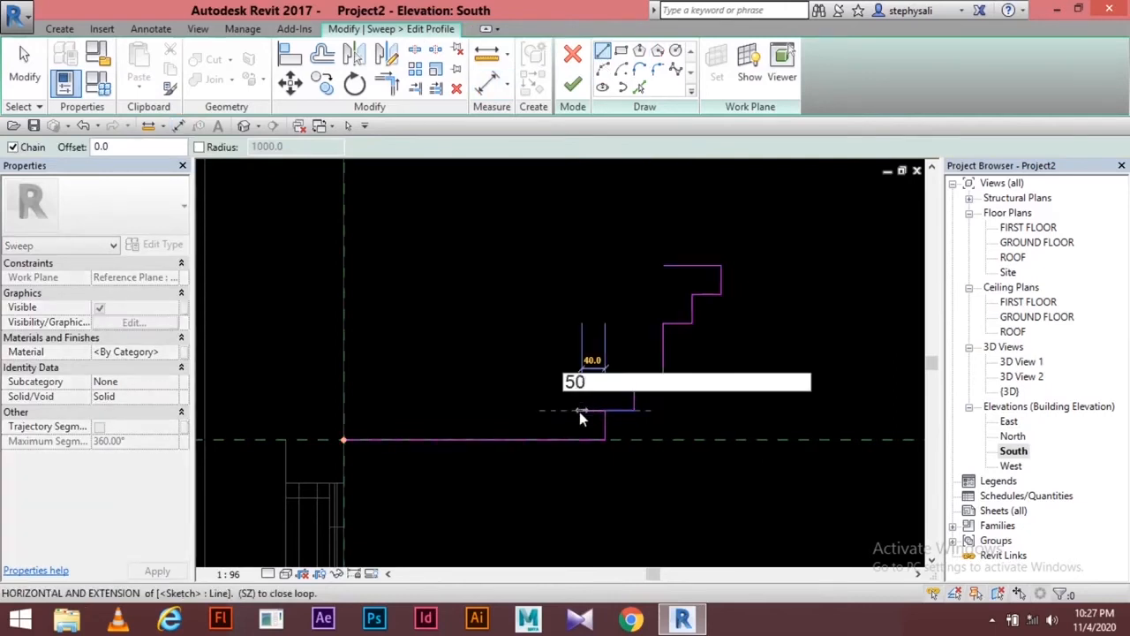
{"action": "key", "text": "Return"}
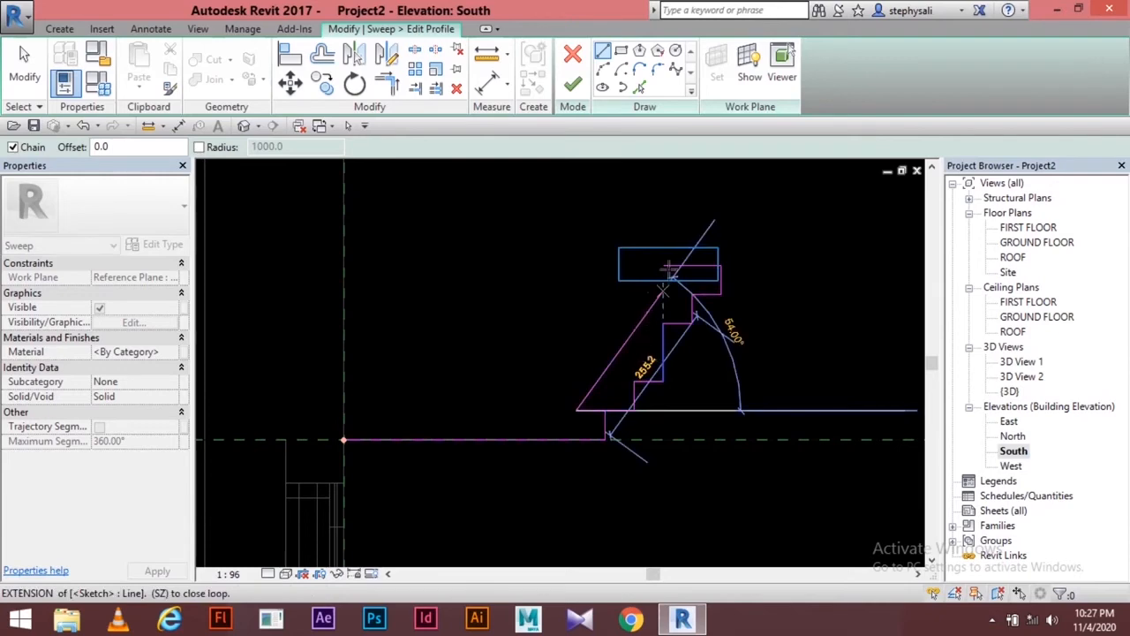
{"action": "left_click", "coordinate": [664, 267]}
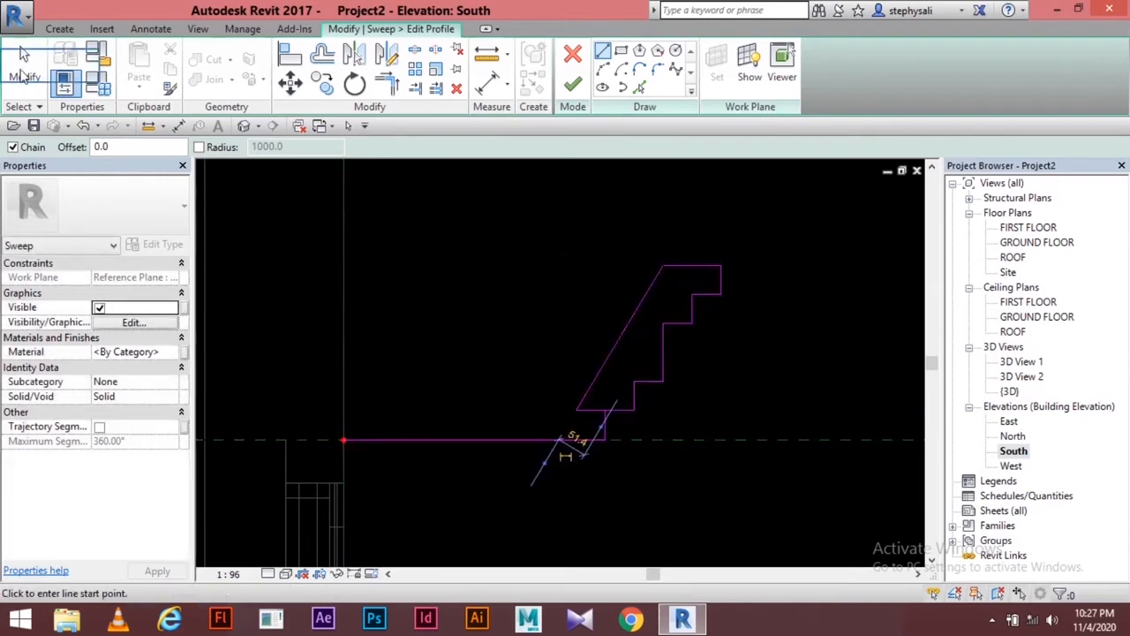
{"action": "left_click", "coordinate": [24, 60]}
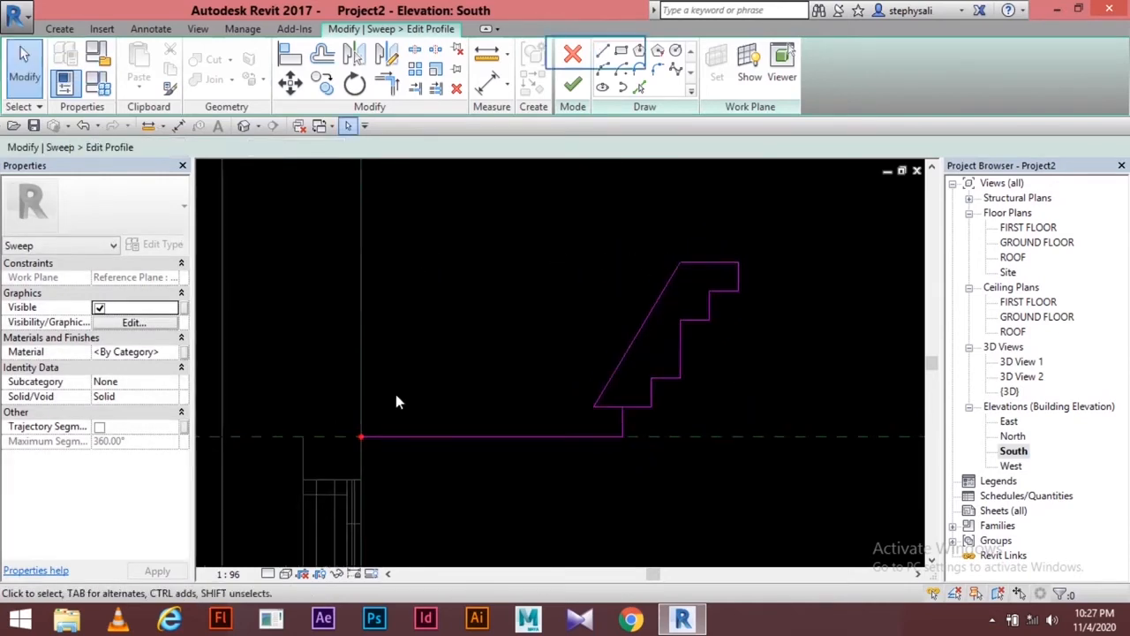
Close the profile from the slanted line's foot to the wall line and down to the path point, and delete the internal 50 mm segment.
{"action": "left_click", "coordinate": [602, 50]}
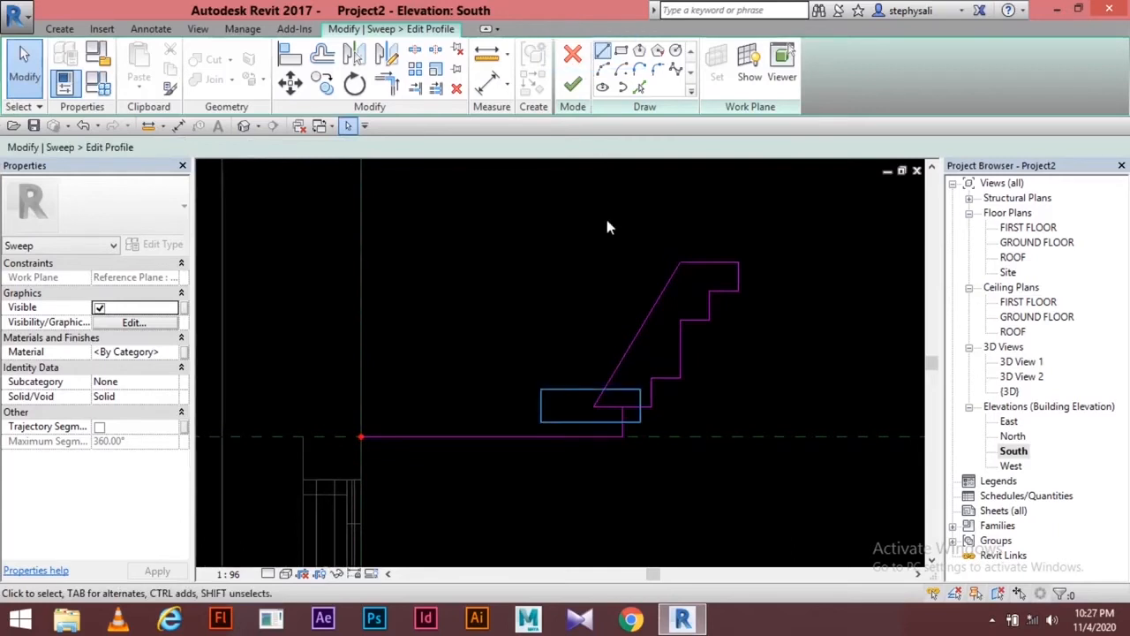
{"action": "left_click", "coordinate": [593, 406]}
{"action": "left_click", "coordinate": [361, 407]}
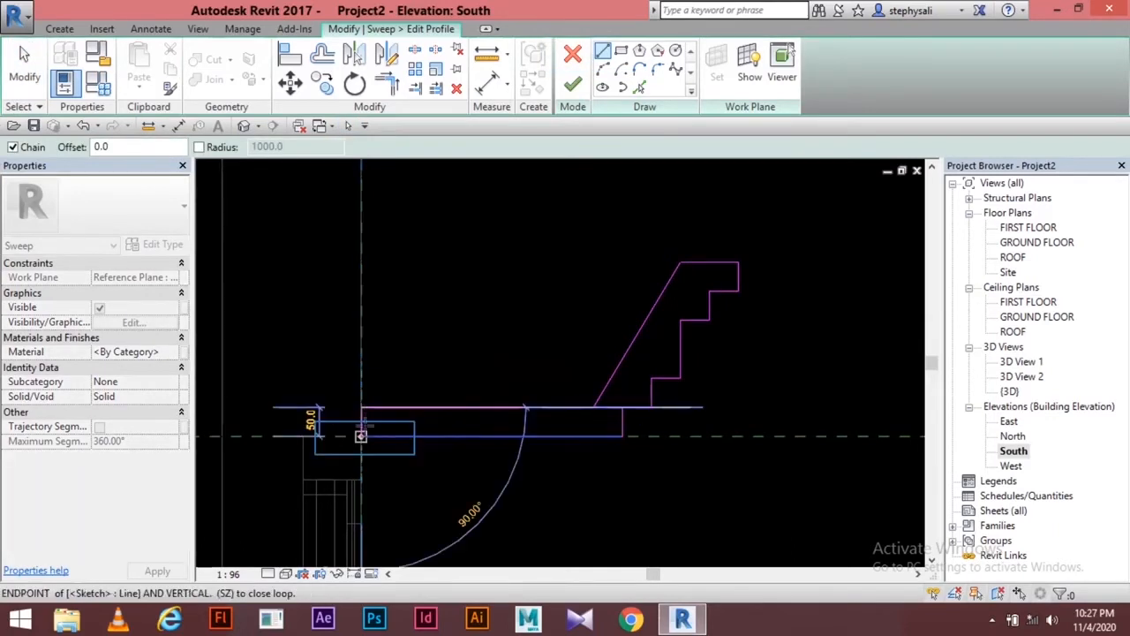
{"action": "left_click", "coordinate": [361, 437]}
{"action": "key", "text": "Escape"}
{"action": "key", "text": "Escape"}
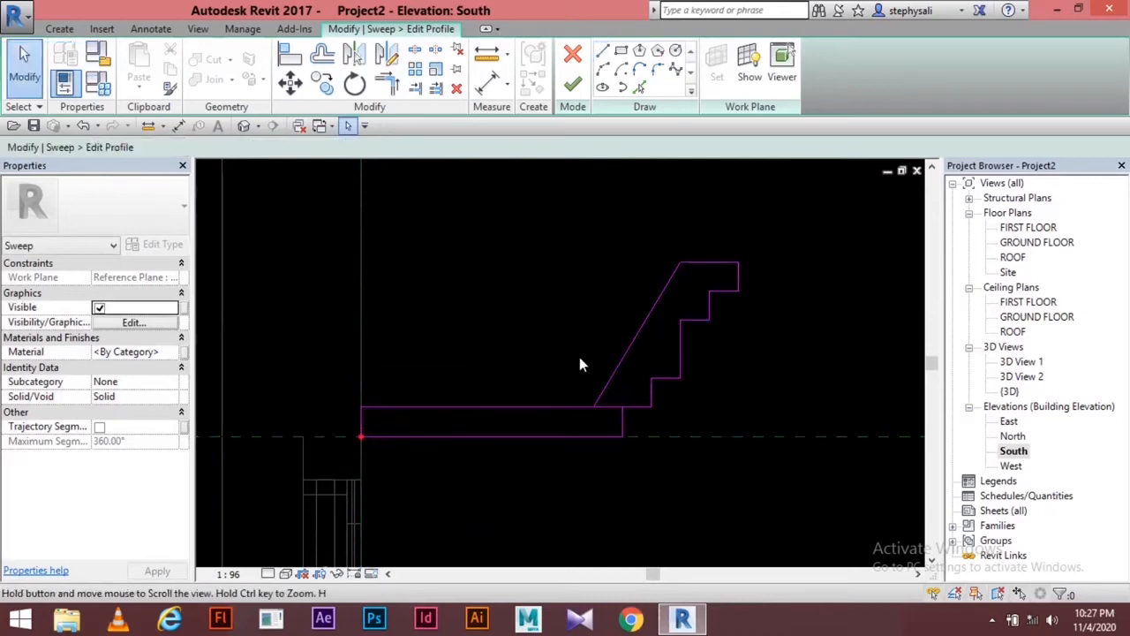
{"action": "scroll", "coordinate": [629, 415], "scroll_direction": "up", "scroll_amount": 2}
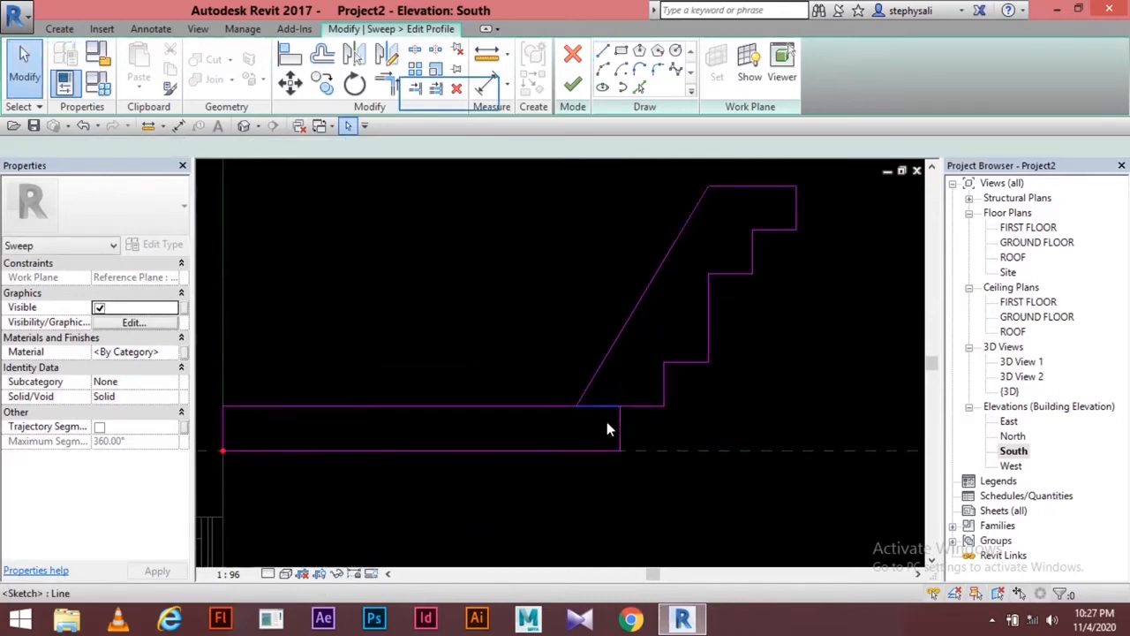
{"action": "left_click", "coordinate": [453, 94]}
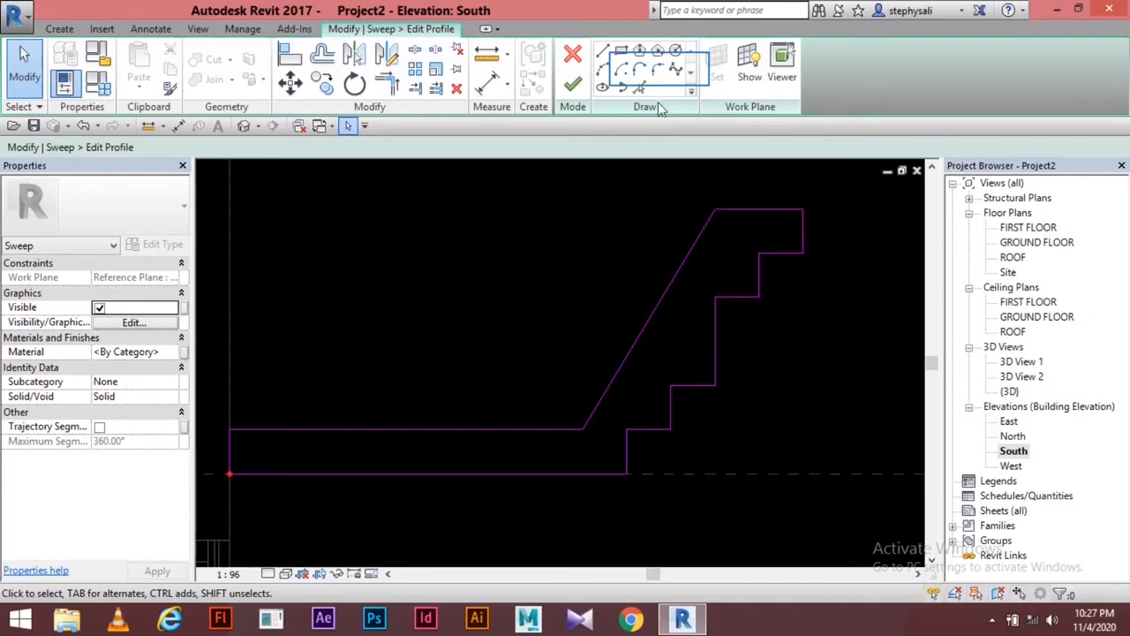
Round the inner corner above the 100 mm riser with a fillet arc of about 45 mm radius.
{"action": "left_click", "coordinate": [658, 70]}
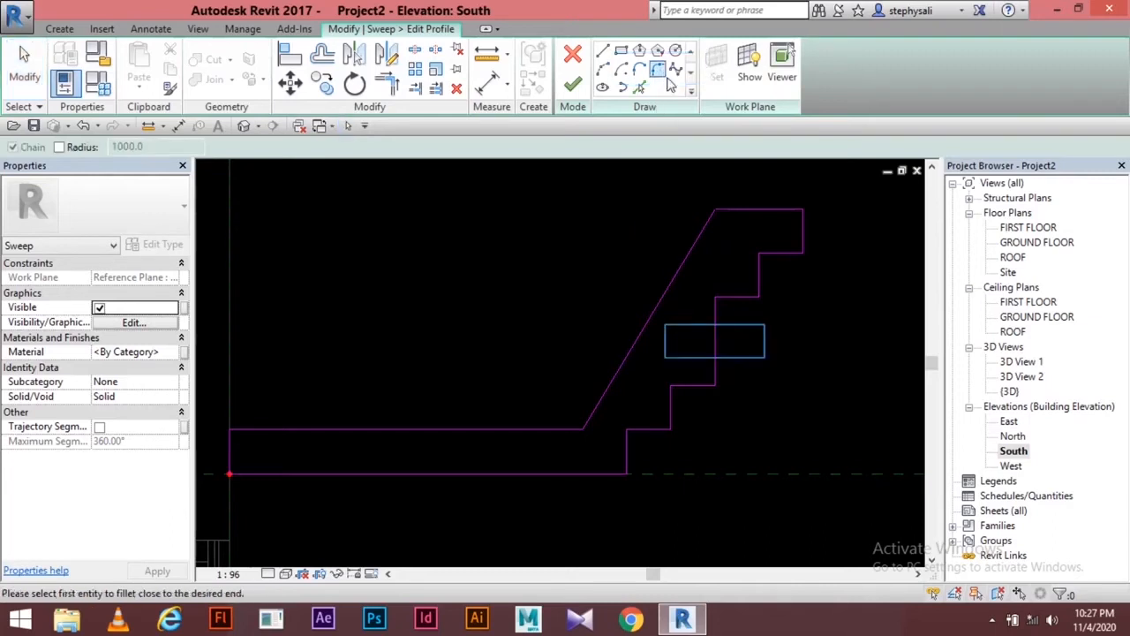
{"action": "left_click", "coordinate": [717, 339]}
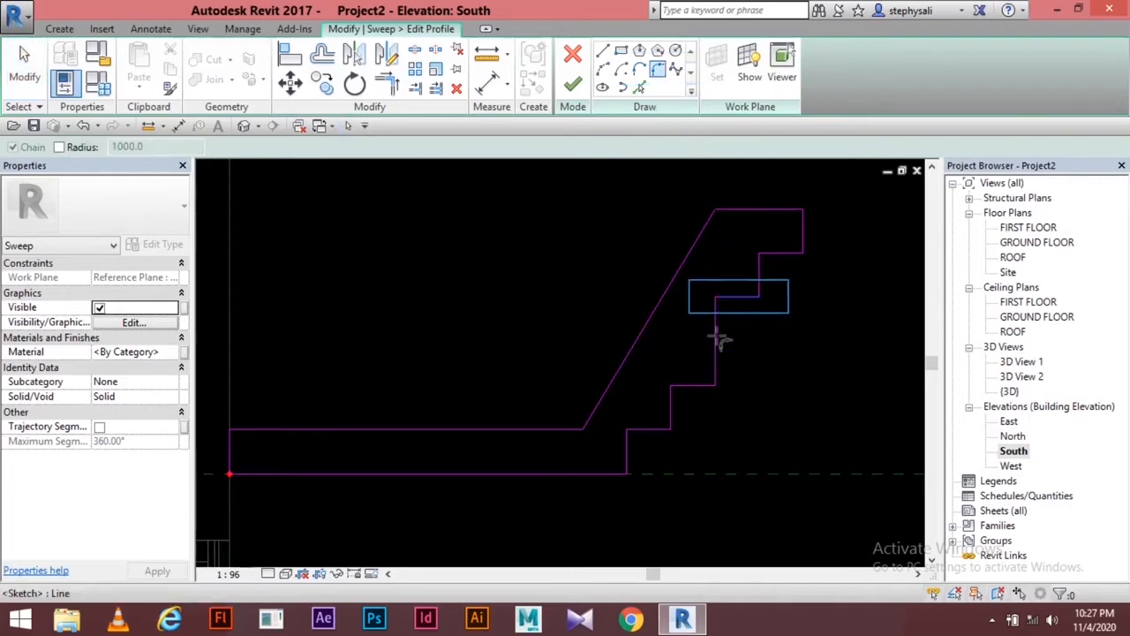
{"action": "left_click", "coordinate": [740, 297]}
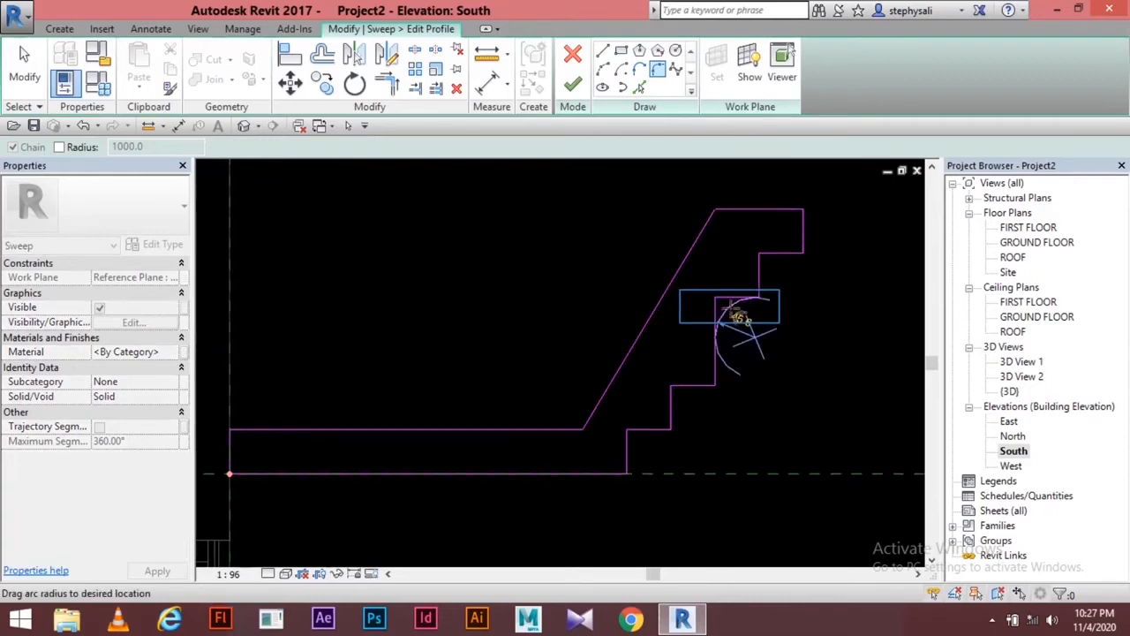
{"action": "left_click", "coordinate": [738, 318]}
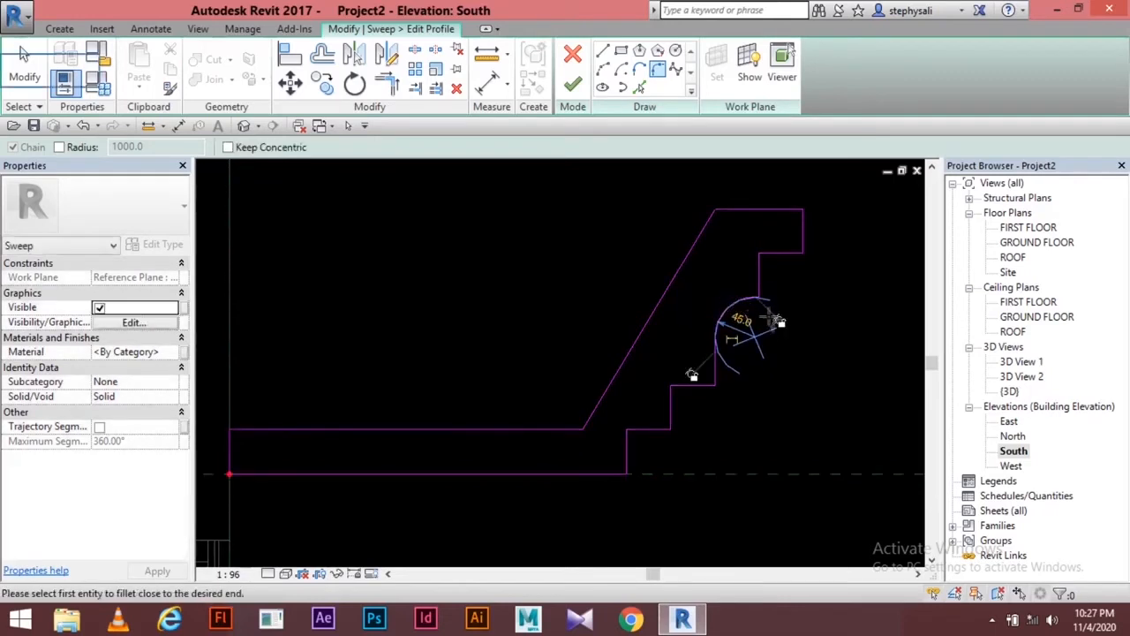
{"action": "key", "text": "Escape"}
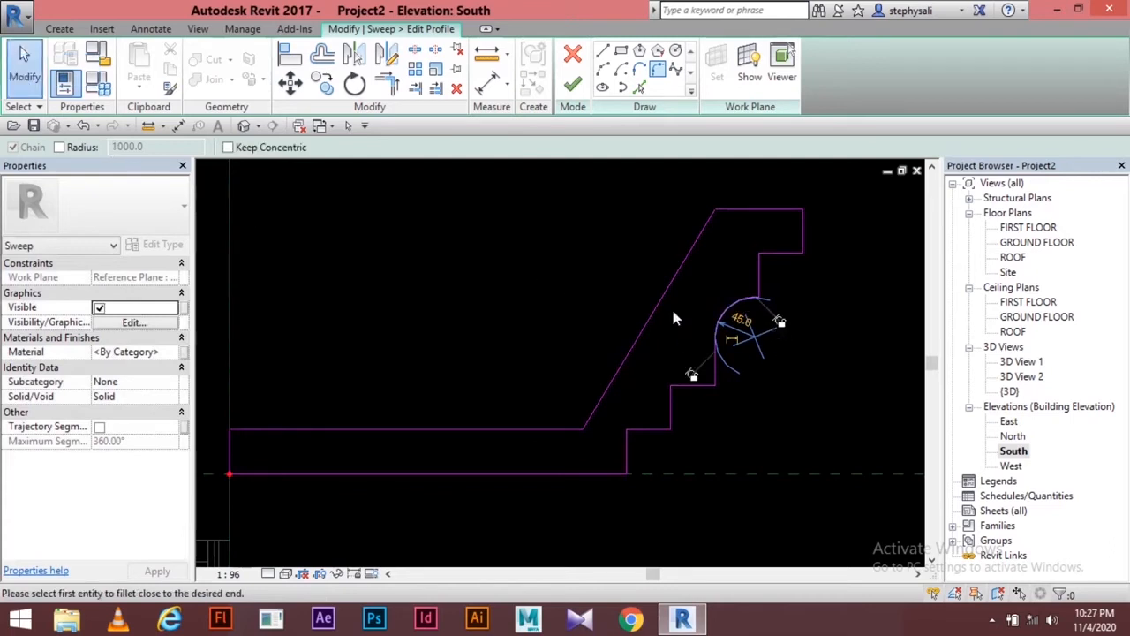
{"action": "key", "text": "Escape"}
Finish the profile sketch and the sweep to generate the sunshade along the path, and clear the selection.
{"action": "middle_click_drag", "start_coordinate": [766, 353], "coordinate": [735, 343]}
{"action": "scroll", "coordinate": [681, 307], "scroll_direction": "down", "scroll_amount": 1}
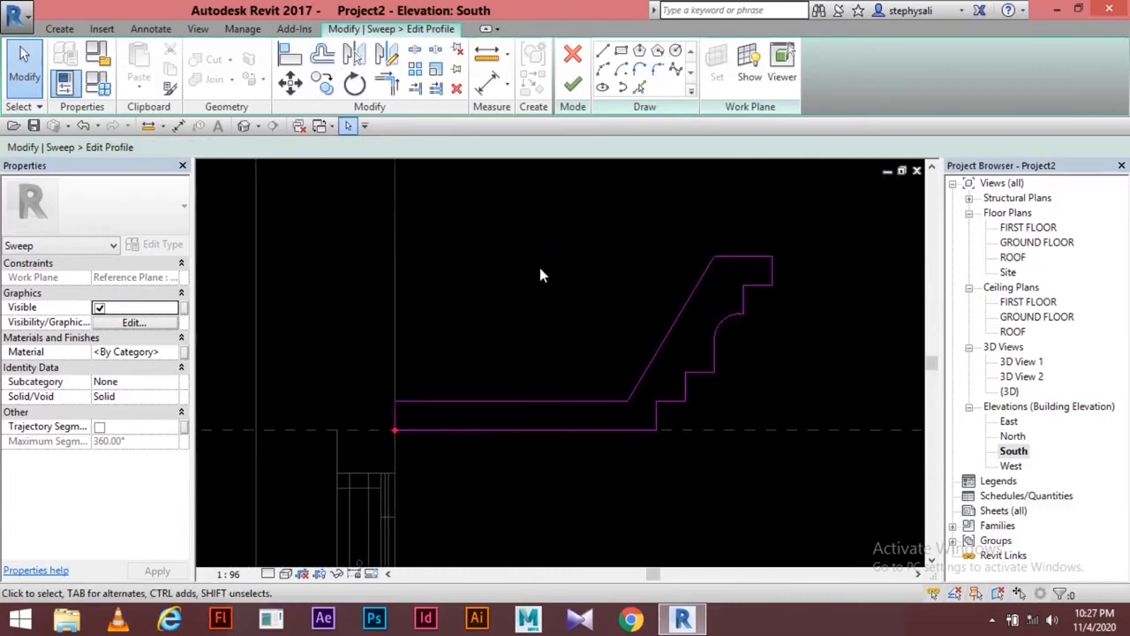
{"action": "left_click", "coordinate": [573, 88]}
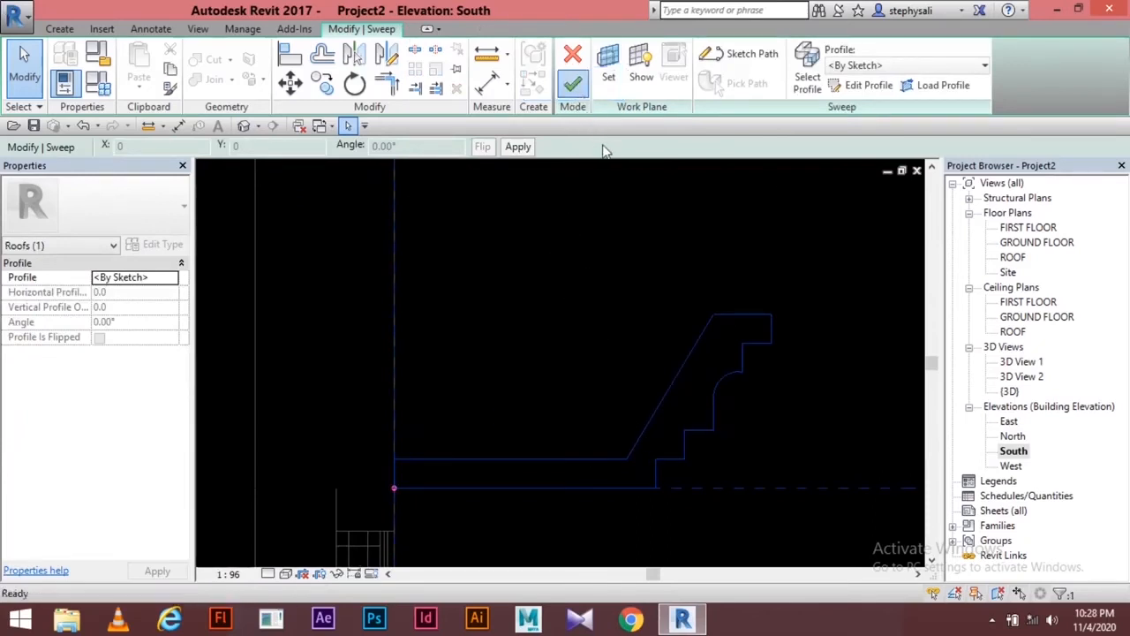
{"action": "scroll", "coordinate": [712, 230], "scroll_direction": "down", "scroll_amount": 2}
{"action": "middle_click_drag", "start_coordinate": [714, 230], "coordinate": [734, 227]}
{"action": "scroll", "coordinate": [729, 222], "scroll_direction": "down", "scroll_amount": 2}
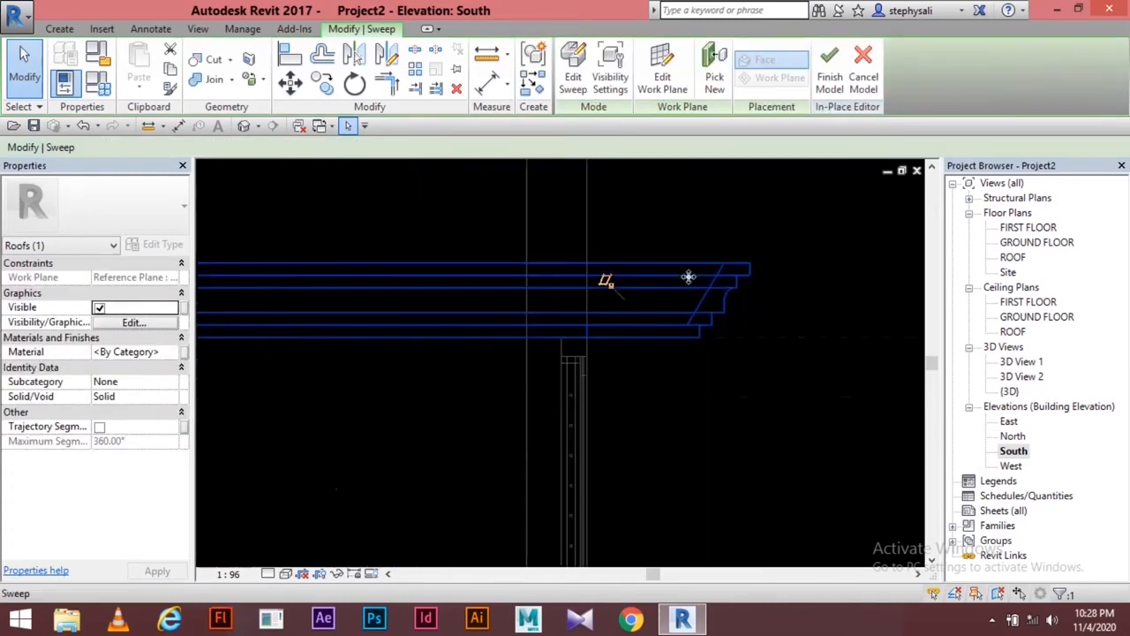
{"action": "middle_click_drag", "start_coordinate": [562, 324], "coordinate": [747, 335]}
{"action": "scroll", "coordinate": [747, 335], "scroll_direction": "down", "scroll_amount": 1}
{"action": "middle_click_drag", "start_coordinate": [476, 287], "coordinate": [361, 301]}
{"action": "left_click", "coordinate": [819, 235]}
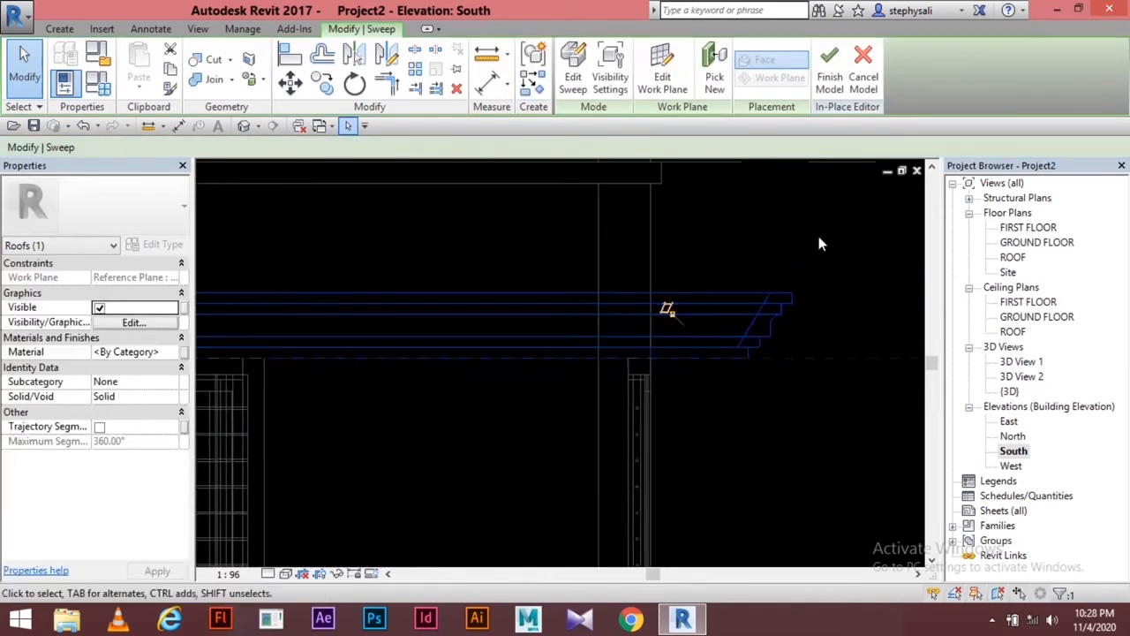
Finish the in-place sunshade model and open the default 3D view of the building.
{"action": "left_click", "coordinate": [830, 69]}
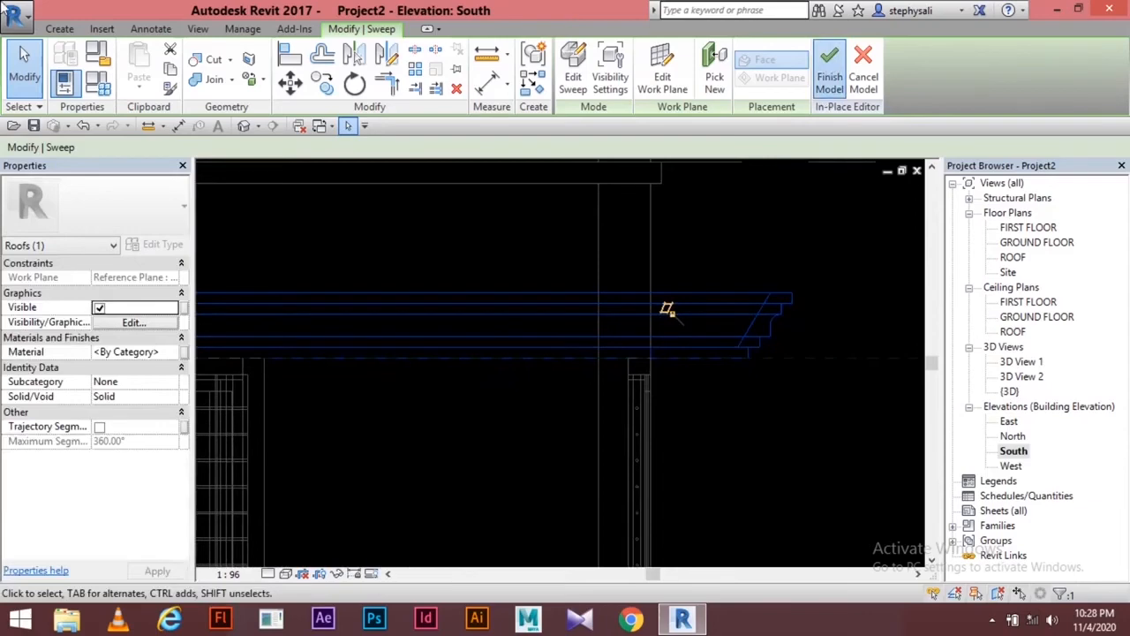
{"action": "scroll", "coordinate": [757, 324], "scroll_direction": "down", "scroll_amount": 1}
{"action": "middle_click_drag", "start_coordinate": [757, 323], "coordinate": [770, 355]}
{"action": "scroll", "coordinate": [763, 329], "scroll_direction": "down", "scroll_amount": 2}
{"action": "scroll", "coordinate": [748, 335], "scroll_direction": "down", "scroll_amount": 2}
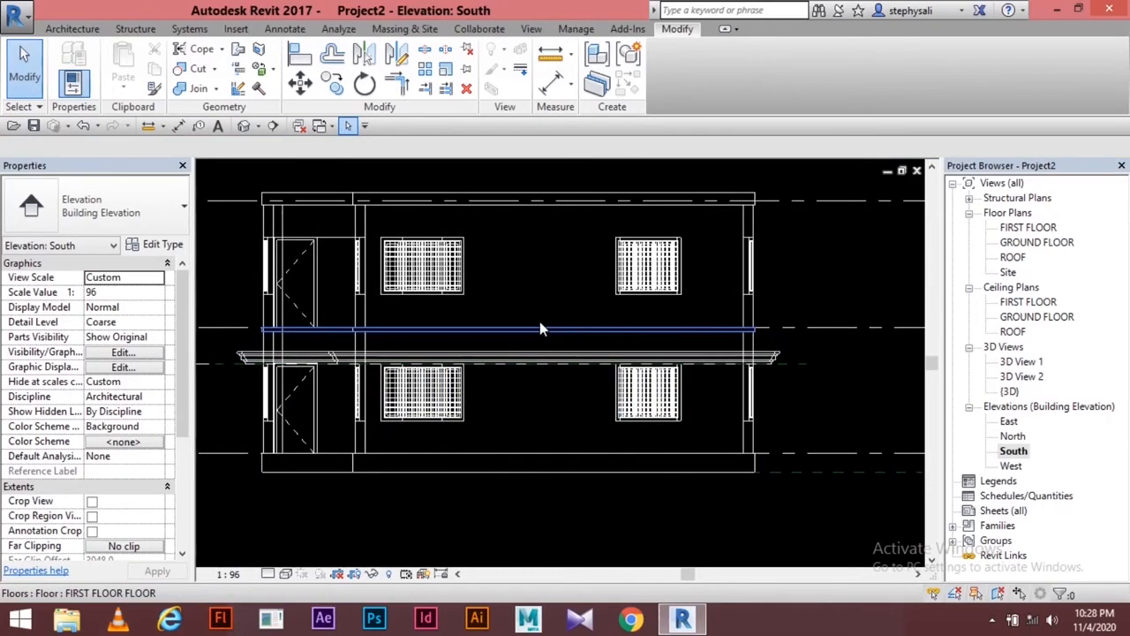
{"action": "left_click", "coordinate": [530, 31]}
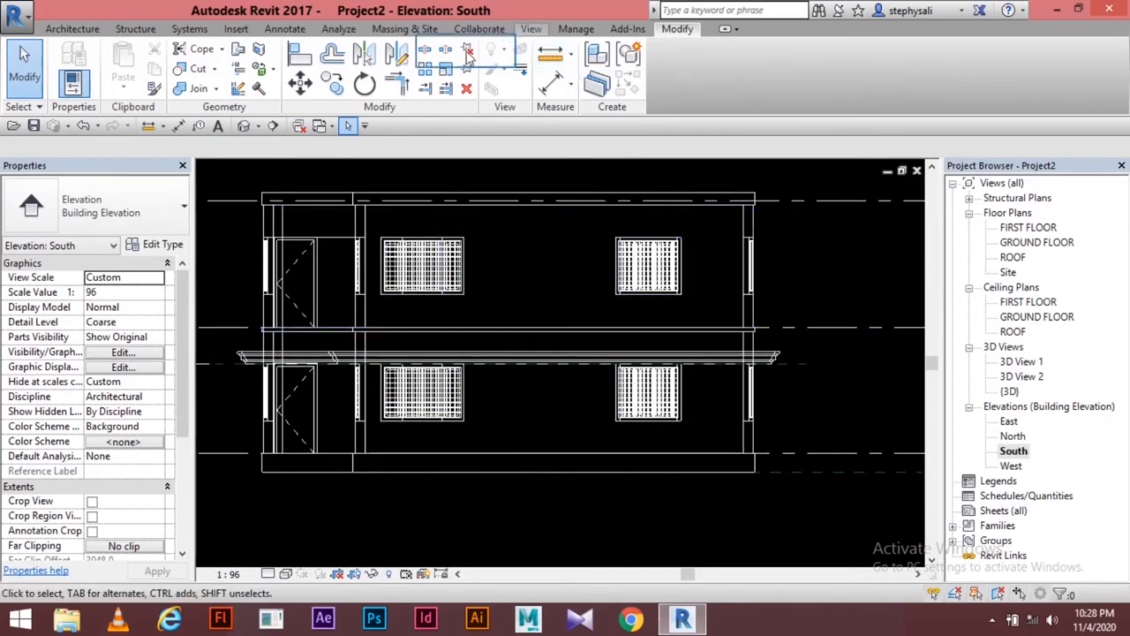
{"action": "left_click", "coordinate": [468, 55]}
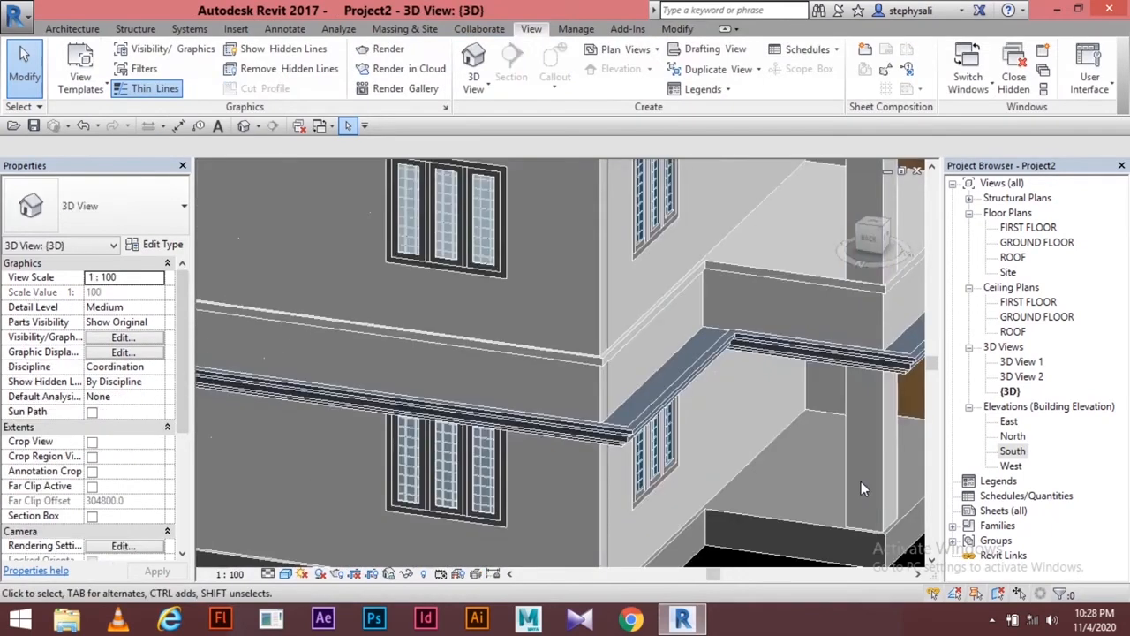
Copy the sunshade to the clipboard and paste it aligned to the first floor level.
{"action": "scroll", "coordinate": [707, 415], "scroll_direction": "down", "scroll_amount": 5}
{"action": "scroll", "coordinate": [651, 444], "scroll_direction": "up", "scroll_amount": 3}
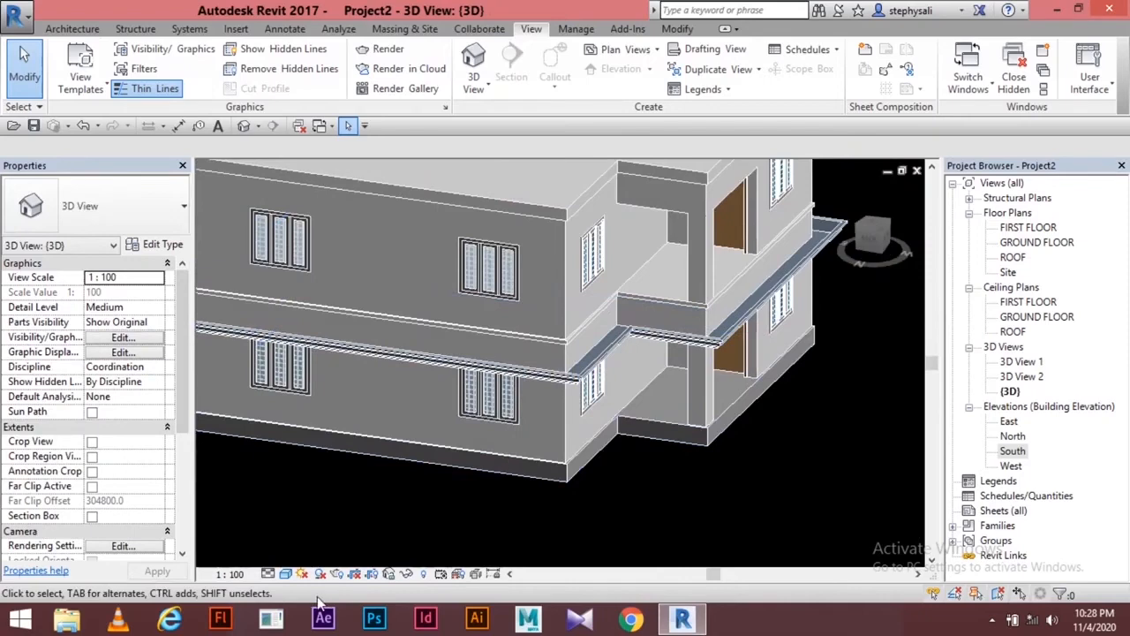
{"action": "middle_click_drag", "start_coordinate": [541, 538], "coordinate": [534, 542]}
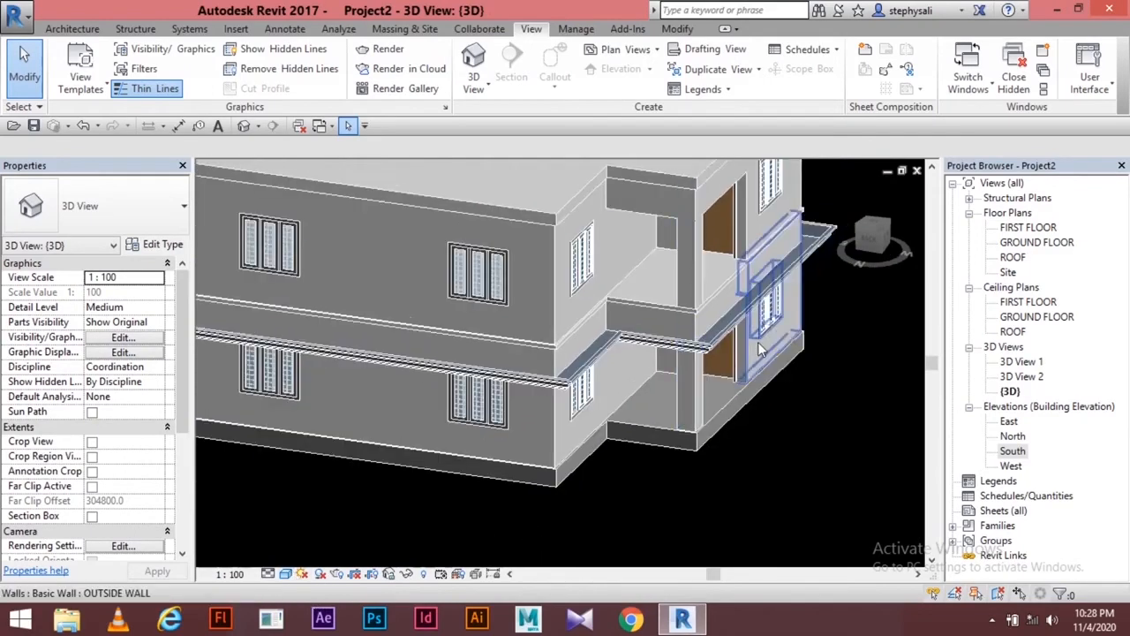
{"action": "scroll", "coordinate": [707, 437], "scroll_direction": "up", "scroll_amount": 3}
{"action": "middle_click_drag", "start_coordinate": [817, 300], "coordinate": [767, 364]}
{"action": "scroll", "coordinate": [711, 385], "scroll_direction": "down", "scroll_amount": 1}
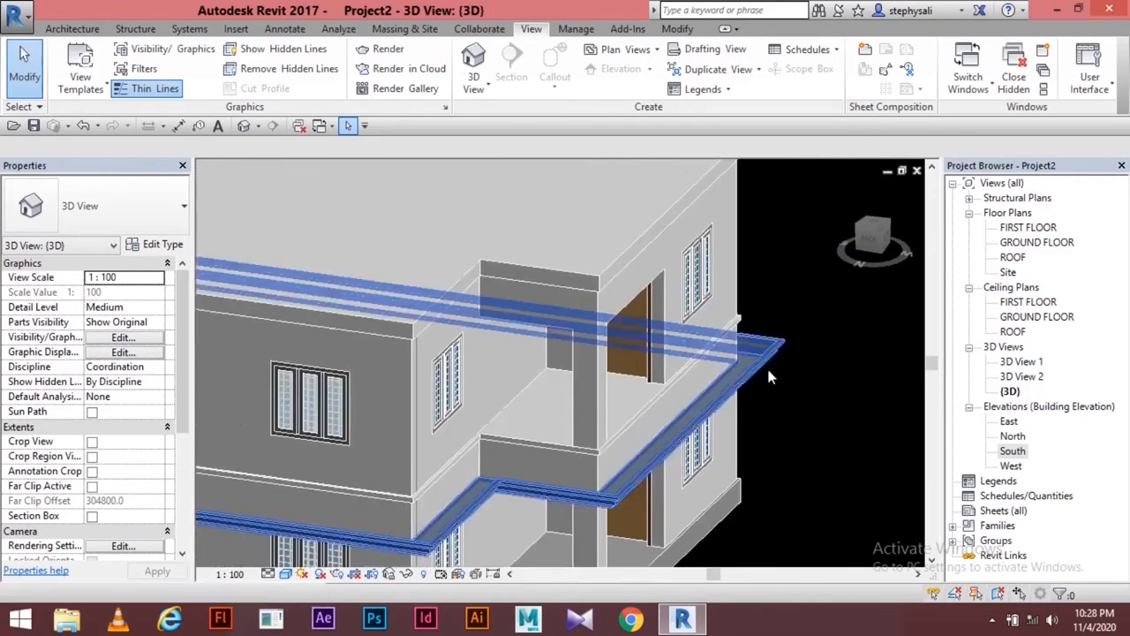
{"action": "left_click", "coordinate": [766, 365]}
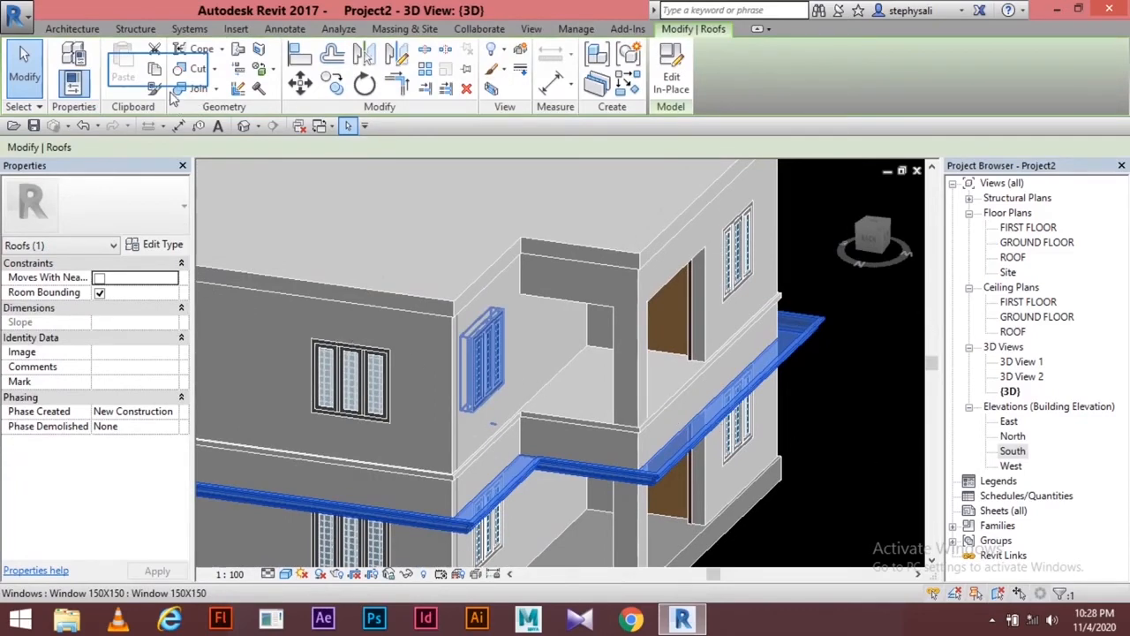
{"action": "left_click", "coordinate": [156, 71]}
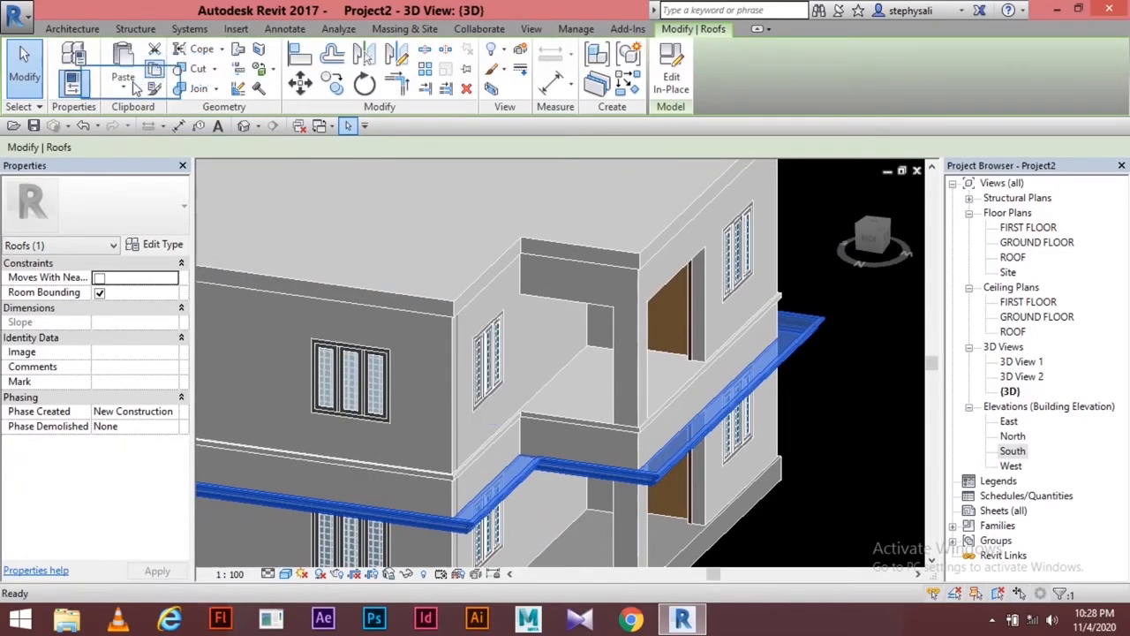
{"action": "left_click", "coordinate": [123, 86]}
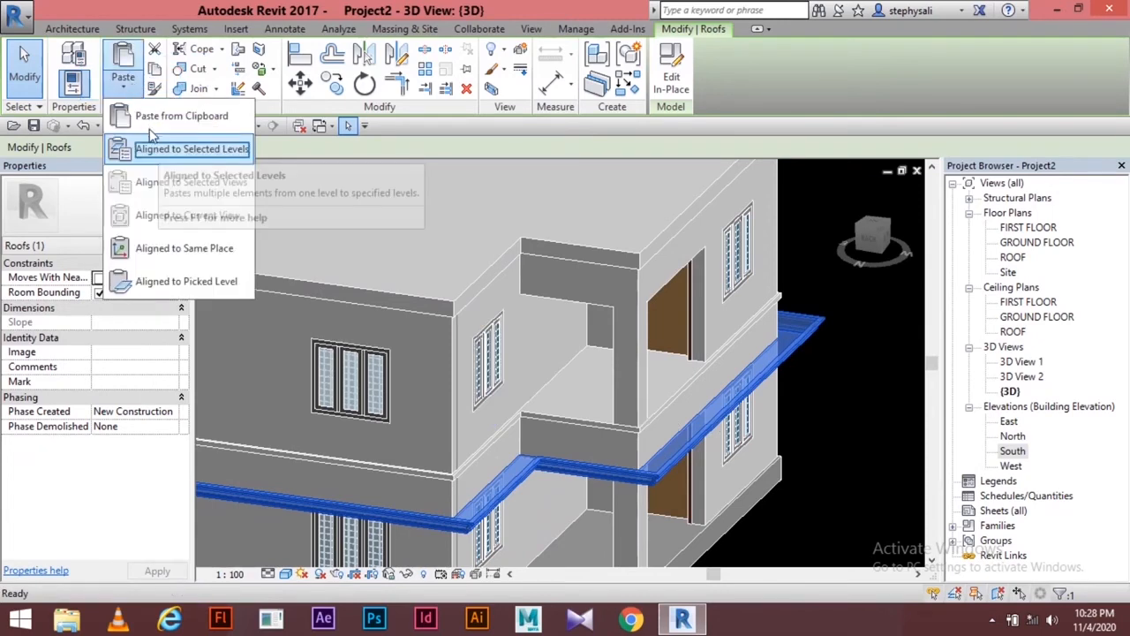
{"action": "left_click", "coordinate": [185, 150]}
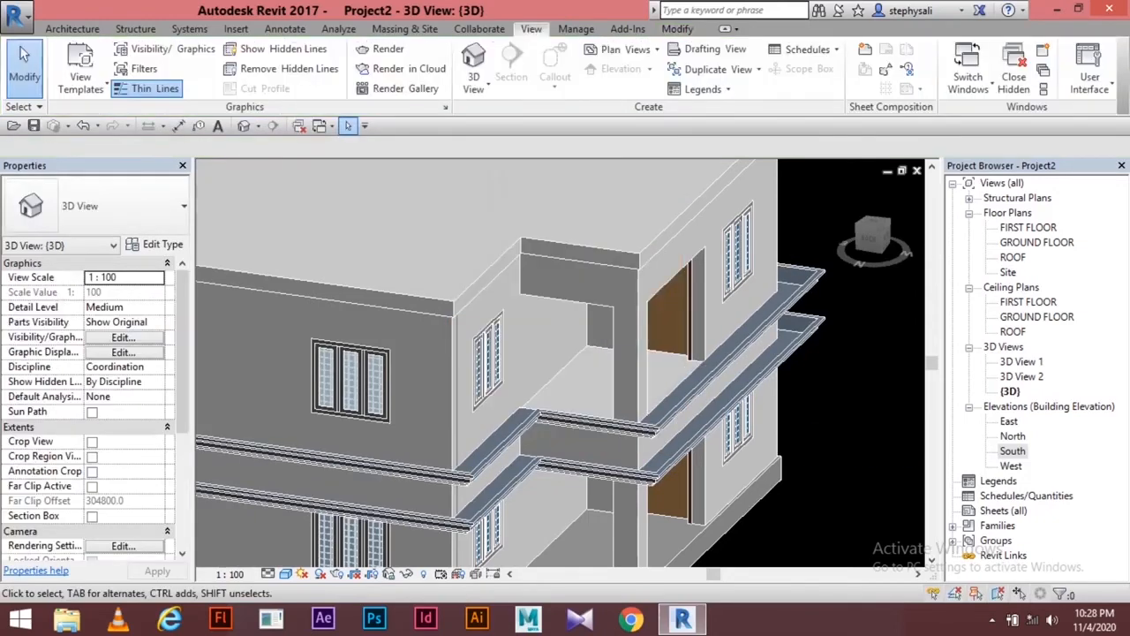
Set the elevation of the pasted upper sunshade to 2200.
{"action": "scroll", "coordinate": [838, 421], "scroll_direction": "down", "scroll_amount": 2}
{"action": "middle_click_drag", "start_coordinate": [838, 421], "coordinate": [778, 425]}
{"action": "scroll", "coordinate": [778, 425], "scroll_direction": "up", "scroll_amount": 2}
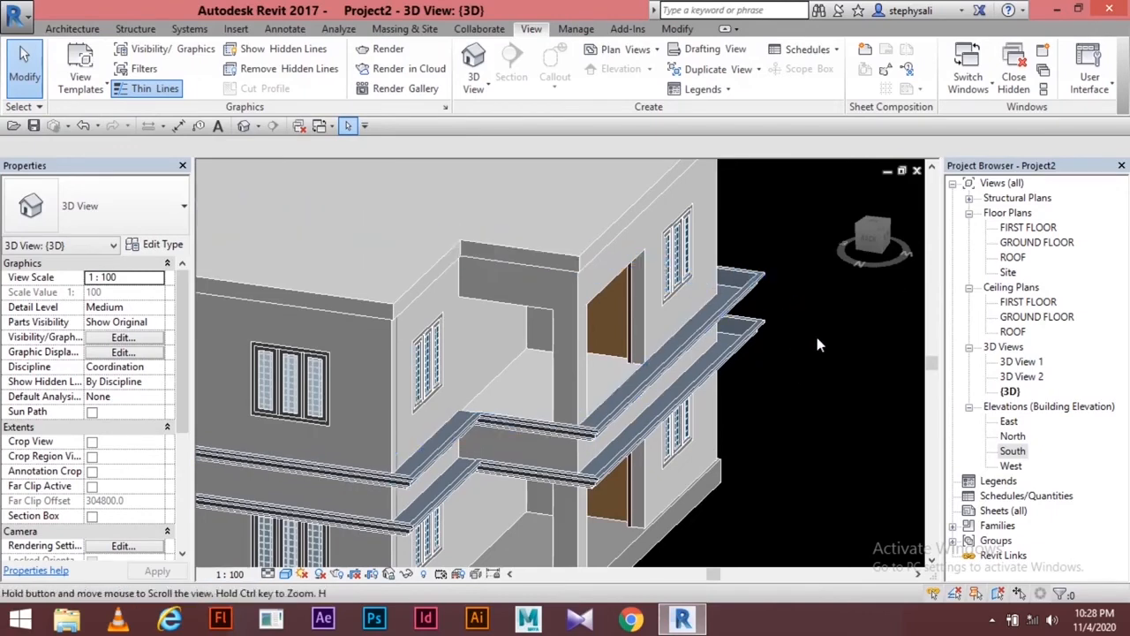
{"action": "left_click", "coordinate": [755, 281]}
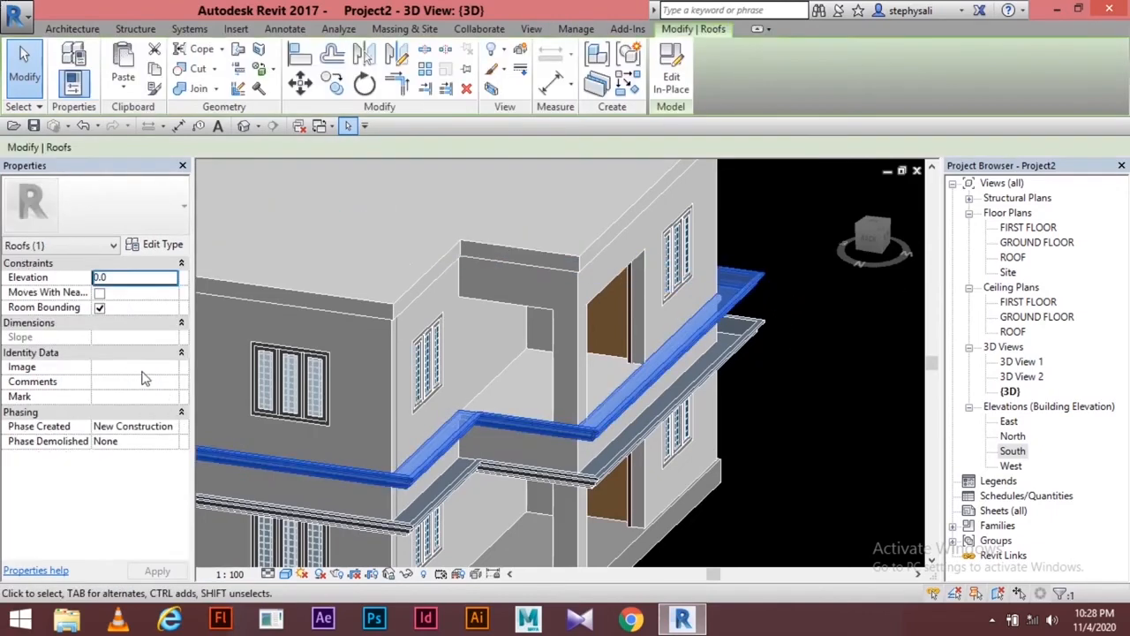
{"action": "left_click", "coordinate": [117, 279]}
{"action": "type", "text": "22"}
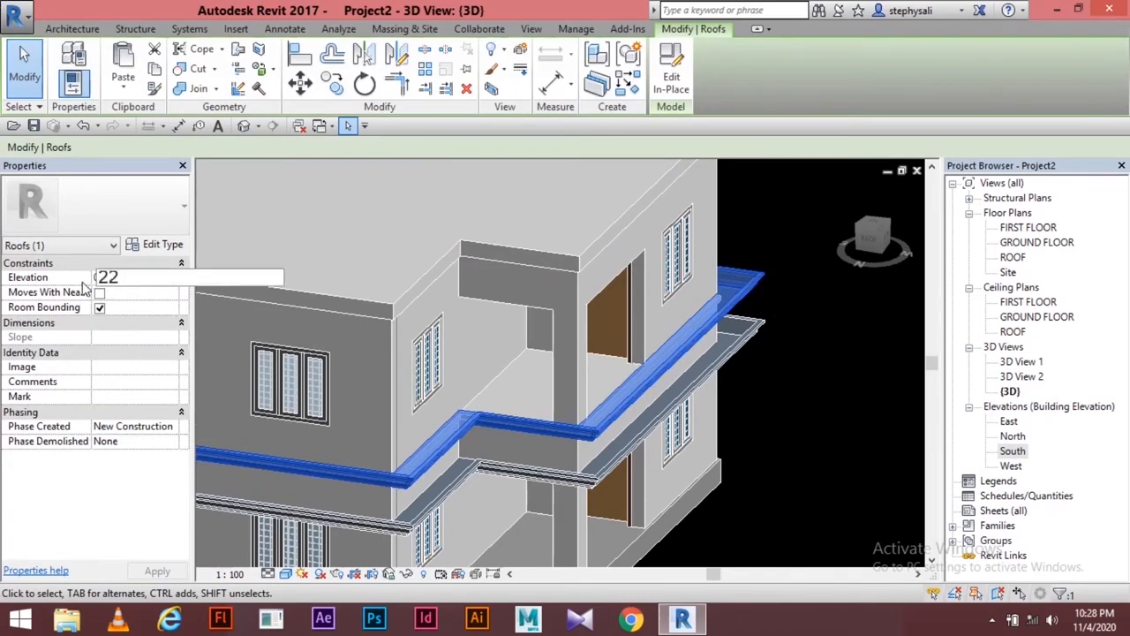
{"action": "type", "text": "00"}
{"action": "key", "text": "Return"}
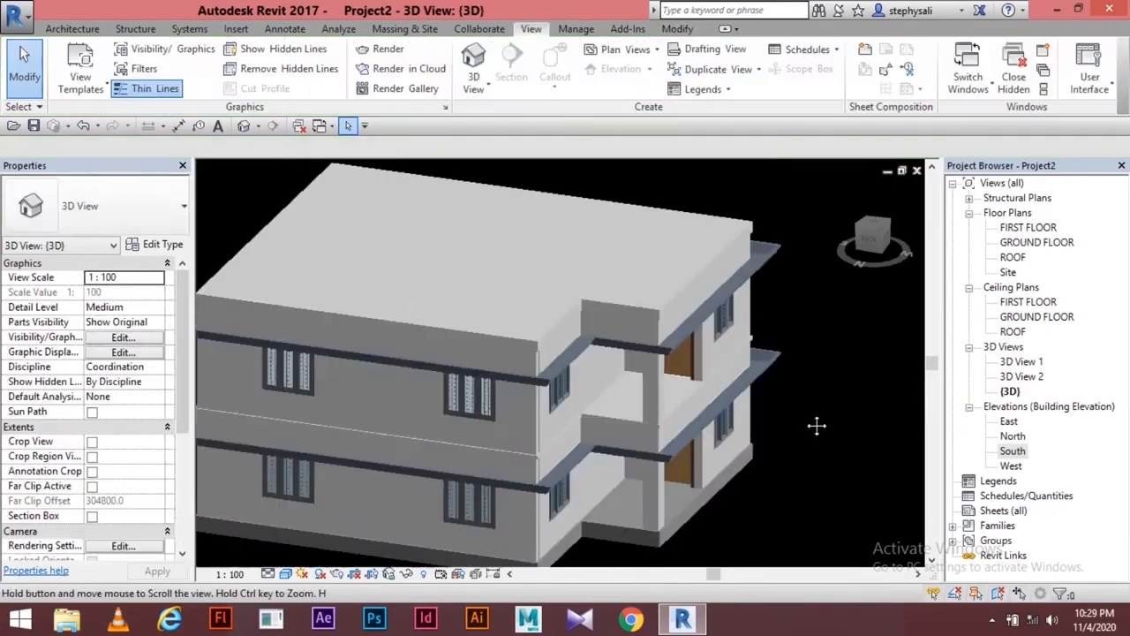
Examine both sunshades around the building from several sides and from above, including their corners and stepped profile.
{"action": "scroll", "coordinate": [626, 418], "scroll_direction": "up", "scroll_amount": 3}
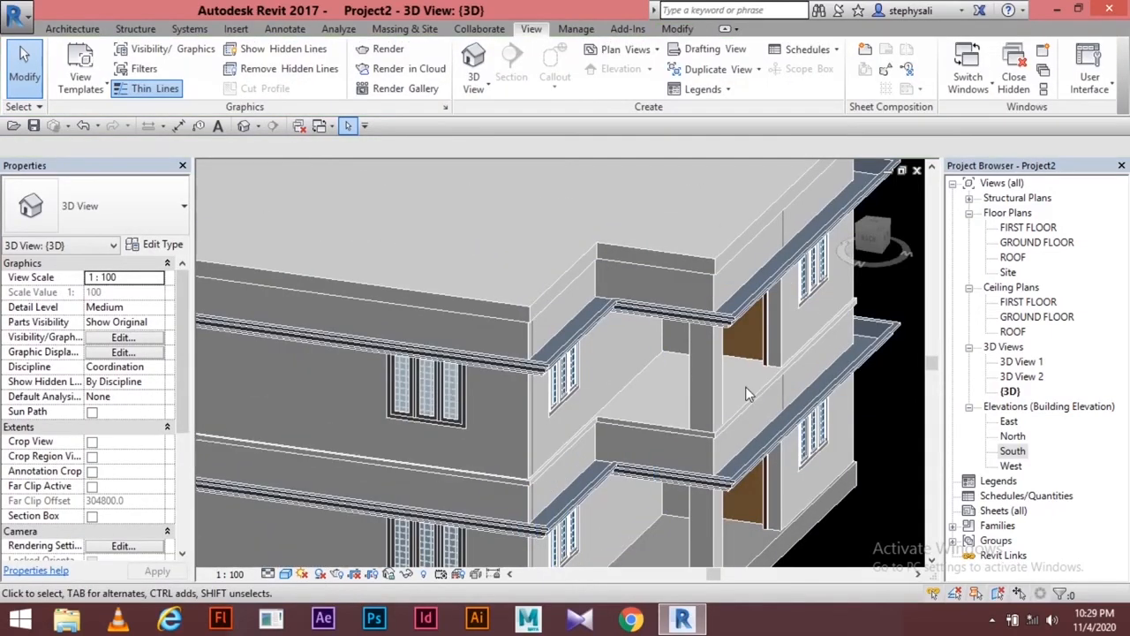
{"action": "scroll", "coordinate": [745, 386], "scroll_direction": "down", "scroll_amount": 2}
{"action": "middle_click_drag", "start_coordinate": [745, 387], "coordinate": [658, 392]}
{"action": "middle_click_drag", "start_coordinate": [809, 402], "coordinate": [797, 402]}
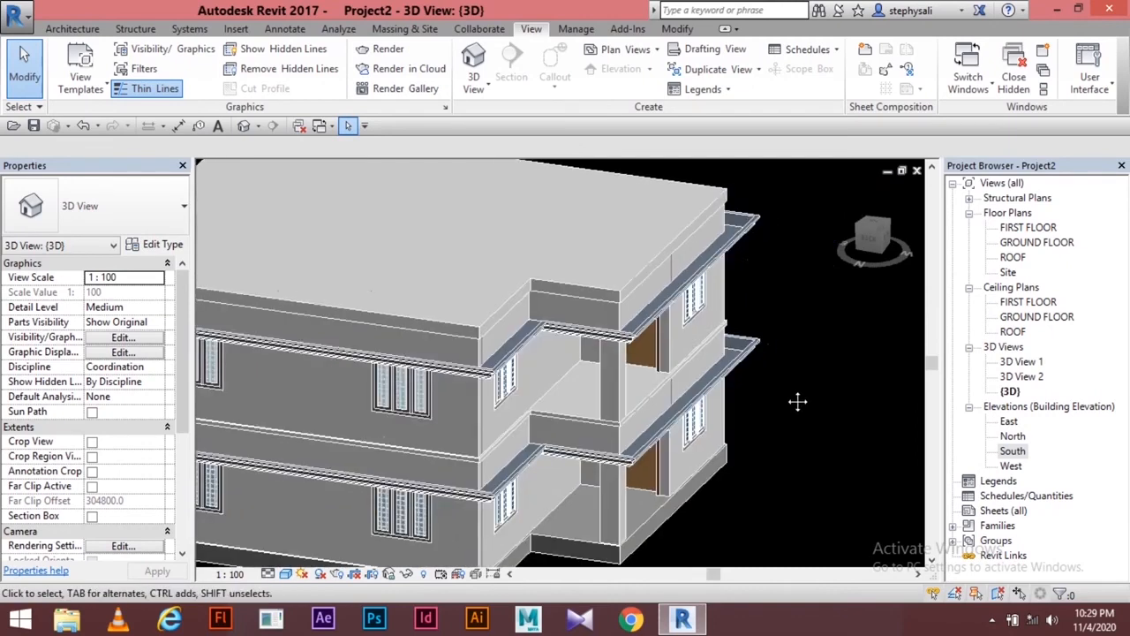
{"action": "scroll", "coordinate": [782, 340], "scroll_direction": "down", "scroll_amount": 3}
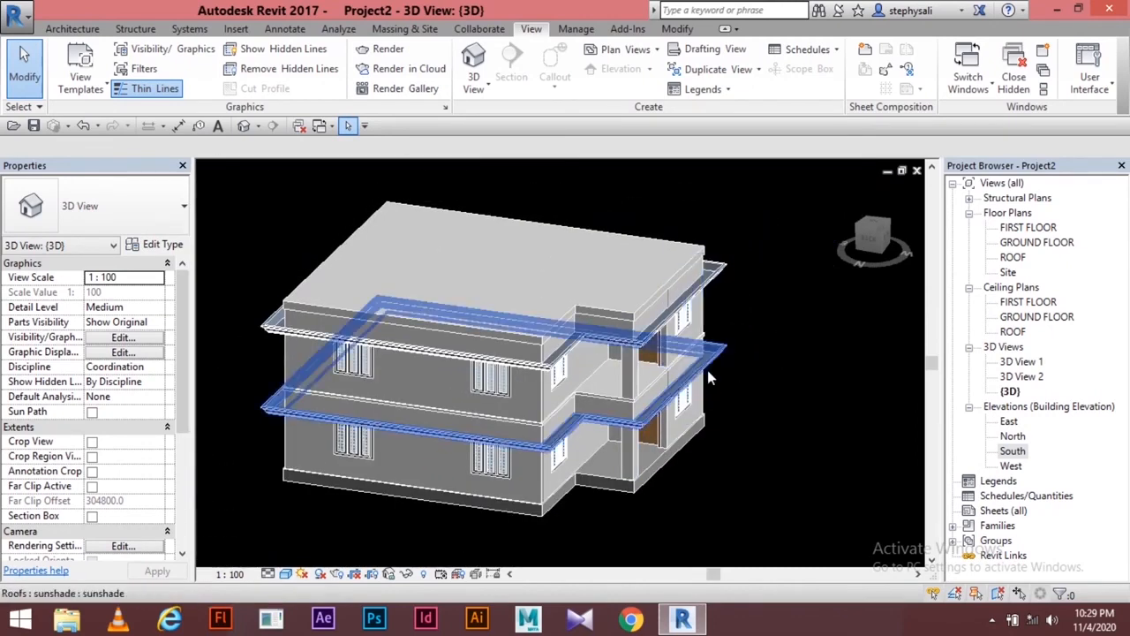
{"action": "middle_click_drag", "start_coordinate": [711, 363], "coordinate": [798, 437], "text": "shift"}
{"action": "scroll", "coordinate": [734, 413], "scroll_direction": "up", "scroll_amount": 2}
{"action": "middle_click_drag", "start_coordinate": [734, 412], "coordinate": [698, 422]}
{"action": "scroll", "coordinate": [698, 421], "scroll_direction": "up", "scroll_amount": 2}
{"action": "scroll", "coordinate": [697, 427], "scroll_direction": "up", "scroll_amount": 1}
{"action": "scroll", "coordinate": [621, 432], "scroll_direction": "up", "scroll_amount": 1}
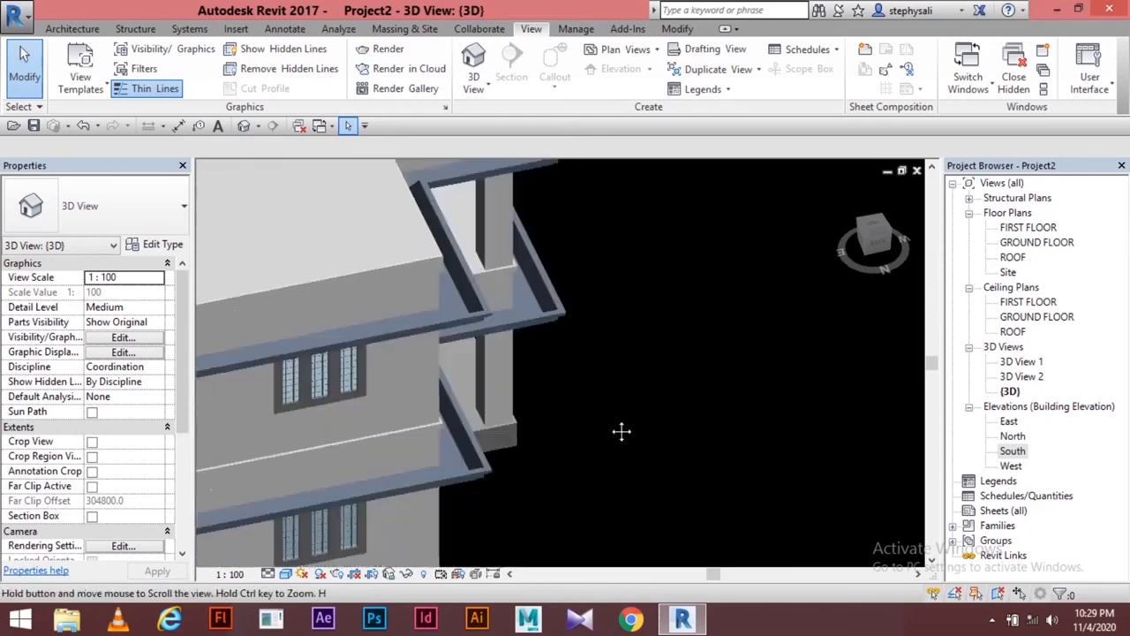
{"action": "scroll", "coordinate": [597, 432], "scroll_direction": "up", "scroll_amount": 1}
{"action": "scroll", "coordinate": [597, 432], "scroll_direction": "up", "scroll_amount": 1}
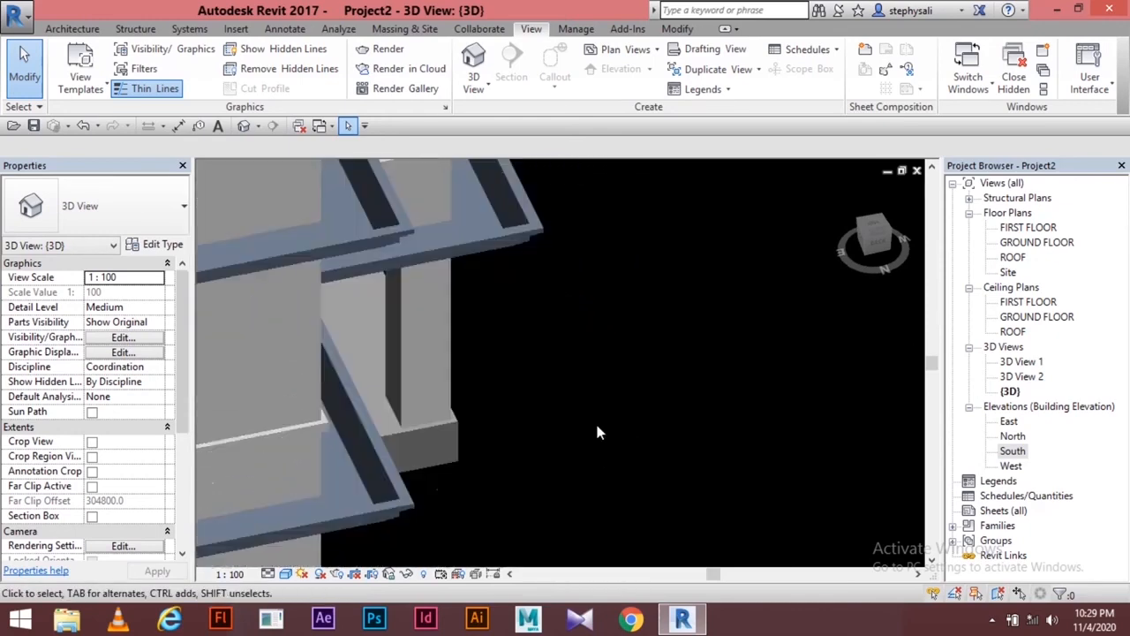
{"action": "middle_click_drag", "start_coordinate": [597, 438], "coordinate": [758, 423], "text": "shift"}
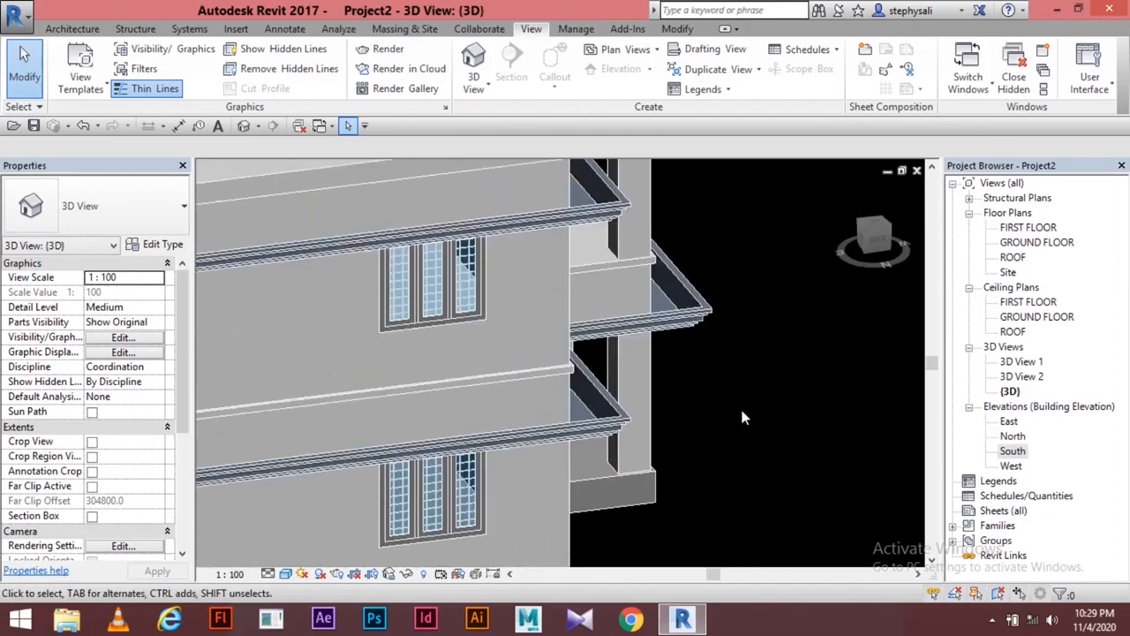
{"action": "scroll", "coordinate": [742, 418], "scroll_direction": "down", "scroll_amount": 1}
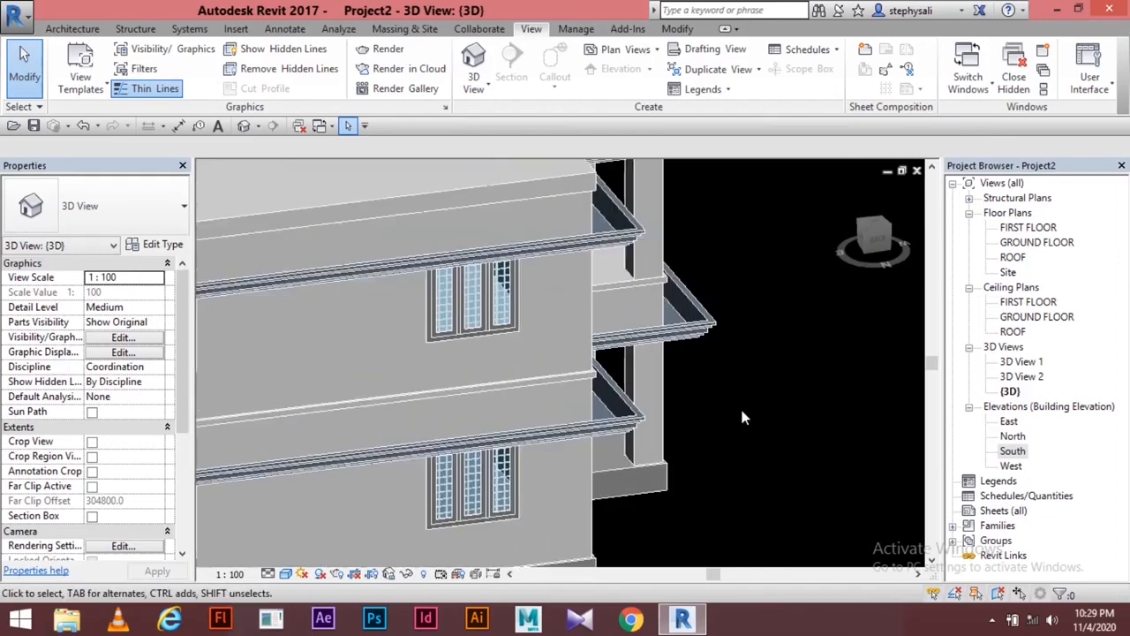
{"action": "middle_click_drag", "start_coordinate": [757, 418], "coordinate": [719, 424]}
{"action": "scroll", "coordinate": [726, 424], "scroll_direction": "down", "scroll_amount": 5}
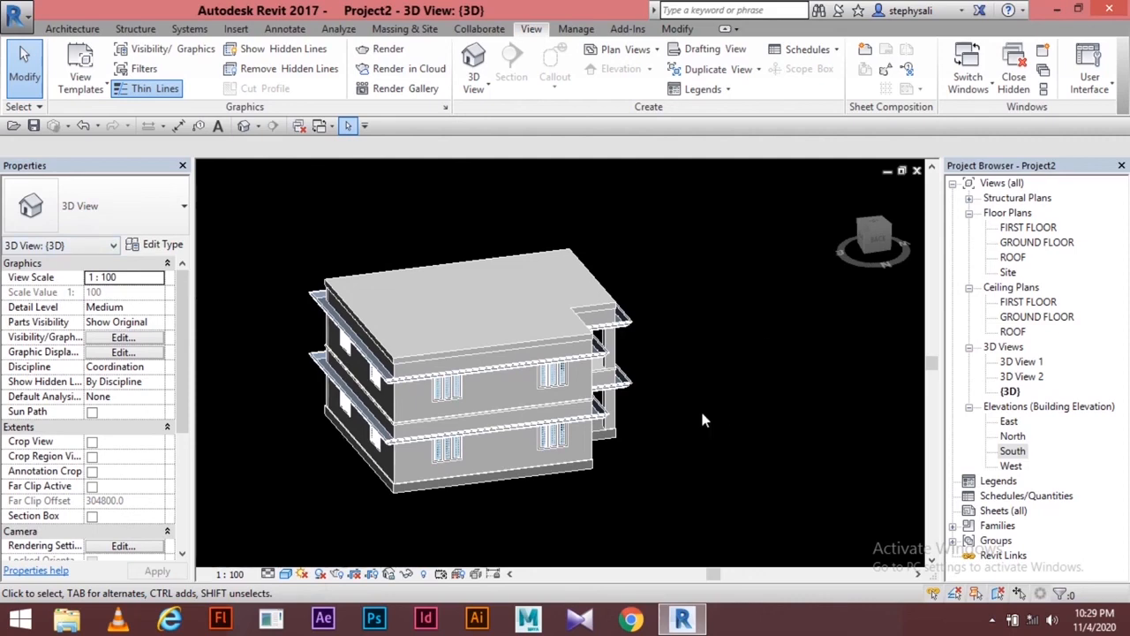
{"action": "middle_click_drag", "start_coordinate": [703, 420], "coordinate": [707, 374], "text": "shift"}
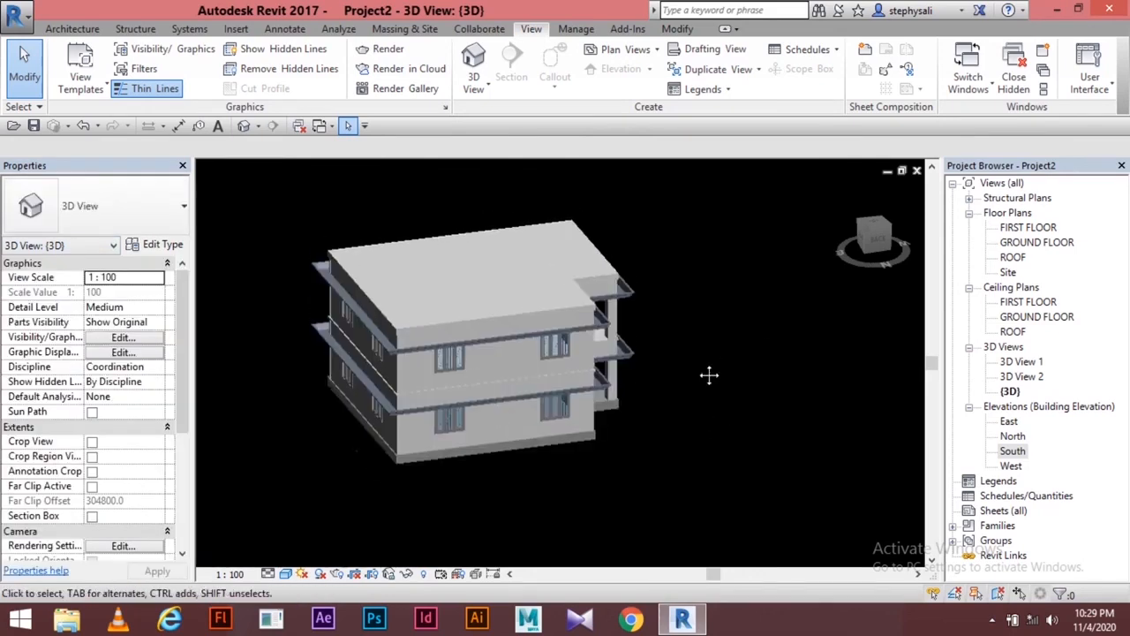
{"action": "middle_click_drag", "start_coordinate": [673, 322], "coordinate": [757, 338], "text": "shift"}
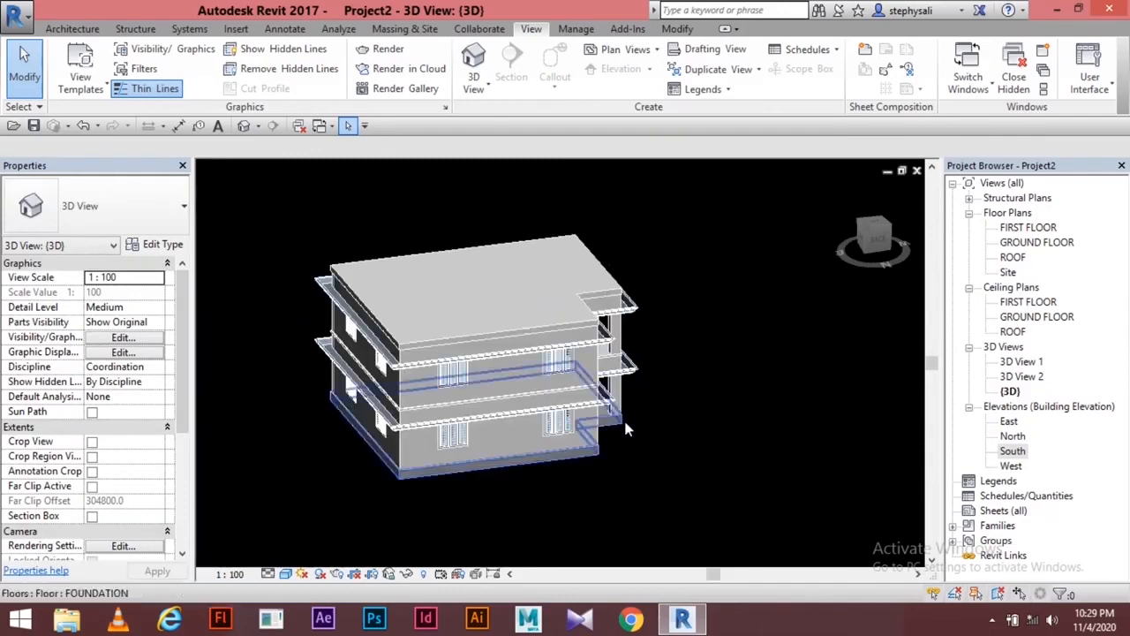
{"action": "middle_click_drag", "start_coordinate": [623, 417], "coordinate": [681, 475], "text": "shift"}
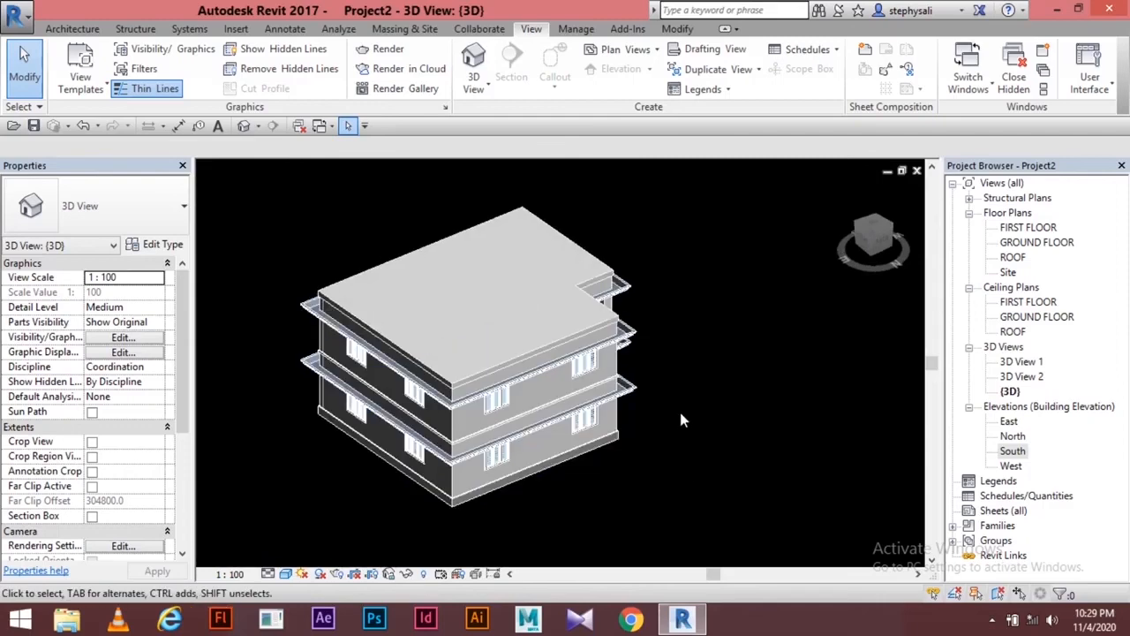
{"action": "middle_click_drag", "start_coordinate": [679, 408], "coordinate": [656, 453], "text": "shift"}
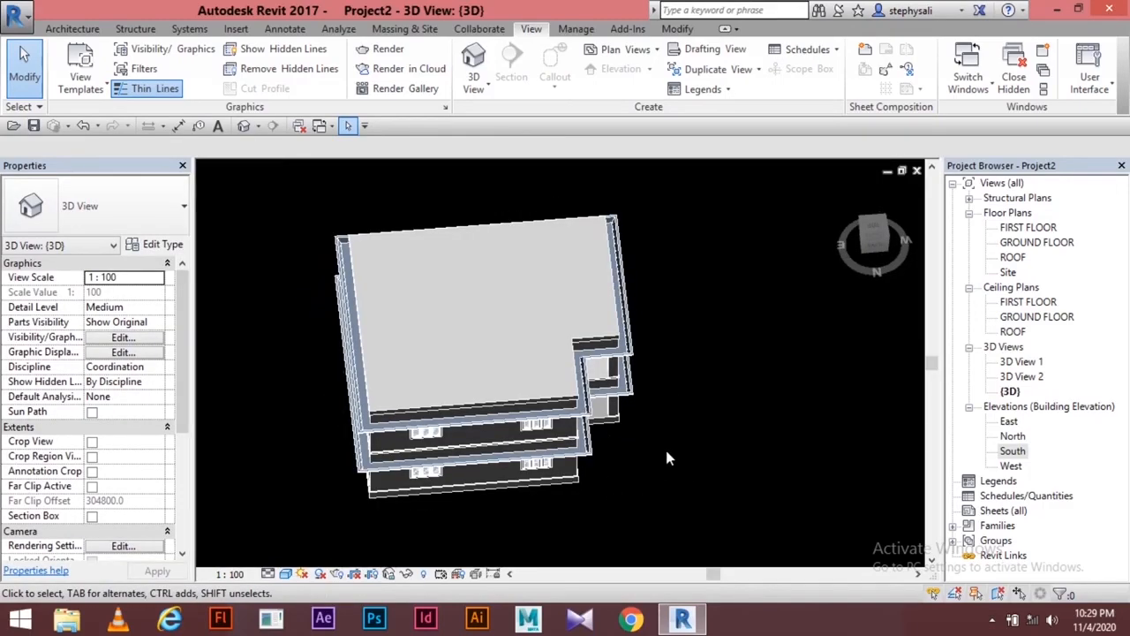